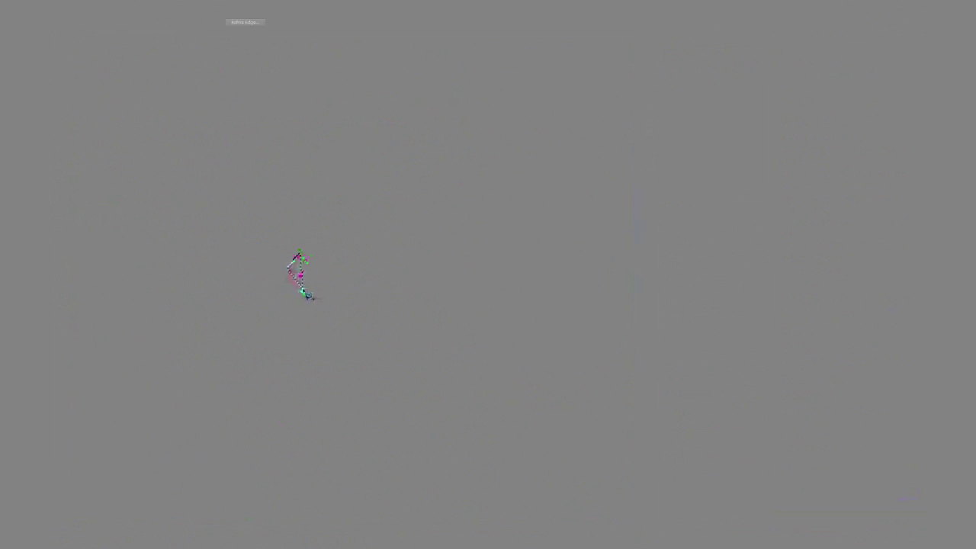
- Switch from the Paint Bucket to the Polygonal Lasso for the next lip triangle
key(l)
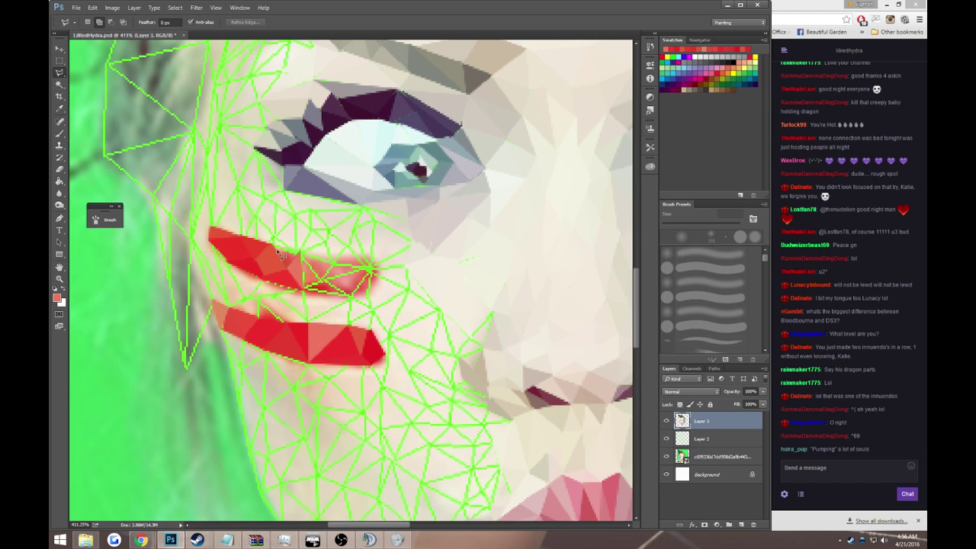
- Fill the selected lip triangle and the thin triangle next to it with red
key(g)
click(288, 260)
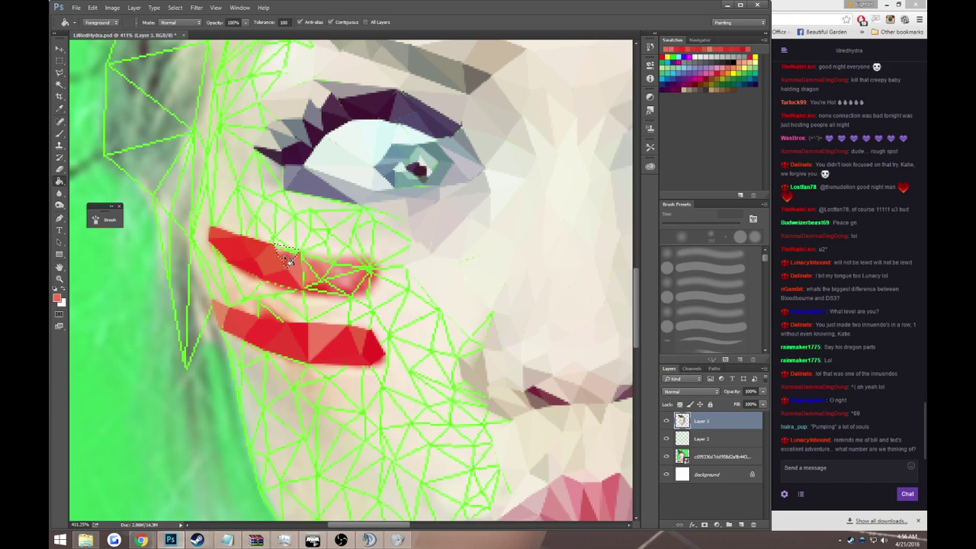
key(l)
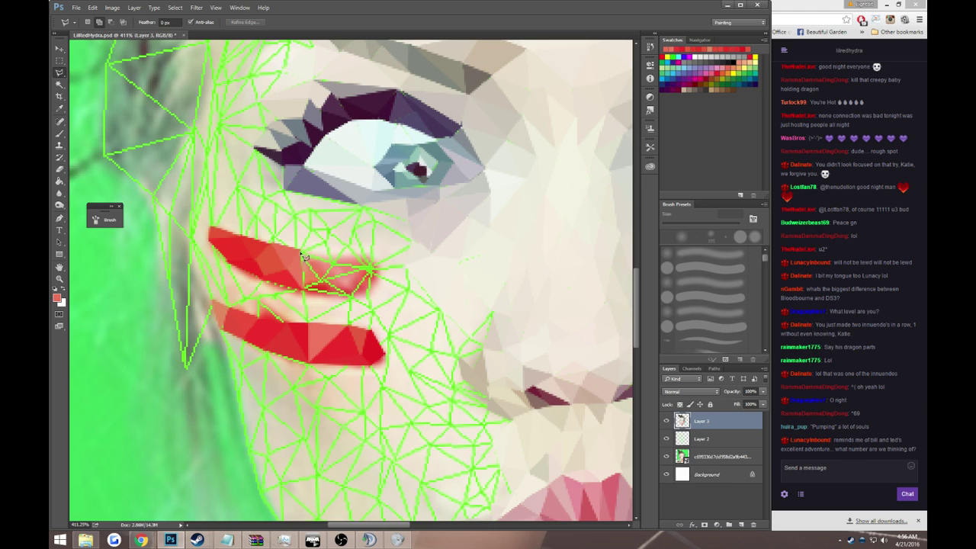
click(302, 257)
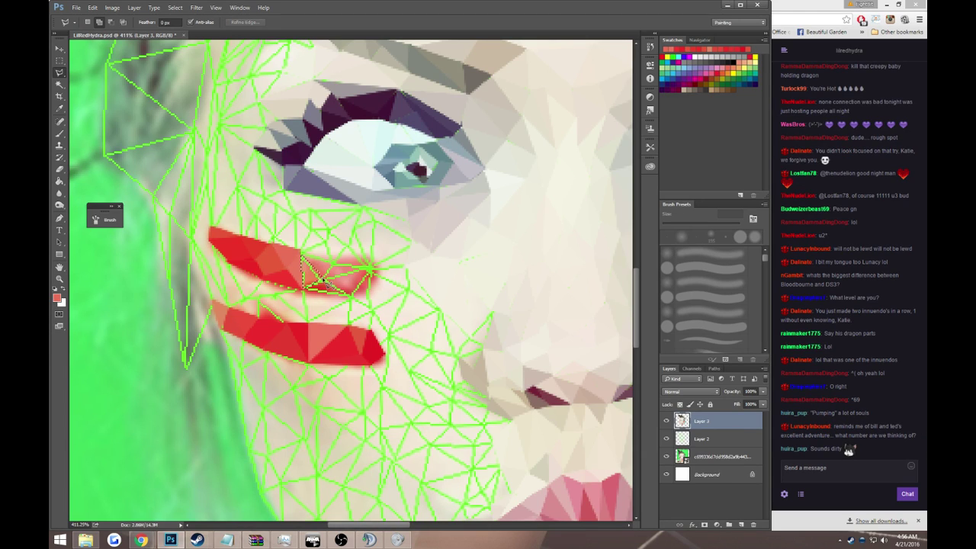
click(313, 287)
key(g)
click(309, 276)
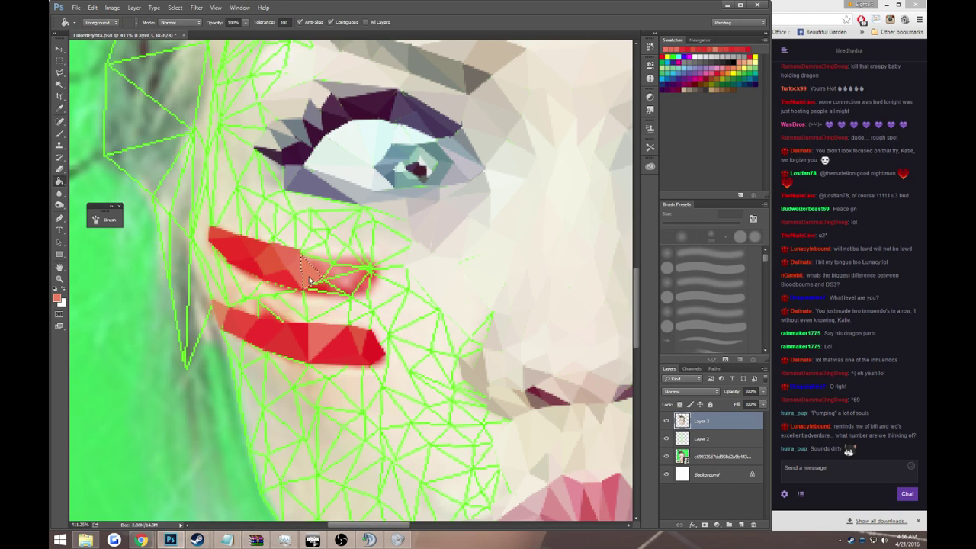
- Sample the lip red and outline the next upper-lip triangle toward the right vertex
key(l)
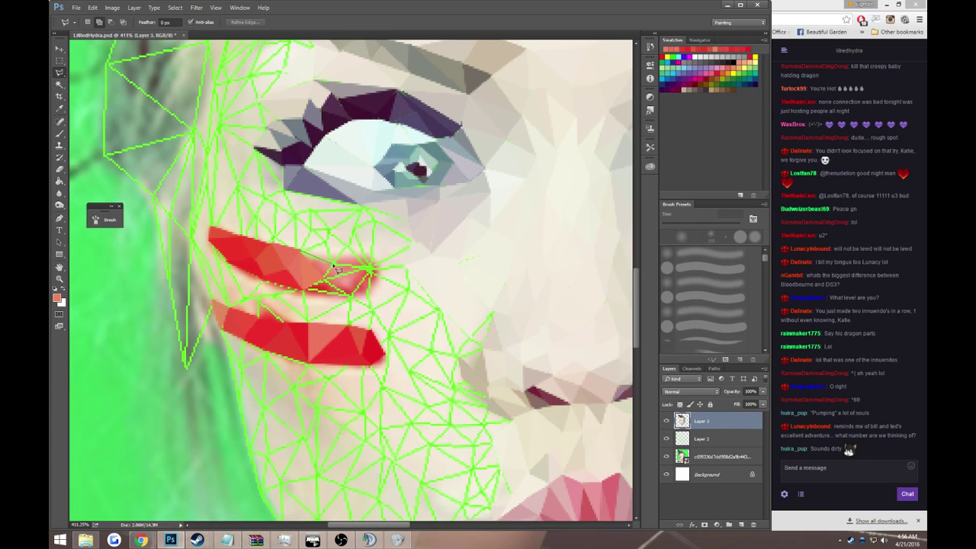
key(i)
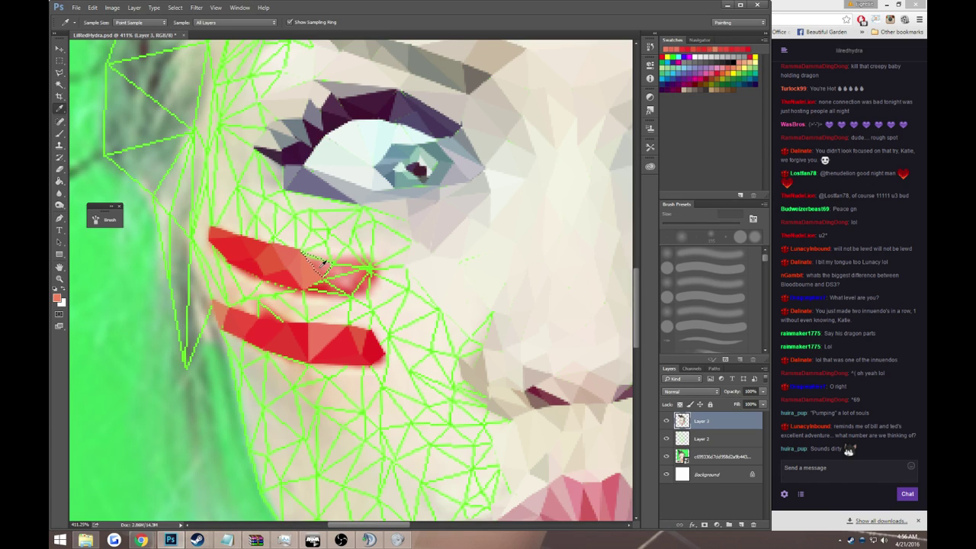
click(322, 262)
key(g)
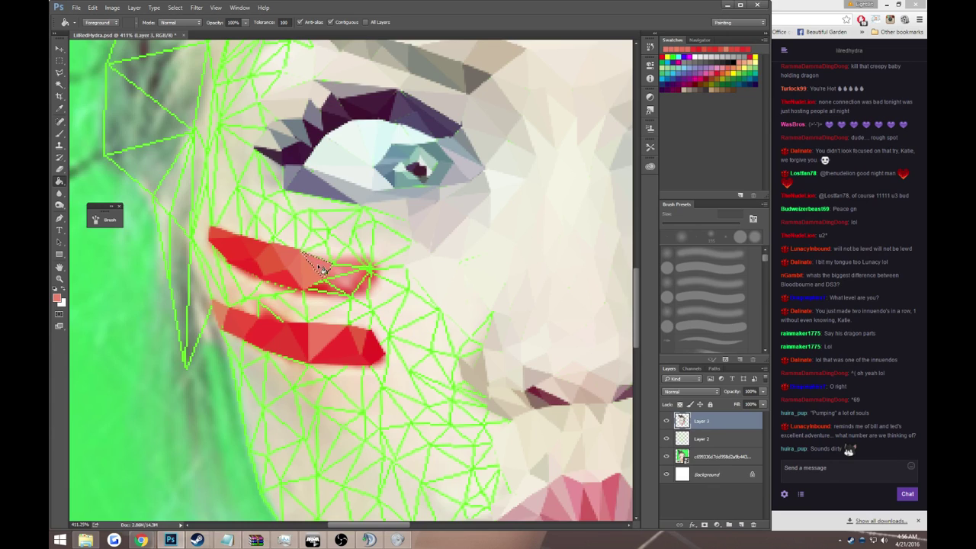
key(l)
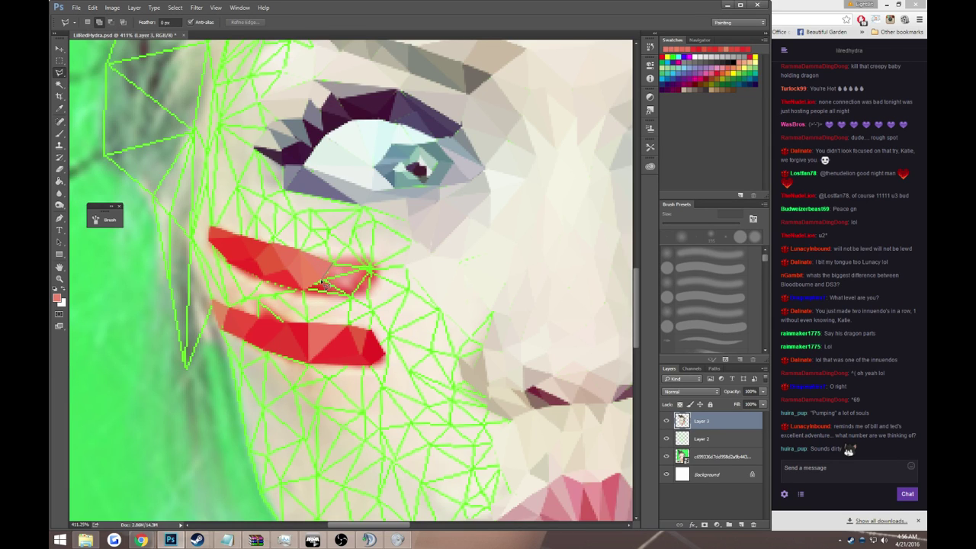
click(373, 271)
key(g)
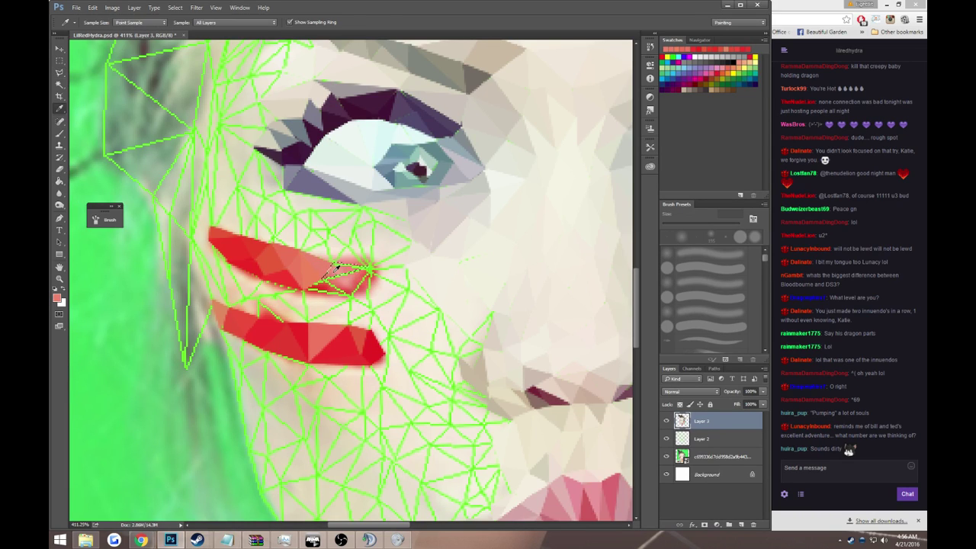
click(340, 273)
- Outline the lip triangle below the right vertex and fill it with darker red
key(l)
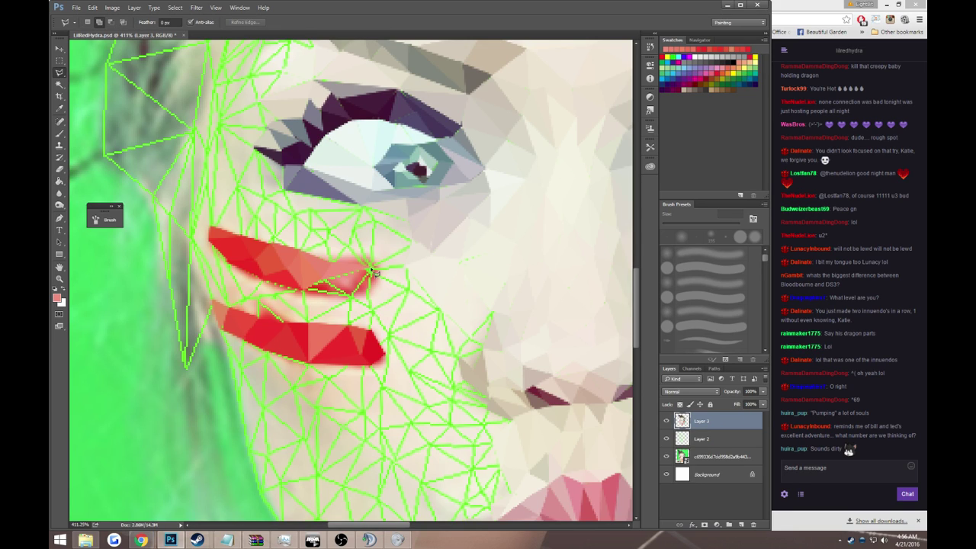
click(324, 284)
click(369, 271)
click(358, 284)
key(g)
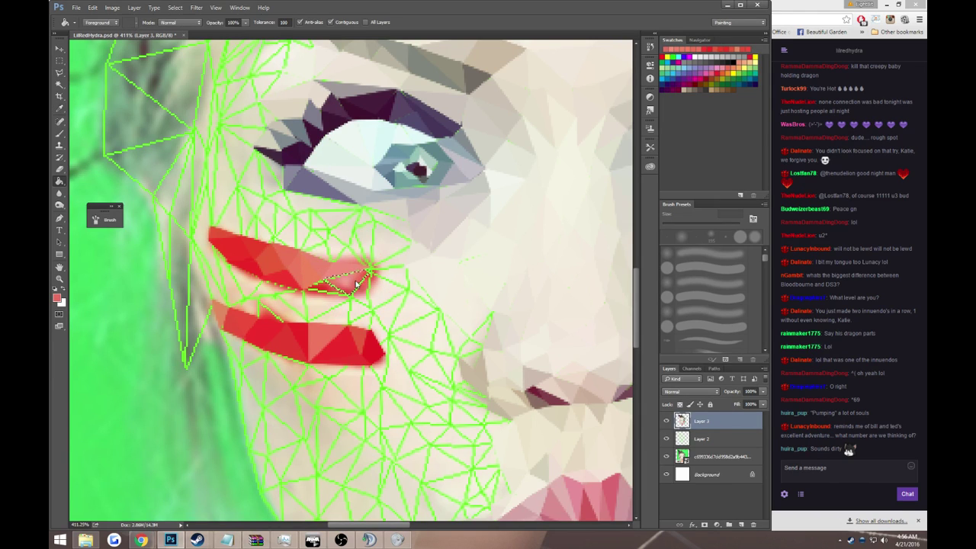
click(353, 288)
- Fill a small upper-lip triangle with sampled red and deselect
key(l)
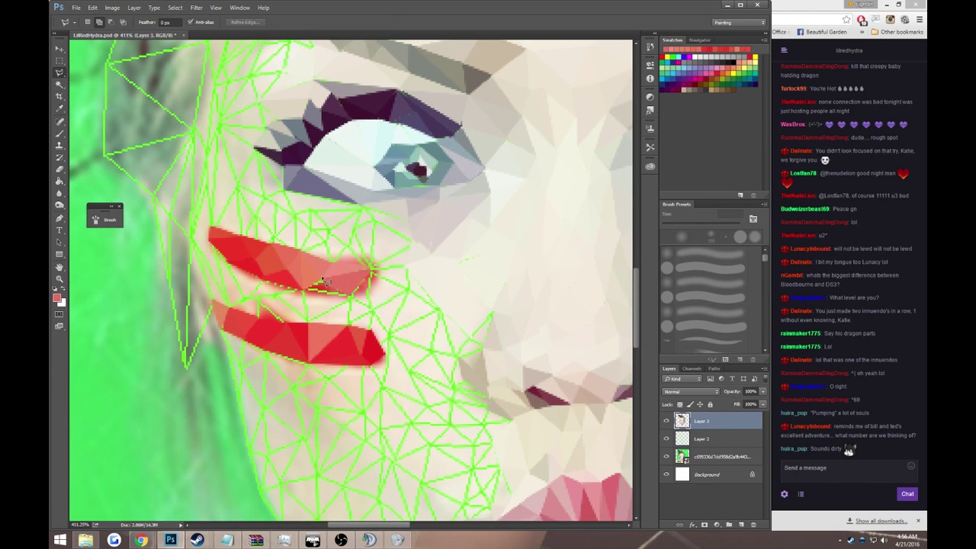
click(323, 283)
key(g)
alt+click(315, 282)
click(325, 292)
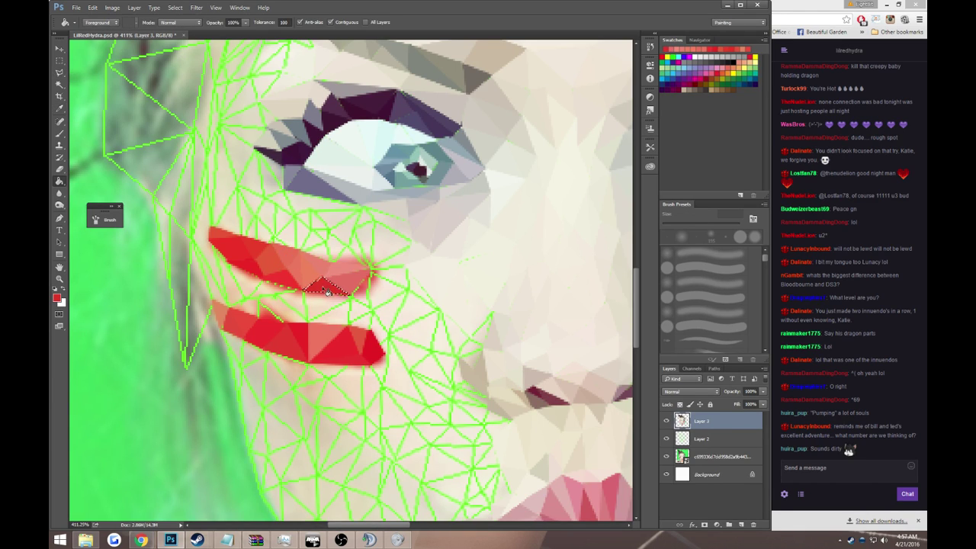
key(ctrl+d)
- Fill the triangle at the upper lip's right corner with red
key(l)
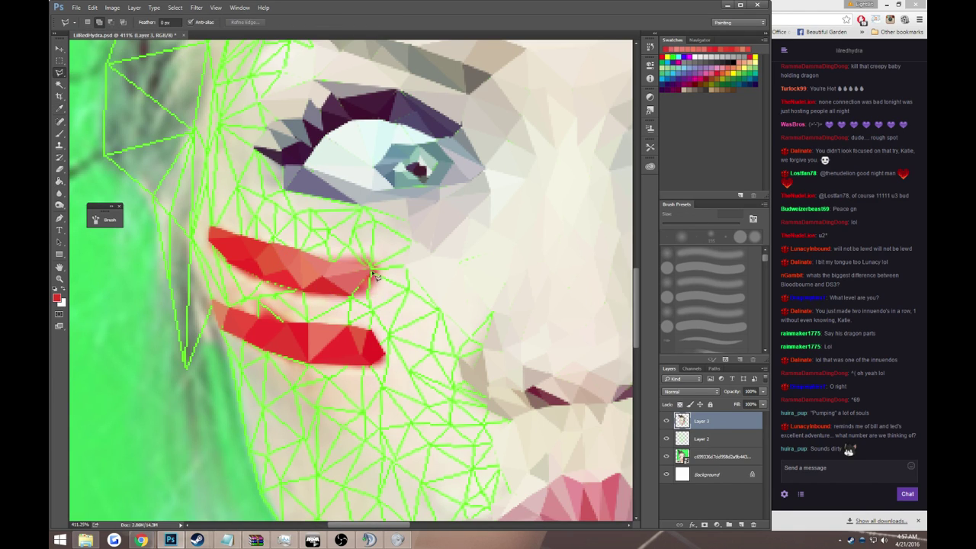
click(370, 270)
click(353, 296)
click(370, 293)
click(371, 270)
key(g)
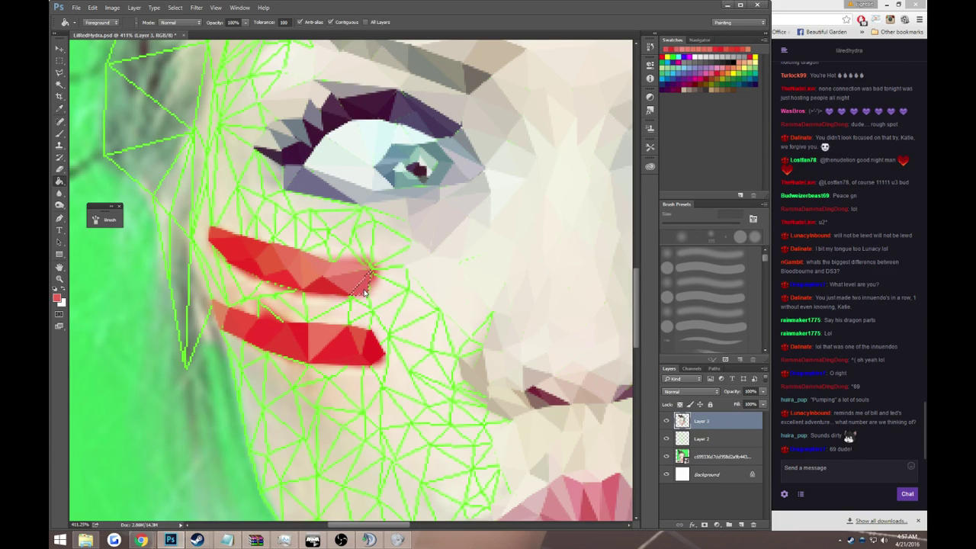
click(365, 291)
- Sample the pale skin tone beside the lip corner and outline a small selection there
key(l)
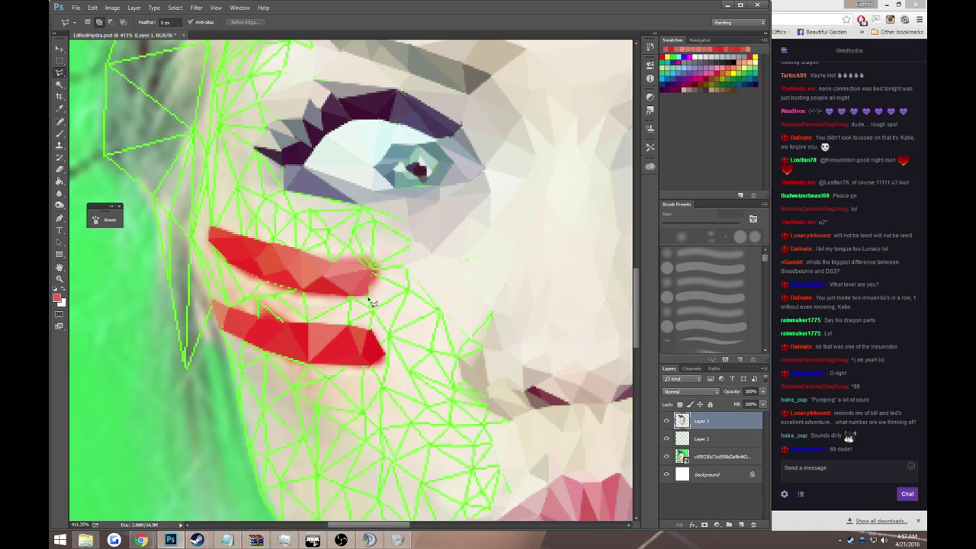
click(366, 304)
key(g)
alt+click(366, 304)
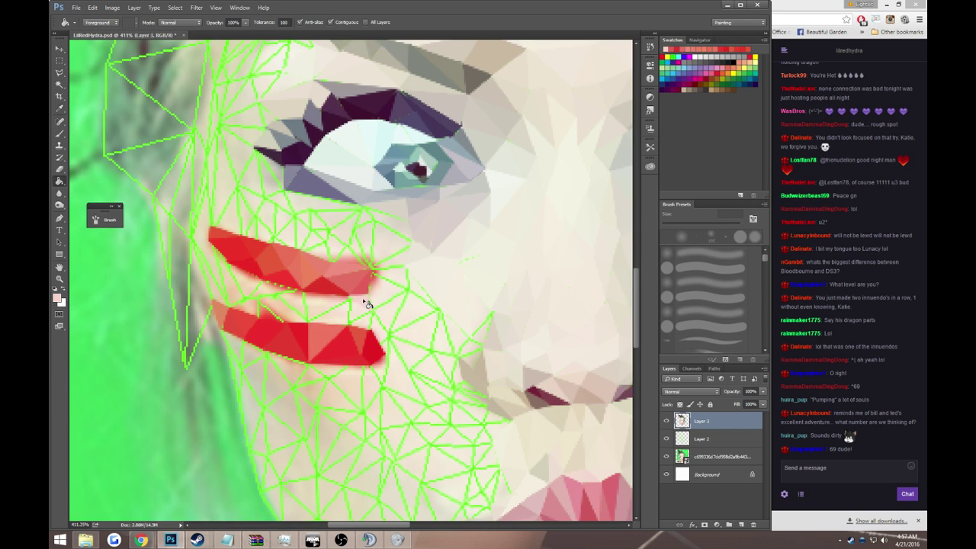
key(l)
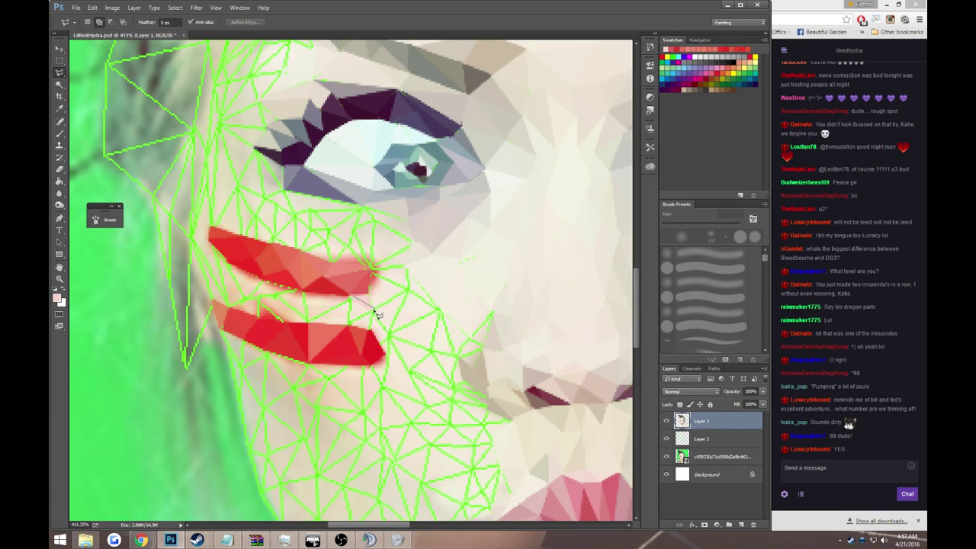
click(358, 315)
- Close a small triangle selection between the lips
key(g)
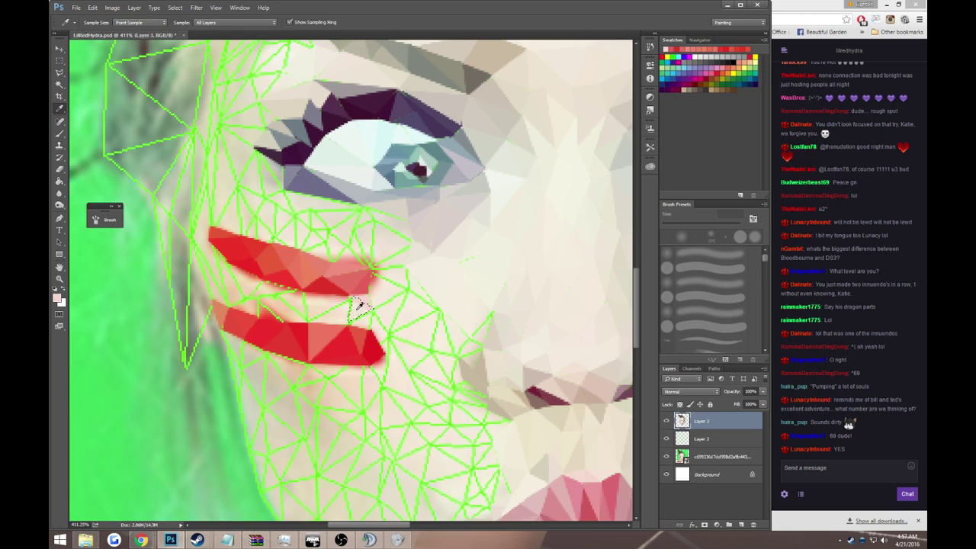
key(l)
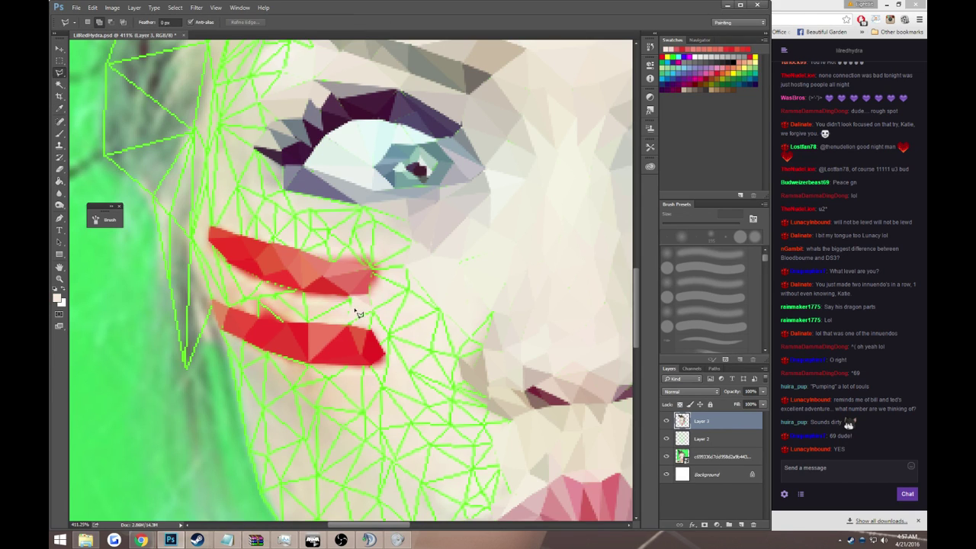
double_click(310, 324)
key(g)
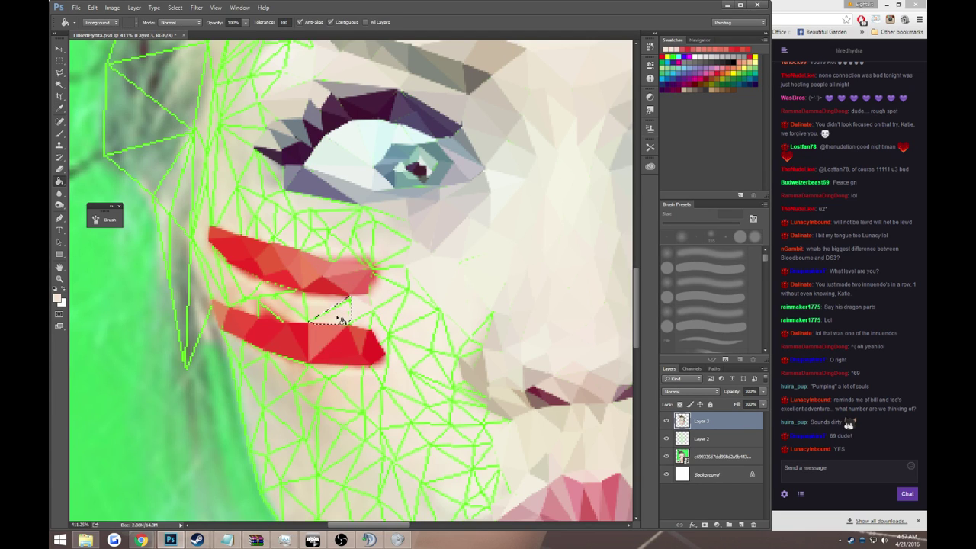
- Fill the triangle running from the lip corner between the lips with skin colour
key(l)
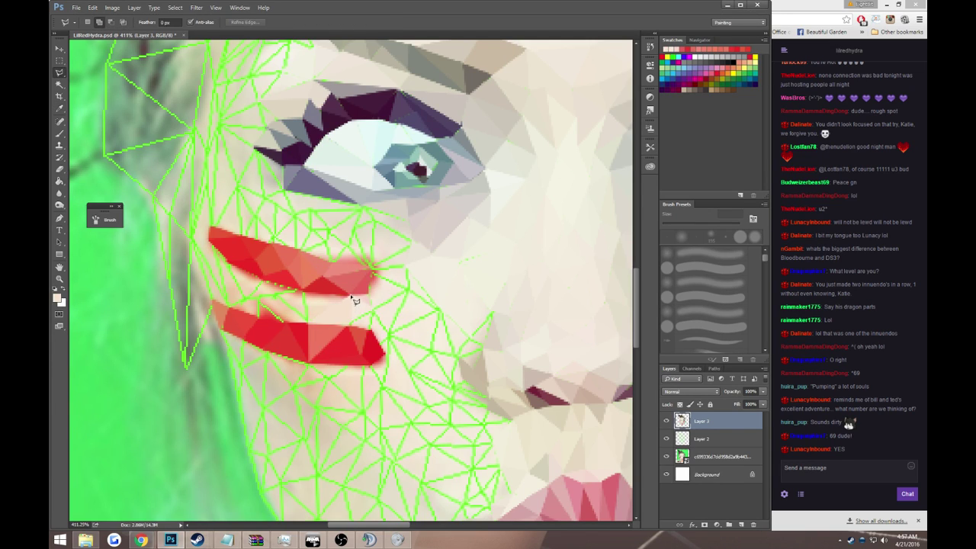
click(350, 296)
click(305, 293)
double_click(308, 323)
key(g)
click(319, 308)
key(ctrl+d)
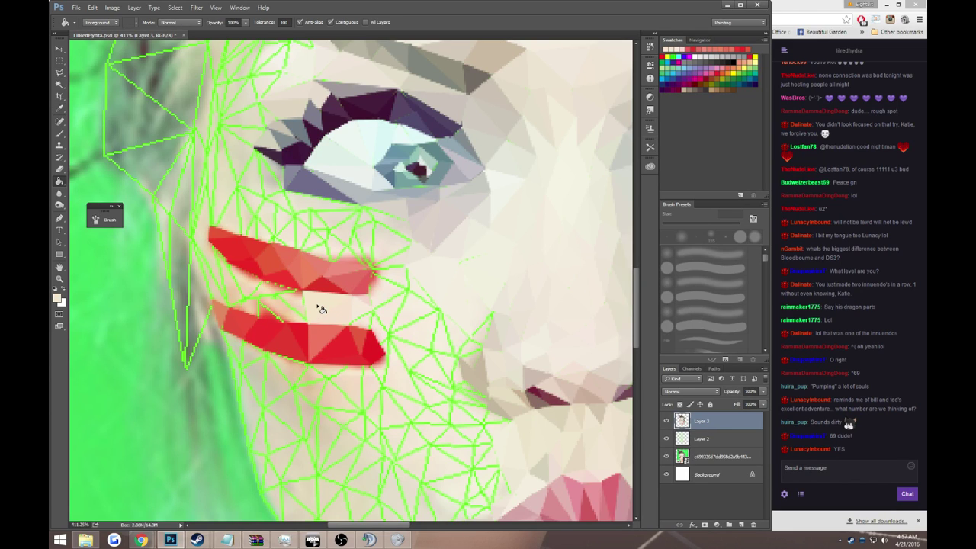
- Fill the next triangle between the lips with skin colour and deselect
key(l)
click(305, 293)
click(308, 321)
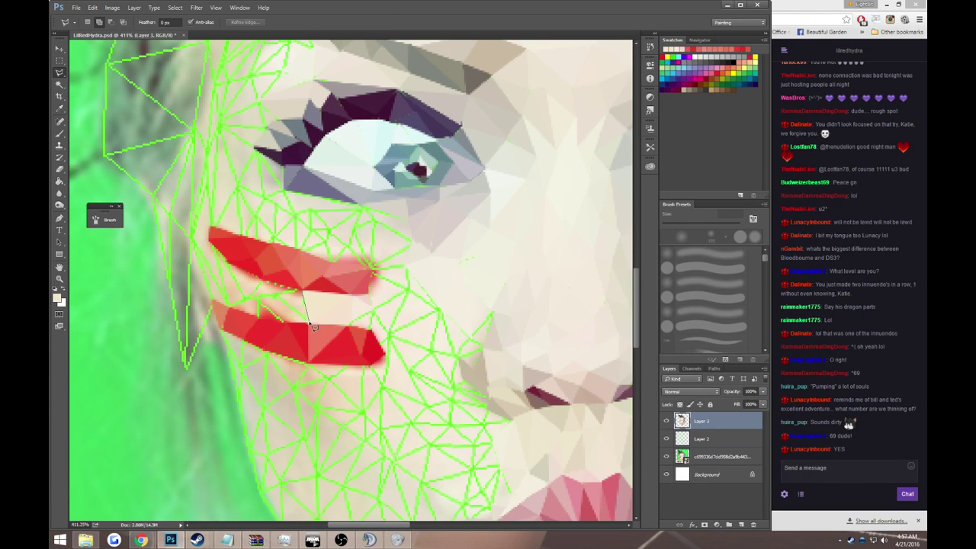
double_click(273, 294)
key(g)
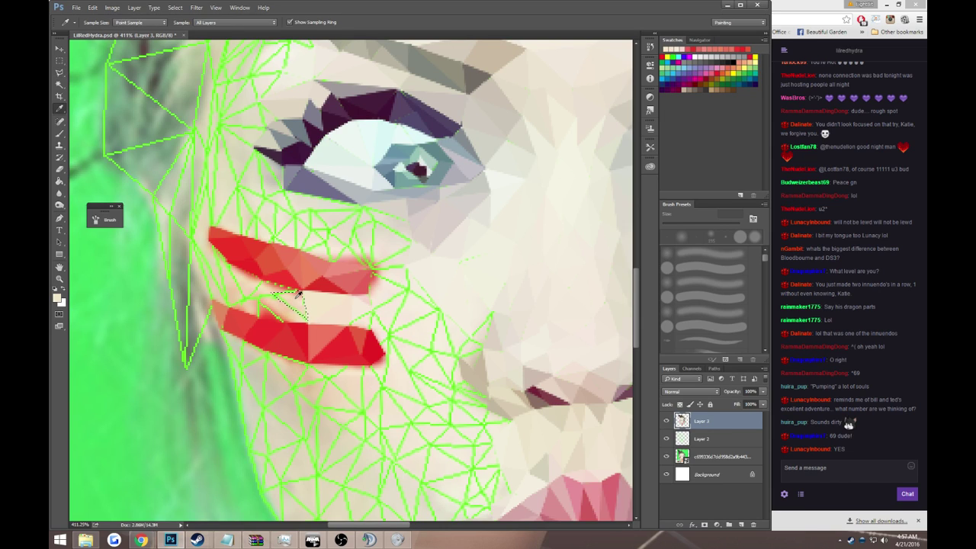
click(296, 302)
key(ctrl+d)
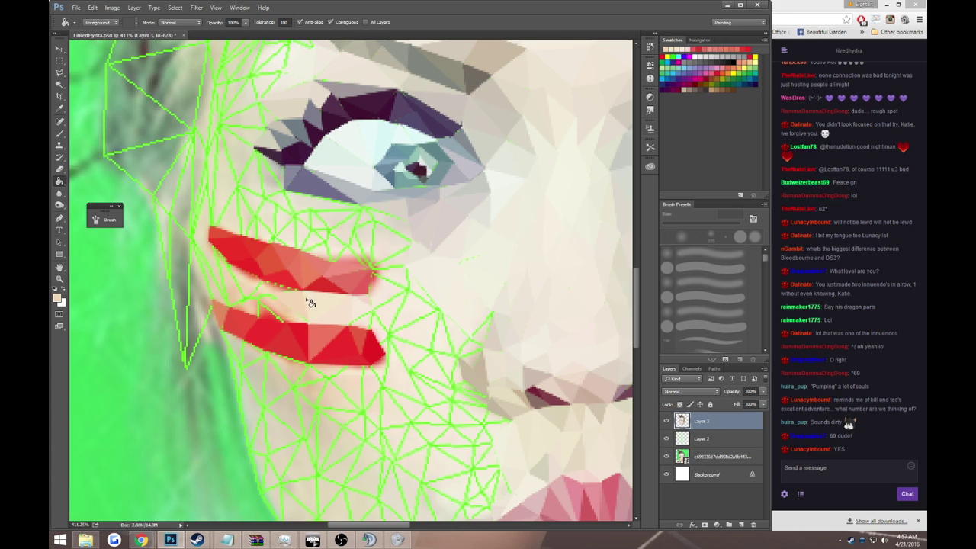
- Outline a small triangle at the left end between the lips
key(l)
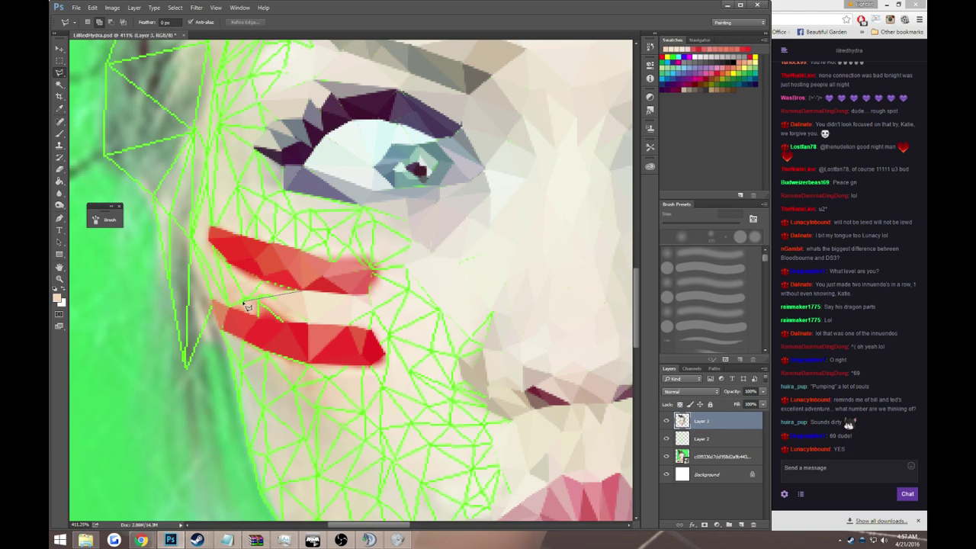
click(243, 301)
click(263, 284)
double_click(297, 291)
key(g)
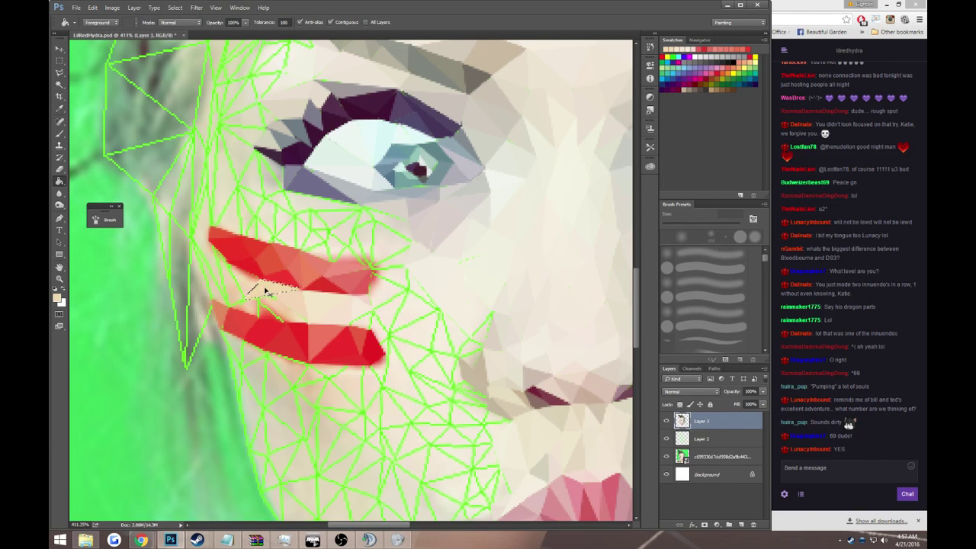
- Fill the triangle beside the mouth's right corner with skin colour
key(l)
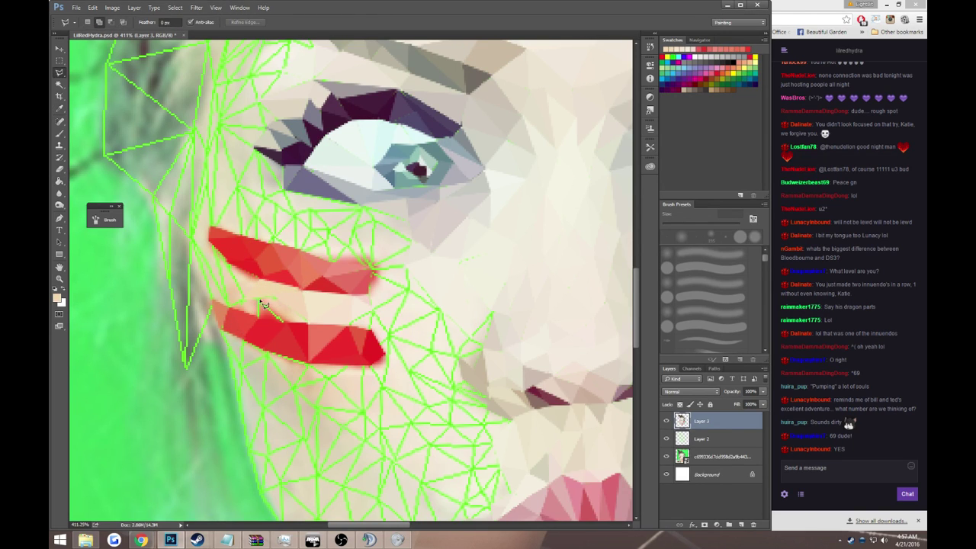
click(371, 272)
click(414, 289)
double_click(407, 274)
key(g)
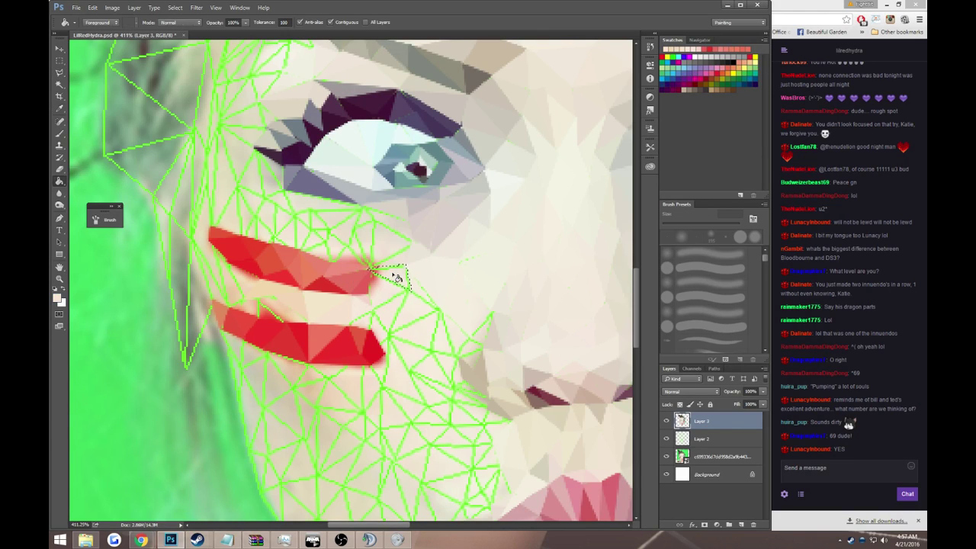
click(398, 279)
key(ctrl+d)
- Sample skin beside the lip corner and fill the adjacent triangle with it
key(l)
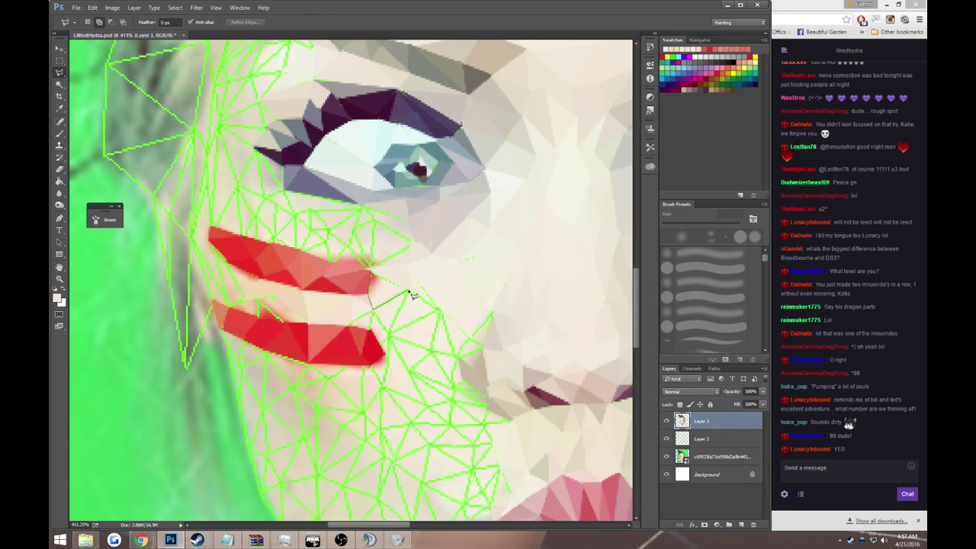
double_click(405, 290)
key(i)
click(389, 285)
key(g)
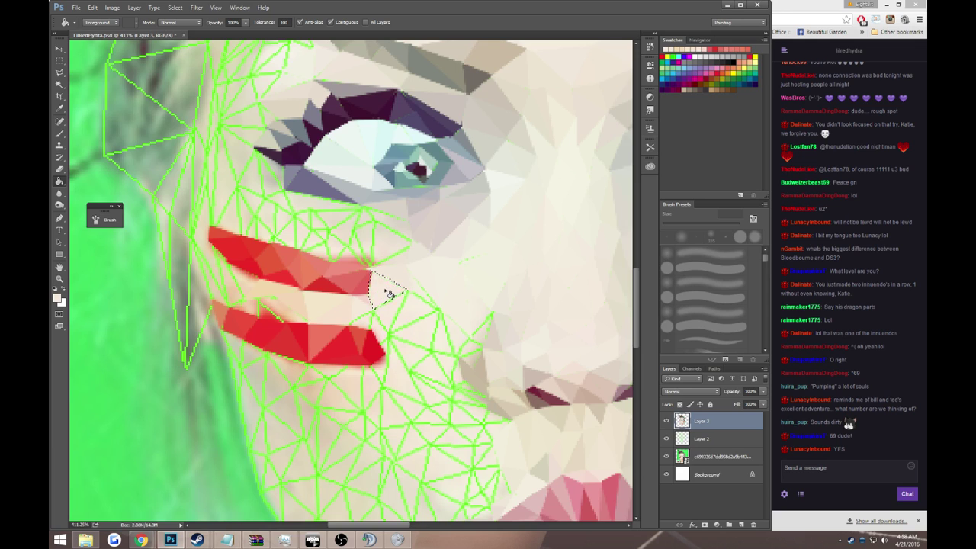
key(ctrl+d)
- Hide the green source photo layer using its eye icon
key(l)
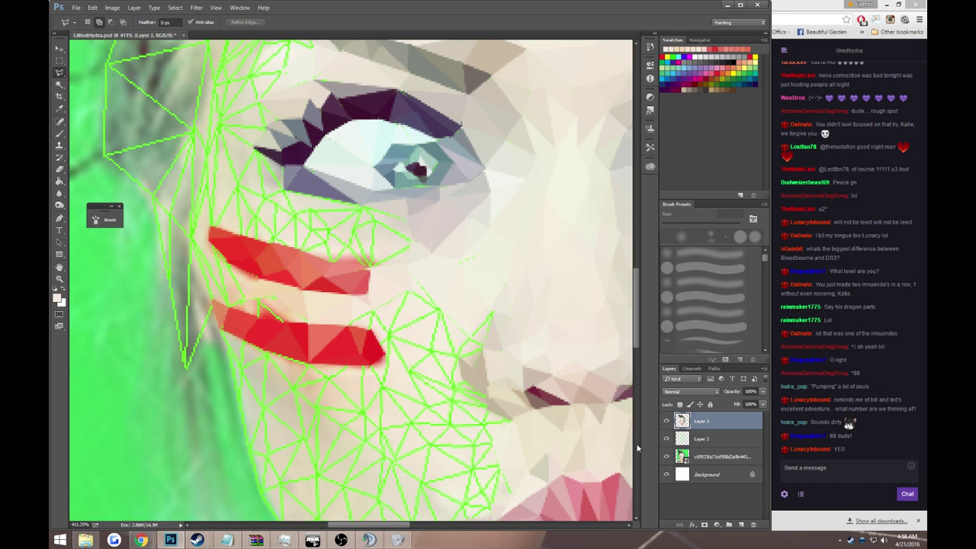
click(667, 456)
click(666, 456)
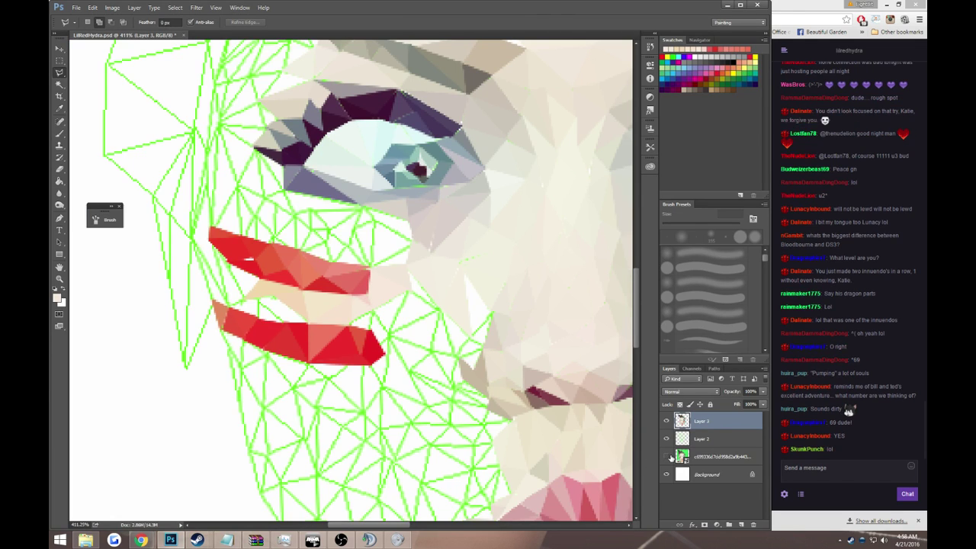
scroll(488, 332, down, 1)
scroll(488, 332, down, 1)
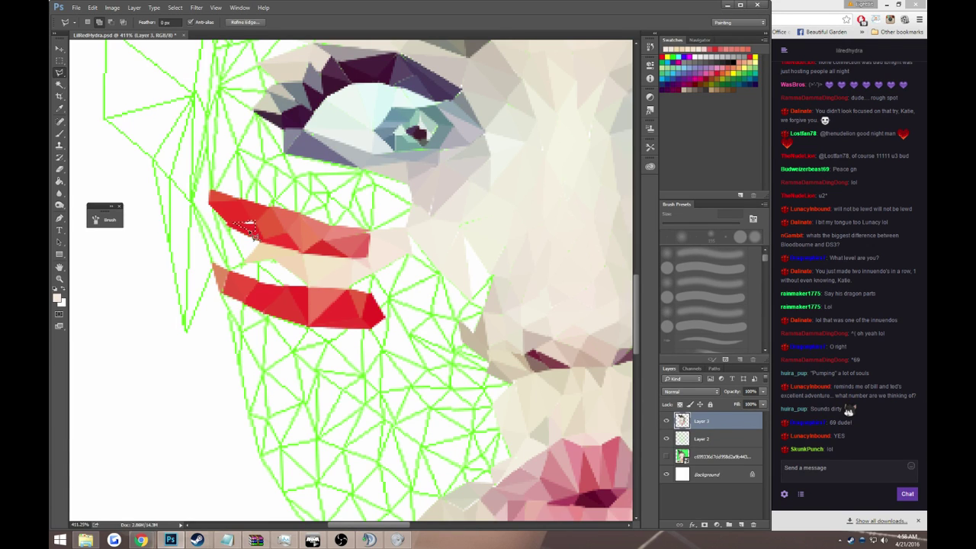
- Fill the sliver at the upper lip's left end with sampled lip red
key(i)
click(254, 224)
key(g)
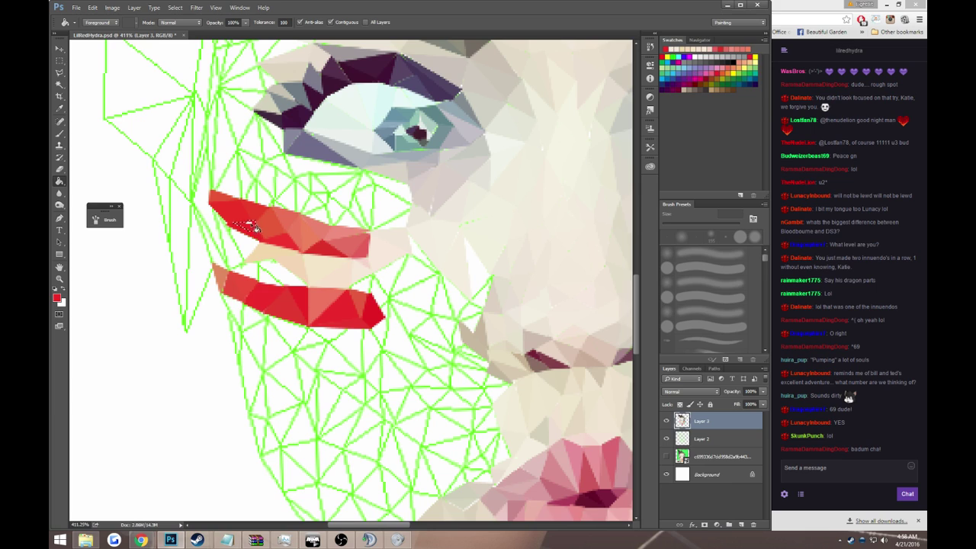
scroll(399, 285, up, 2)
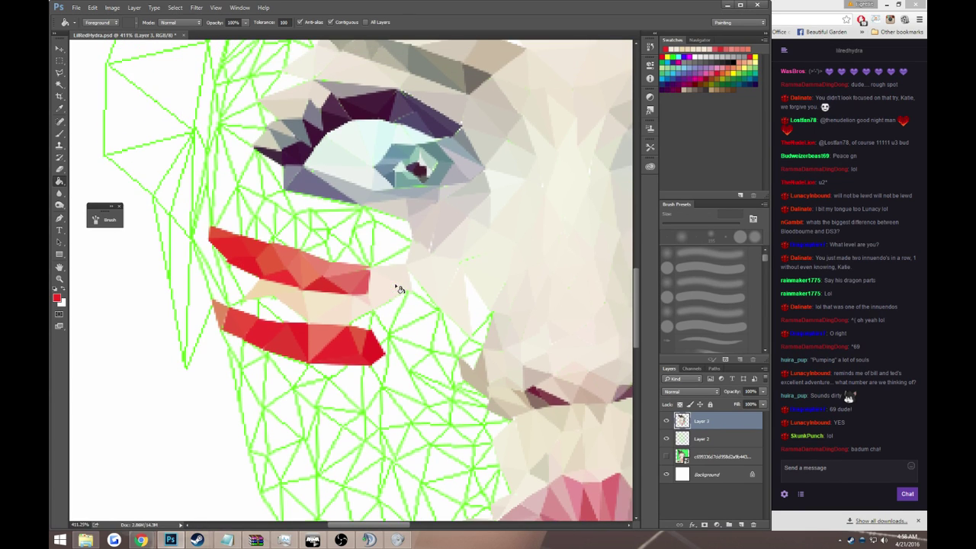
- Start outlining a new triangle on the cheek
key(l)
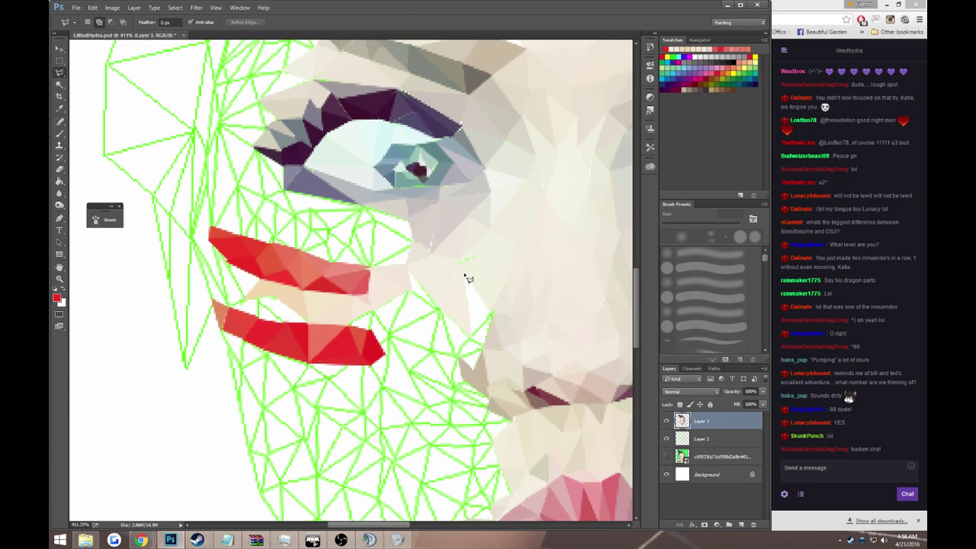
click(460, 270)
click(472, 335)
- Close the cheek triangle, fill it with a sampled skin tone and deselect
double_click(496, 314)
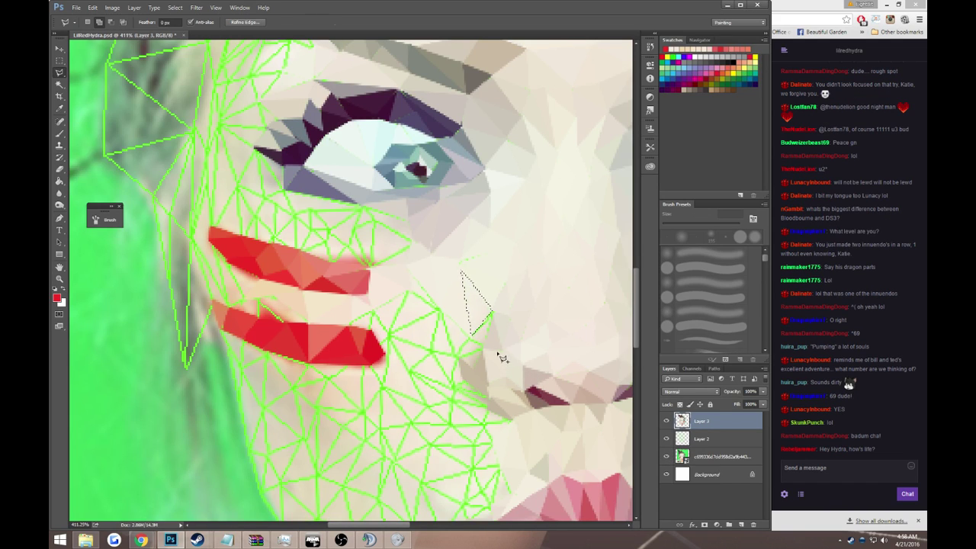
key(i)
click(481, 303)
key(alt+BackSpace)
key(ctrl+d)
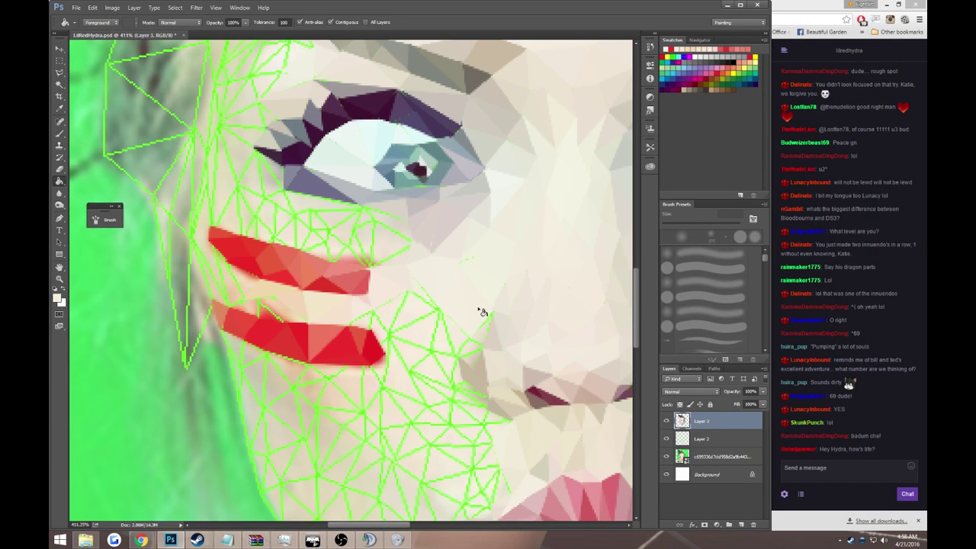
- Outline another small cheek triangle just below the first
key(l)
click(496, 315)
click(469, 336)
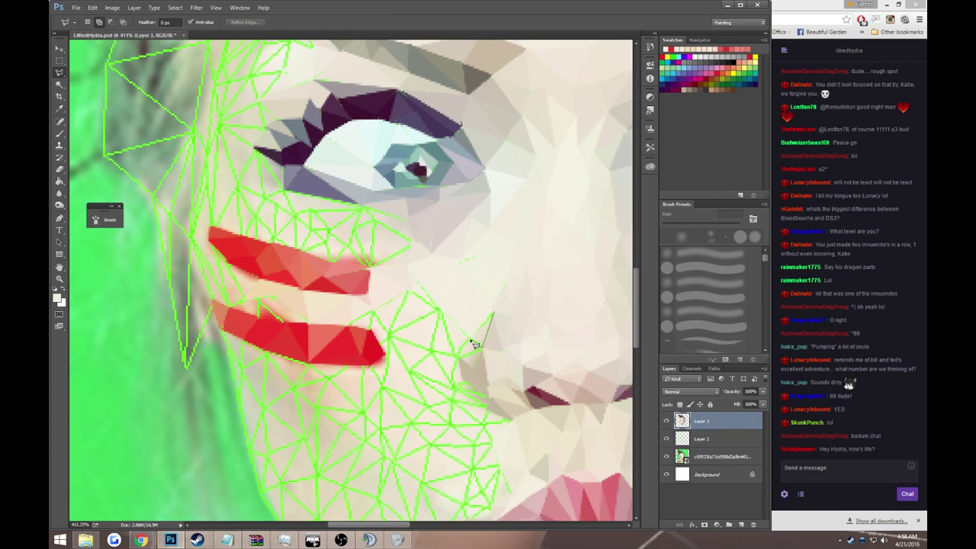
double_click(483, 345)
key(g)
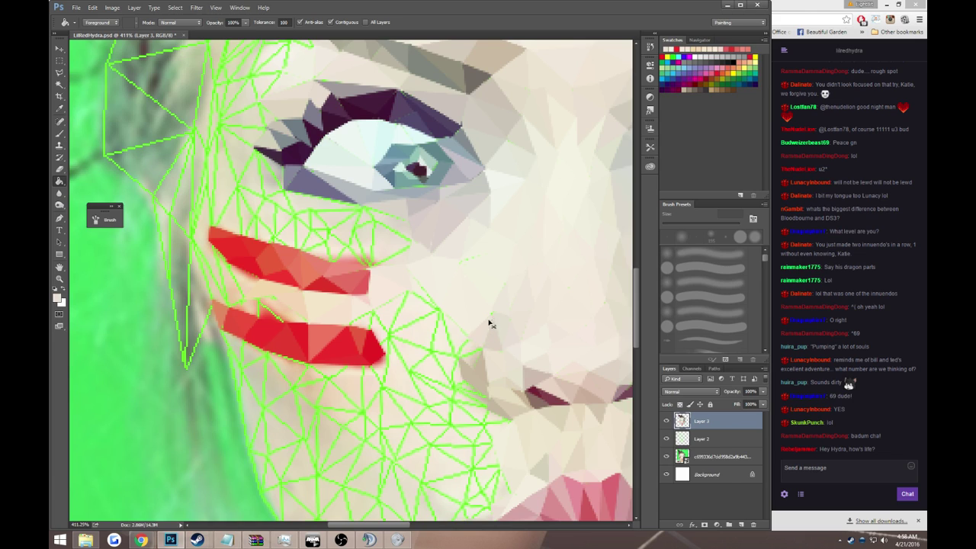
scroll(485, 322, down, 2)
scroll(482, 321, down, 1)
- Fill a small triangle beside the mouth with the current skin colour
key(l)
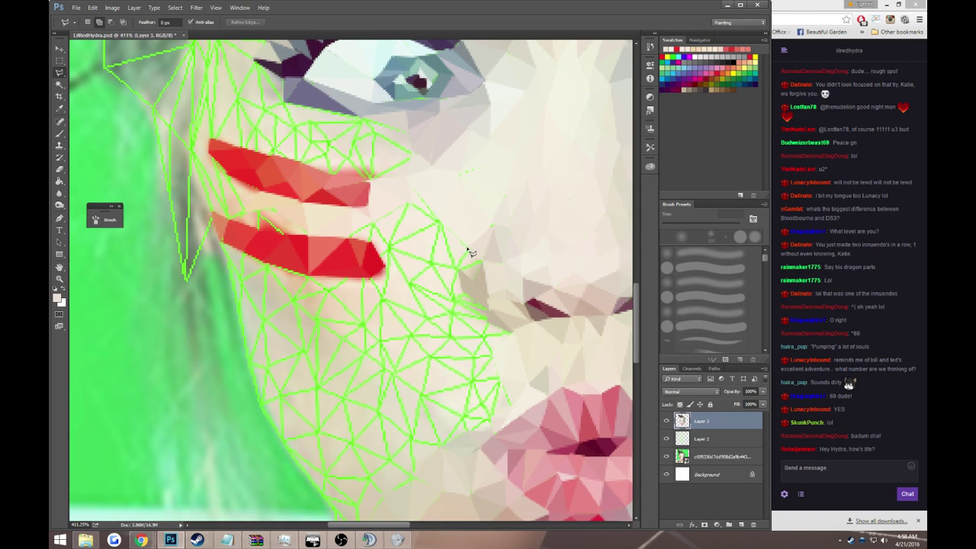
click(464, 251)
double_click(479, 262)
key(g)
click(473, 259)
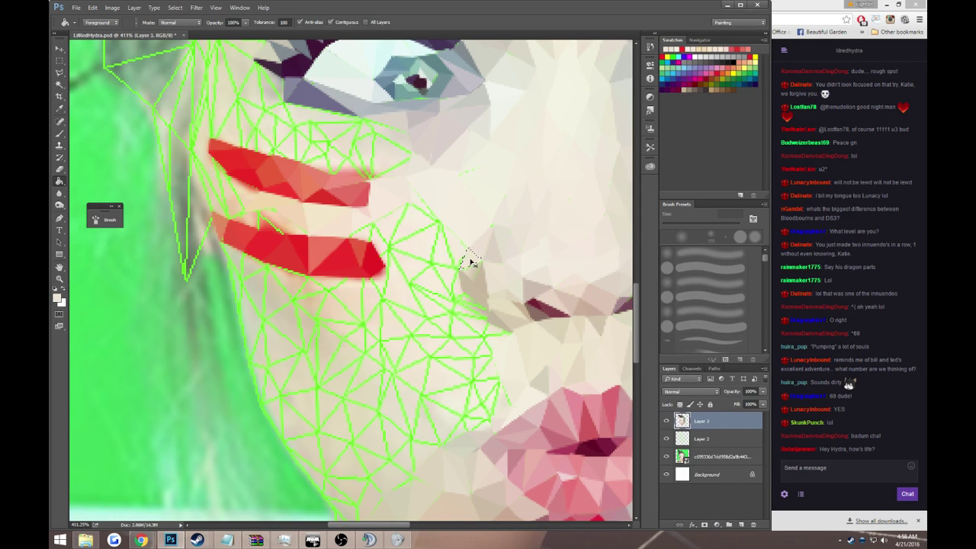
- Sample the skin colour near the next cheek triangle
key(l)
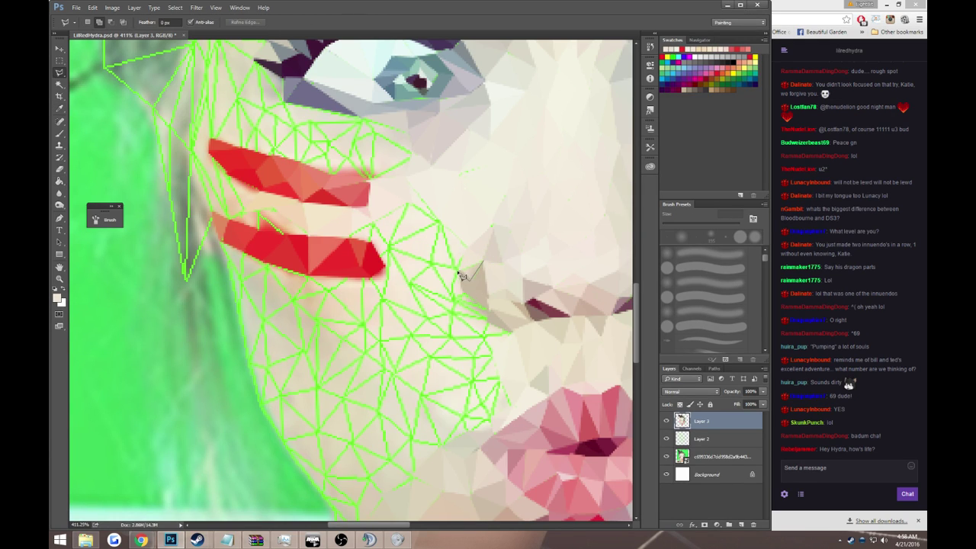
key(g)
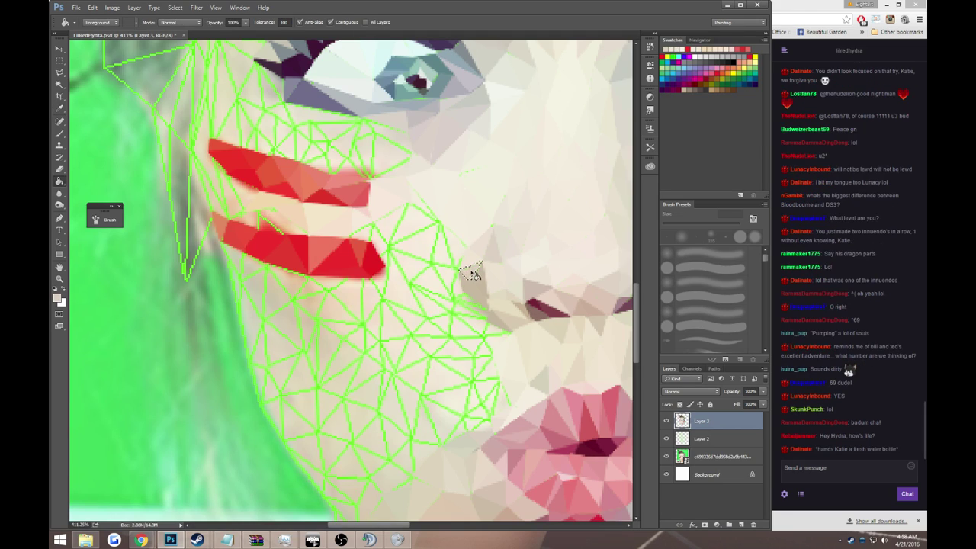
key(l)
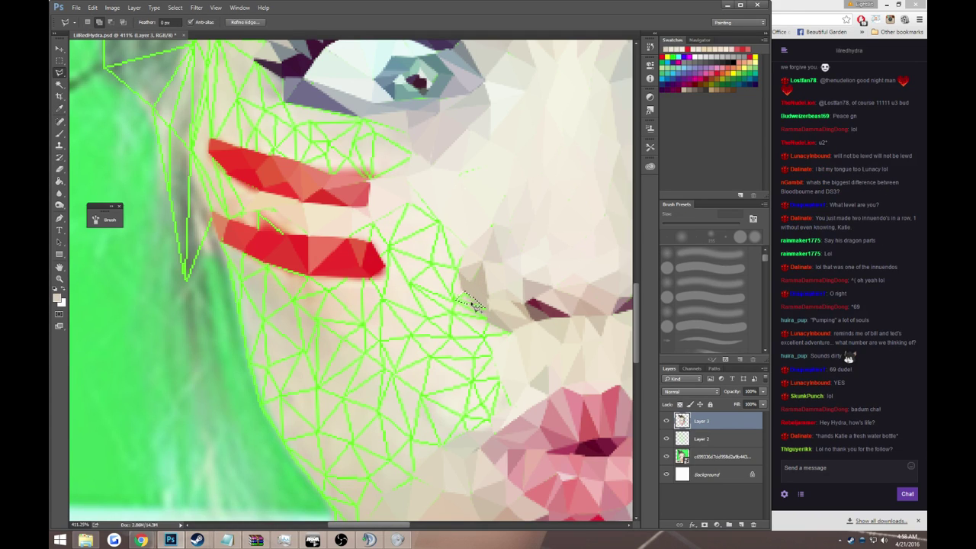
key(i)
click(466, 299)
key(g)
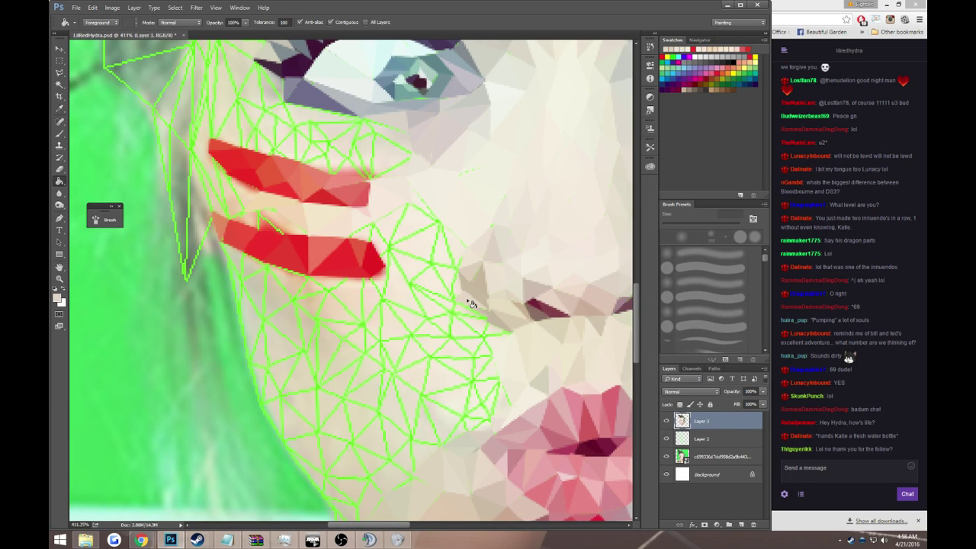
- Close a cheek triangle selection and sample the surrounding skin tone
key(l)
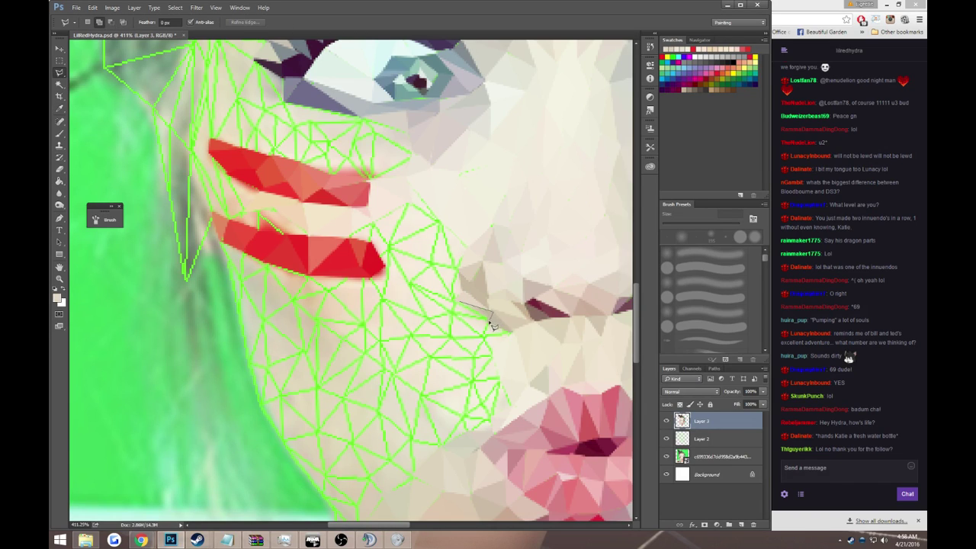
click(462, 305)
key(i)
click(483, 315)
key(g)
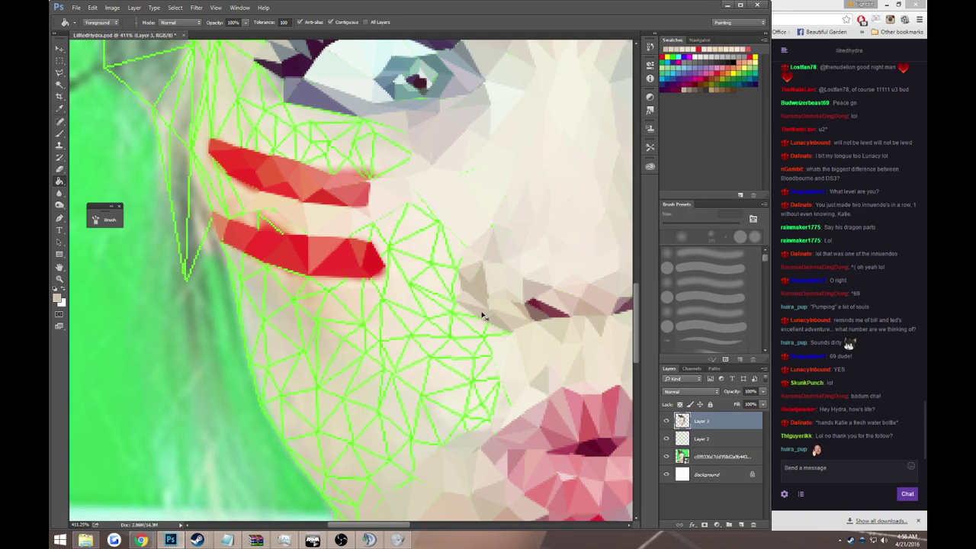
- Close another small cheek triangle and sample a new skin colour for it
key(l)
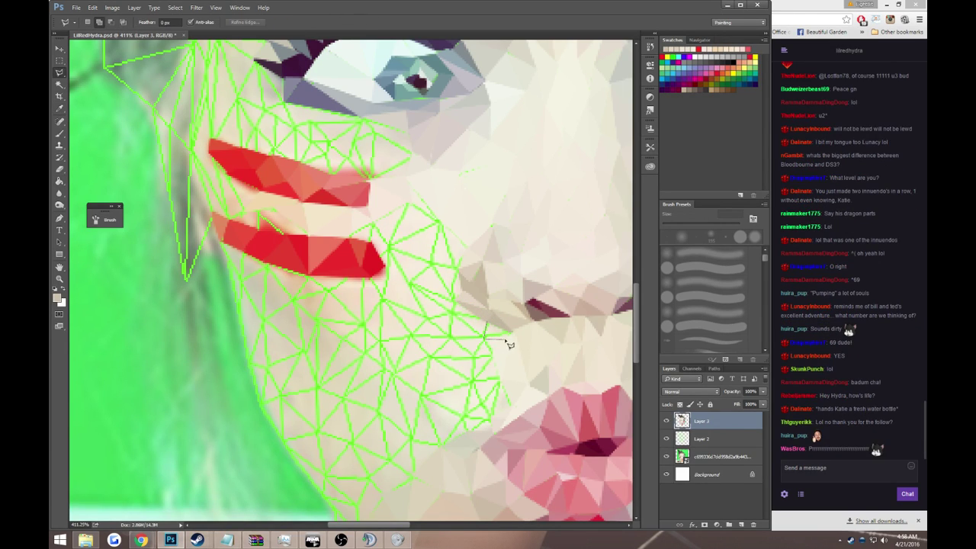
double_click(505, 337)
key(i)
click(496, 329)
- Send 'i need 30 mins for 100%' in Twitch chat, then go back to Photoshop
key(g)
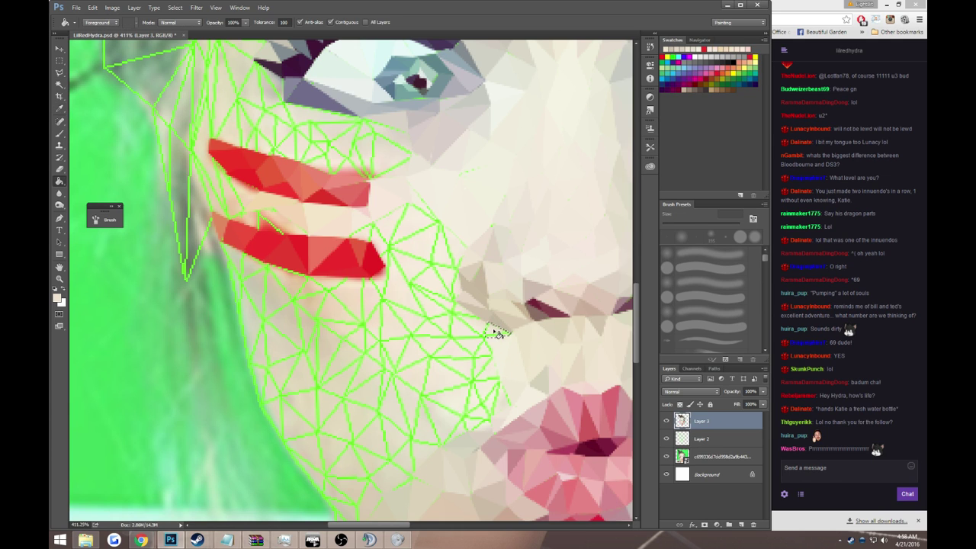
click(794, 414)
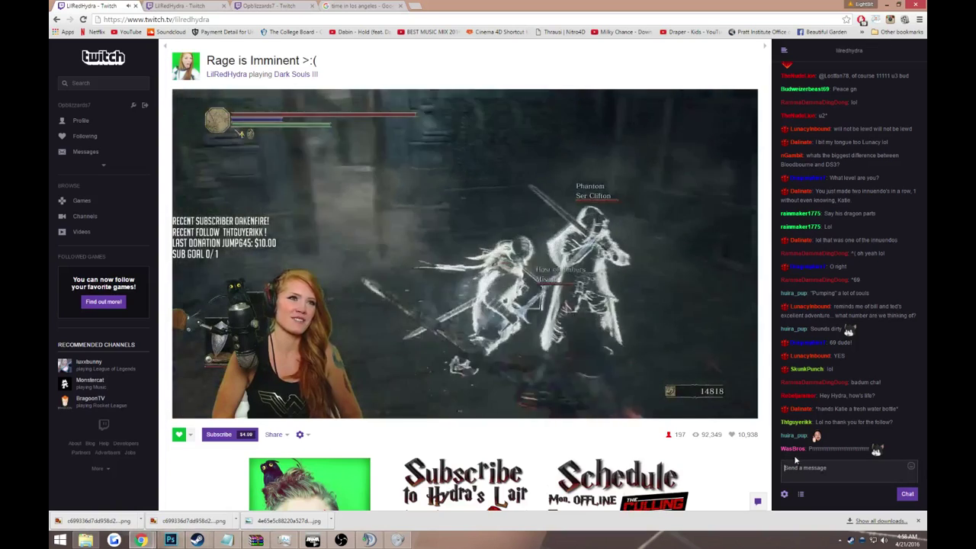
click(848, 467)
text(Ineed)
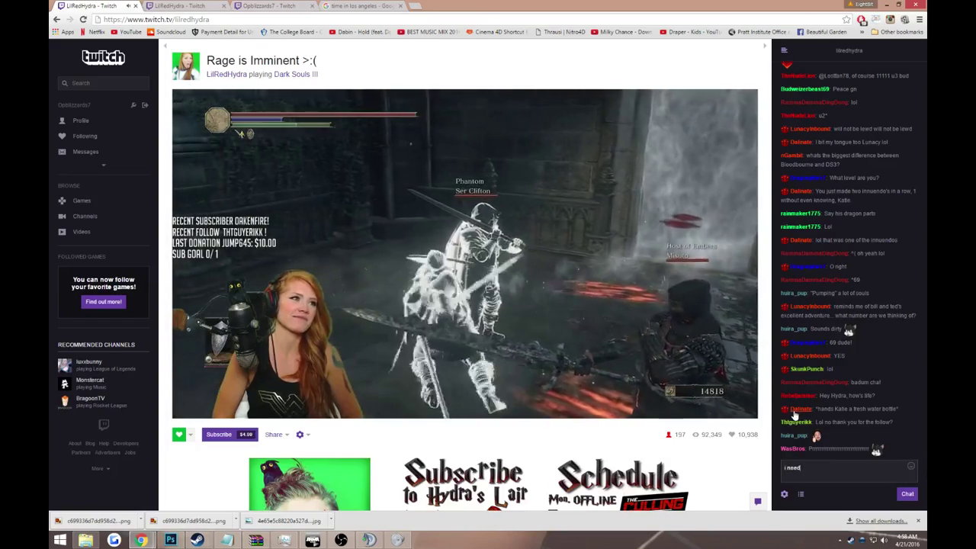
text( 30 mins an)
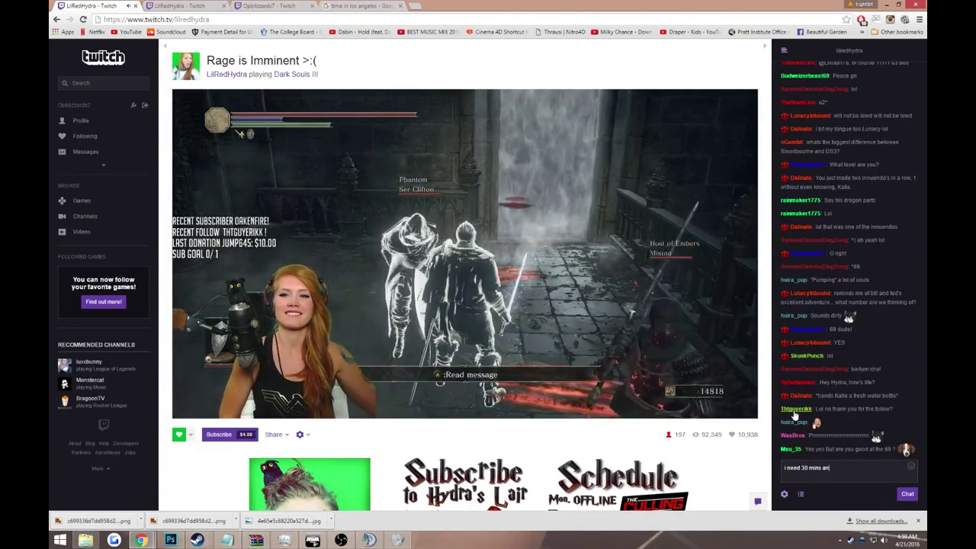
key(BackSpace)
key(BackSpace)
text(for 1003)
key(BackSpace)
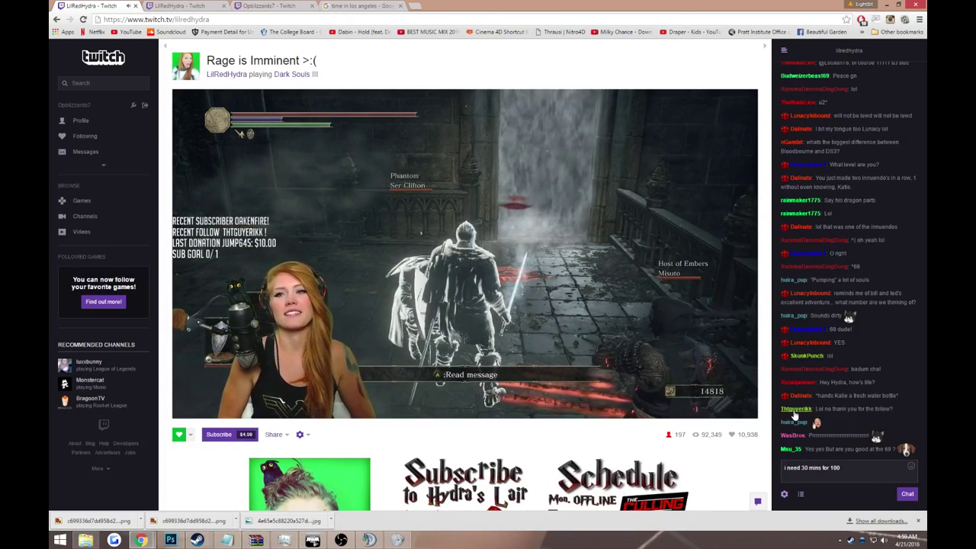
text(%)
key(Return)
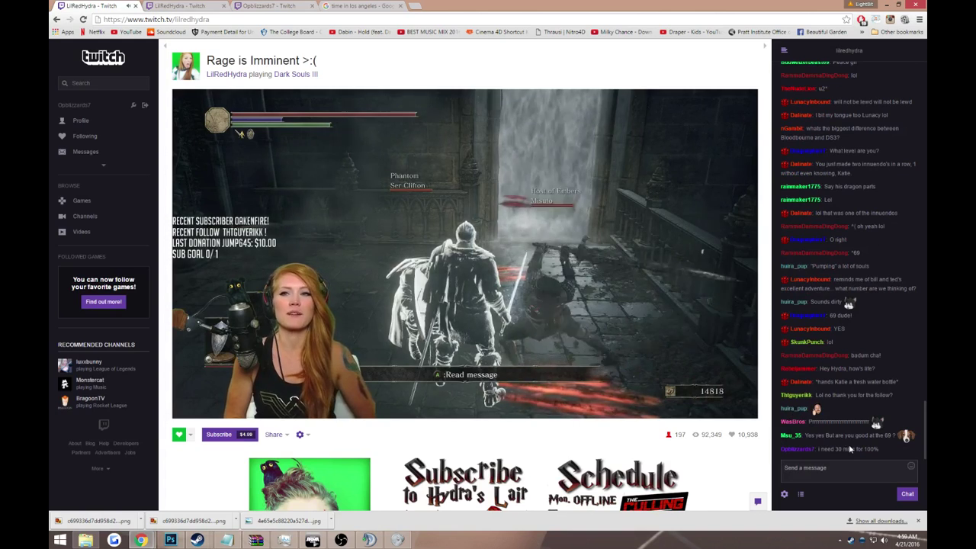
click(170, 540)
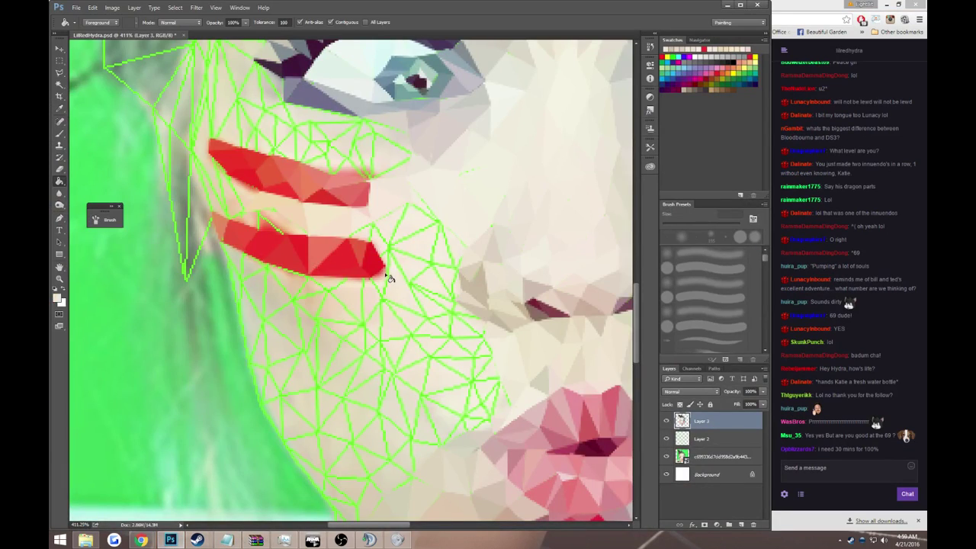
scroll(427, 244, down, 5)
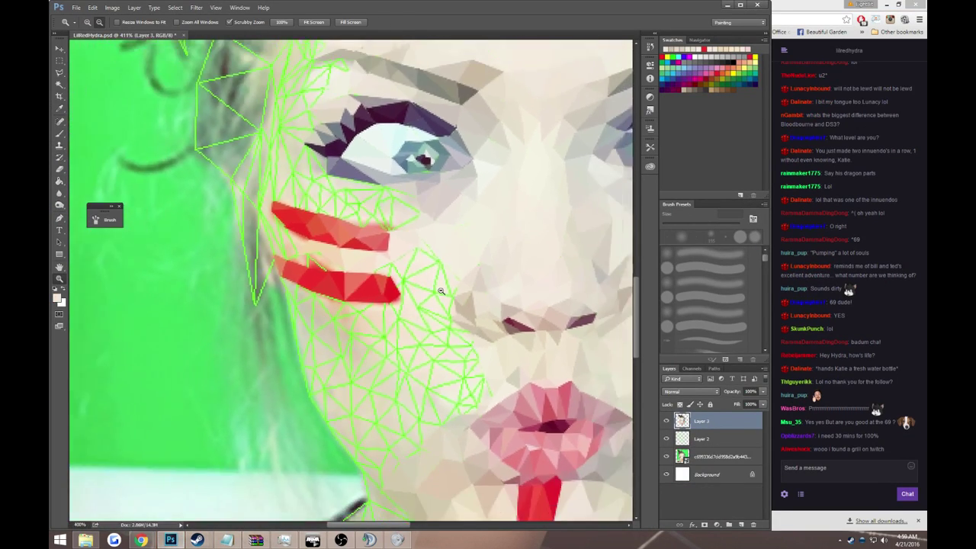
scroll(439, 290, down, 2)
scroll(340, 349, up, 1)
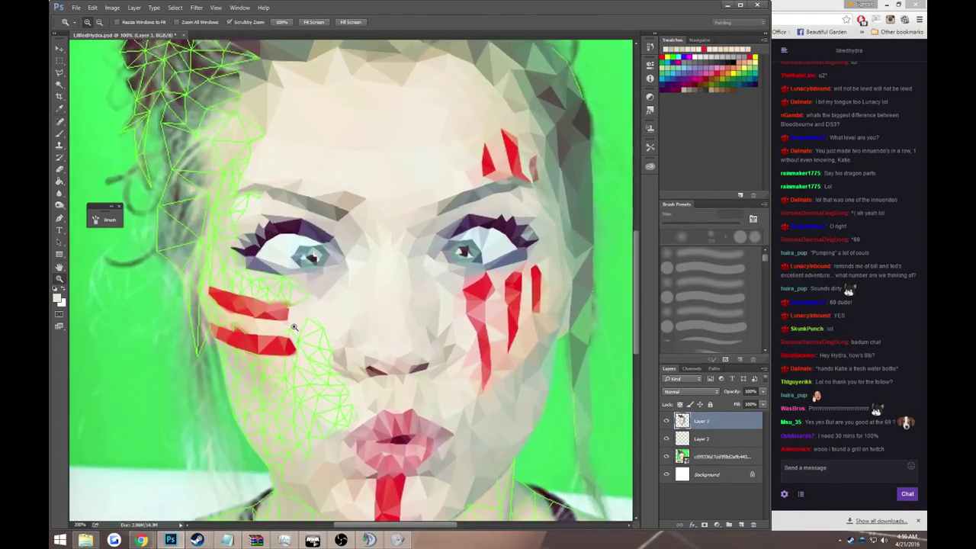
scroll(343, 349, up, 1)
scroll(344, 348, up, 1)
scroll(349, 345, up, 1)
scroll(348, 345, up, 1)
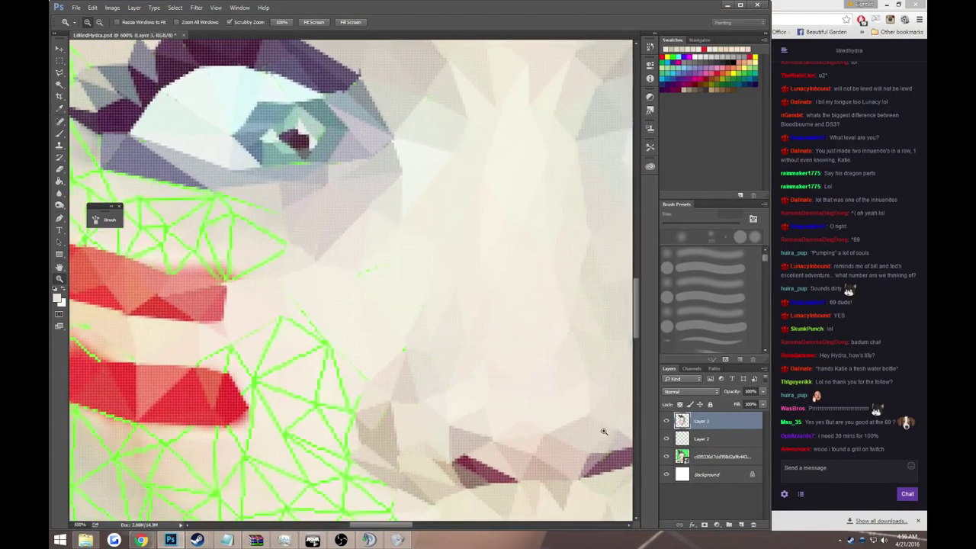
click(663, 457)
click(663, 457)
key(ctrl+minus)
key(ctrl+minus)
key(ctrl+minus)
click(666, 441)
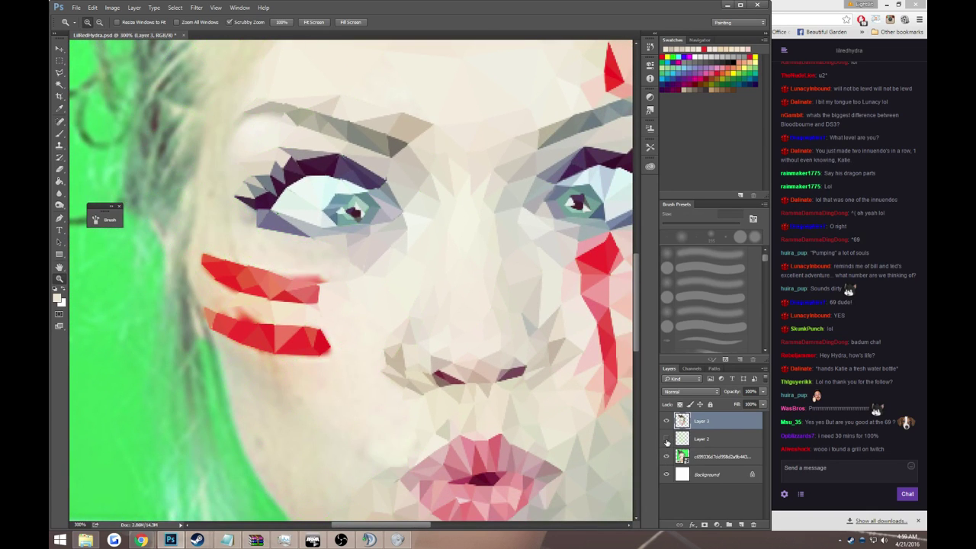
click(666, 440)
scroll(460, 342, down, 2)
scroll(461, 342, down, 3)
drag(461, 342, 447, 334)
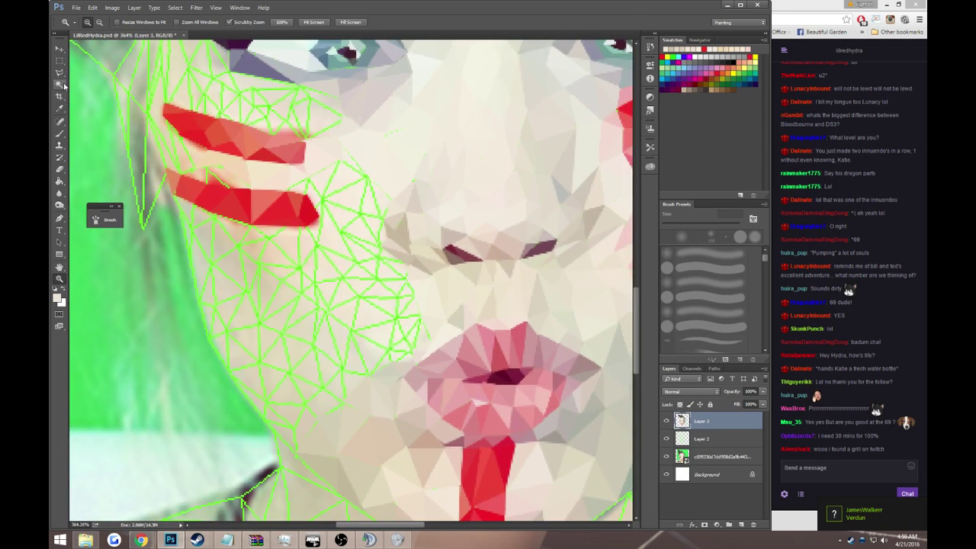
- Fill the first cheek triangle beside the nose with a flat skin tone
click(58, 72)
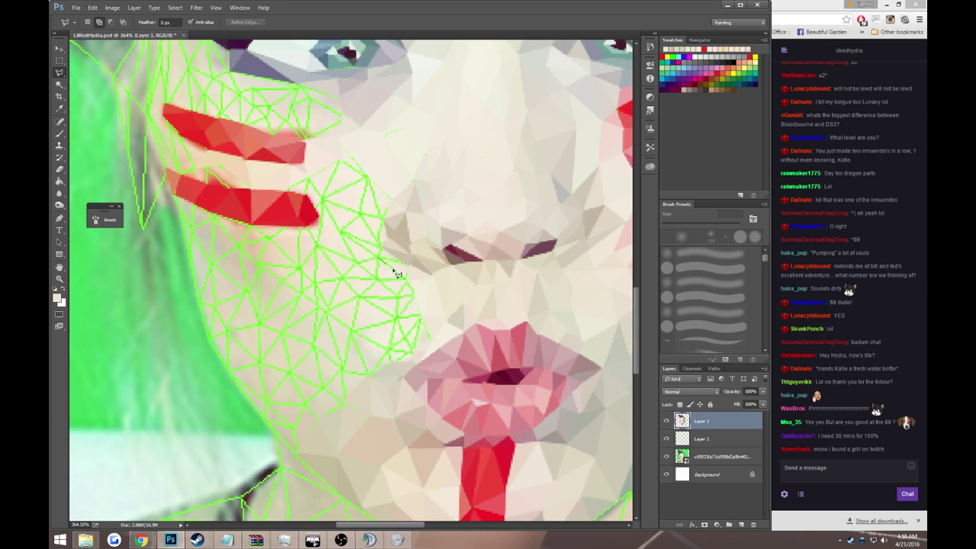
double_click(408, 270)
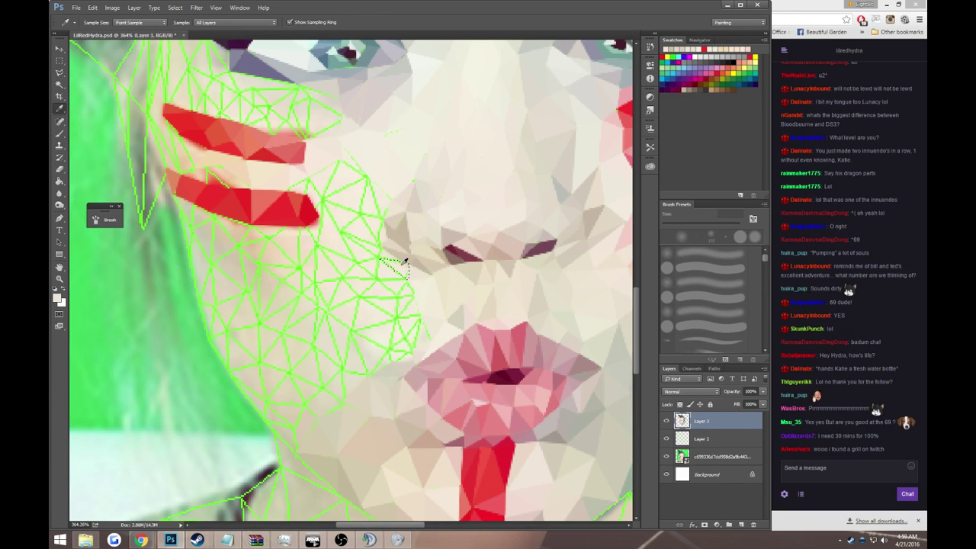
key(g)
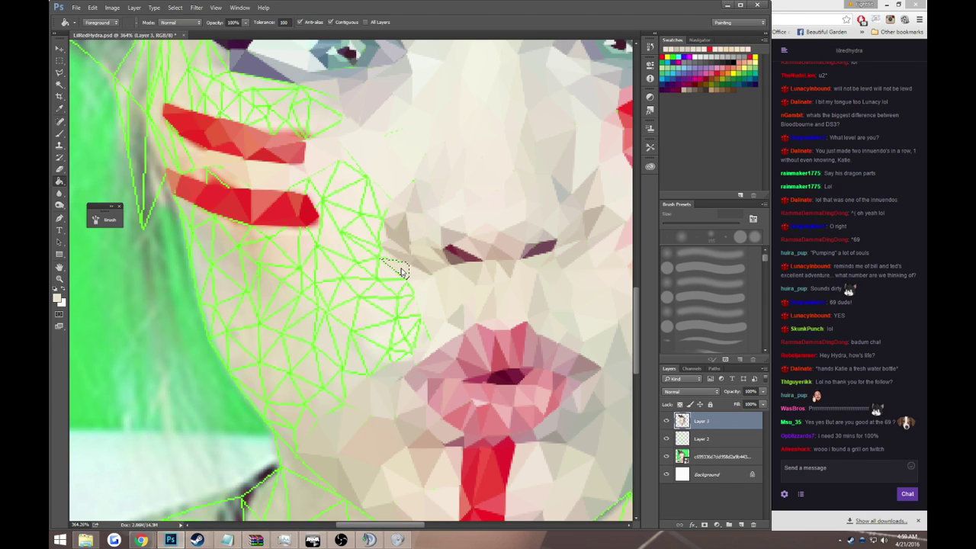
key(l)
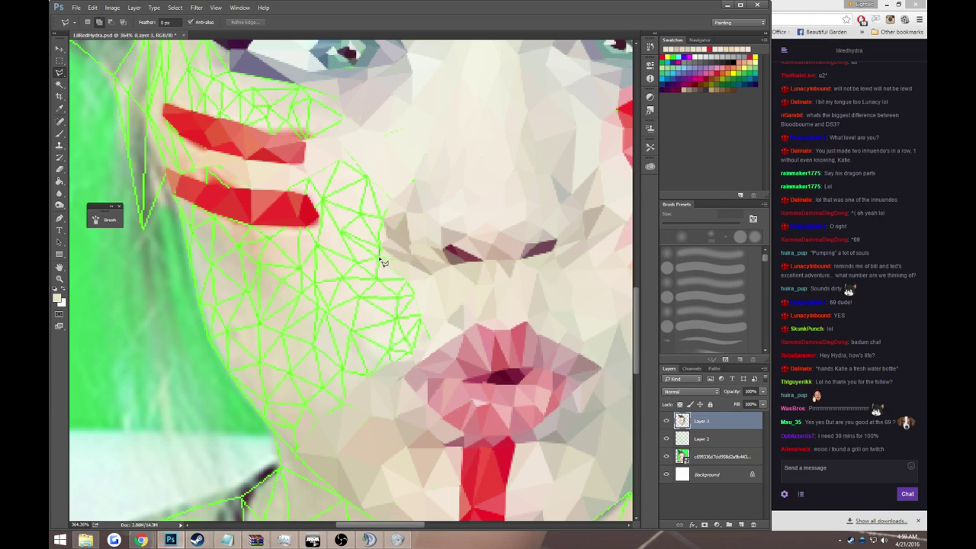
key(i)
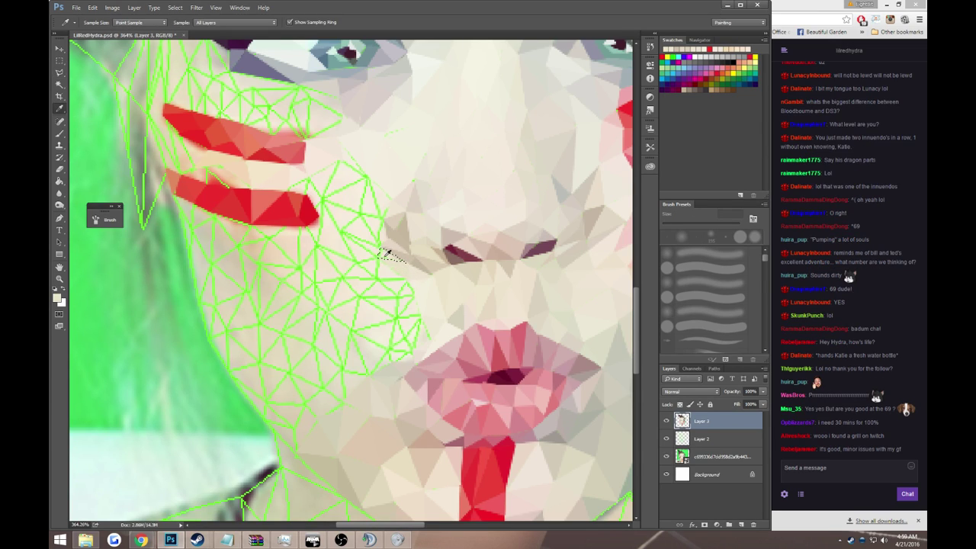
key(g)
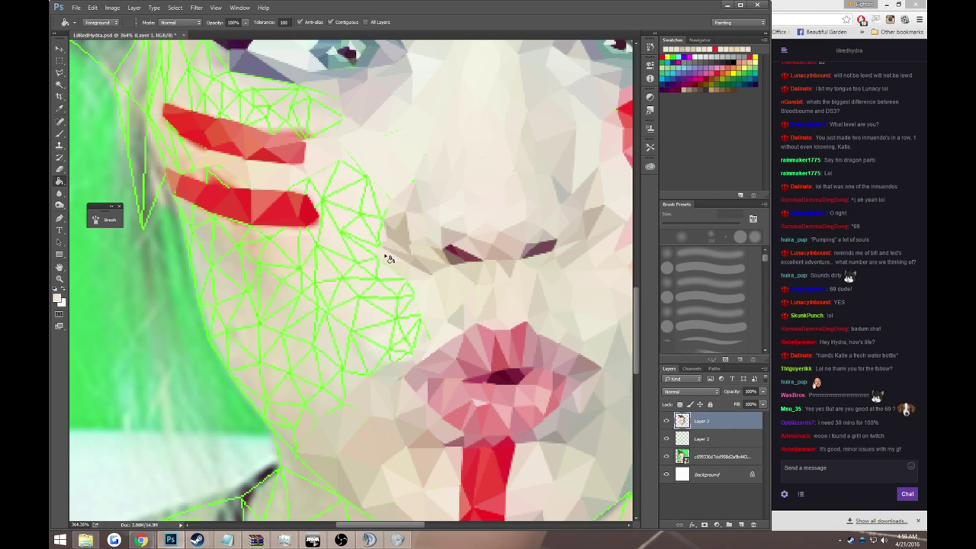
- Fill the next two small cheek triangles with nearby sampled skin colours
key(l)
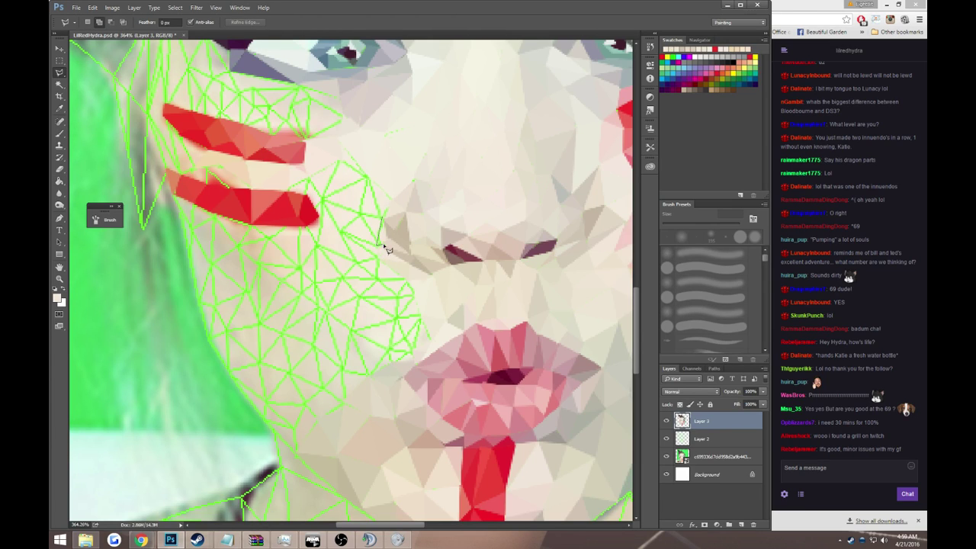
click(381, 219)
key(i)
key(g)
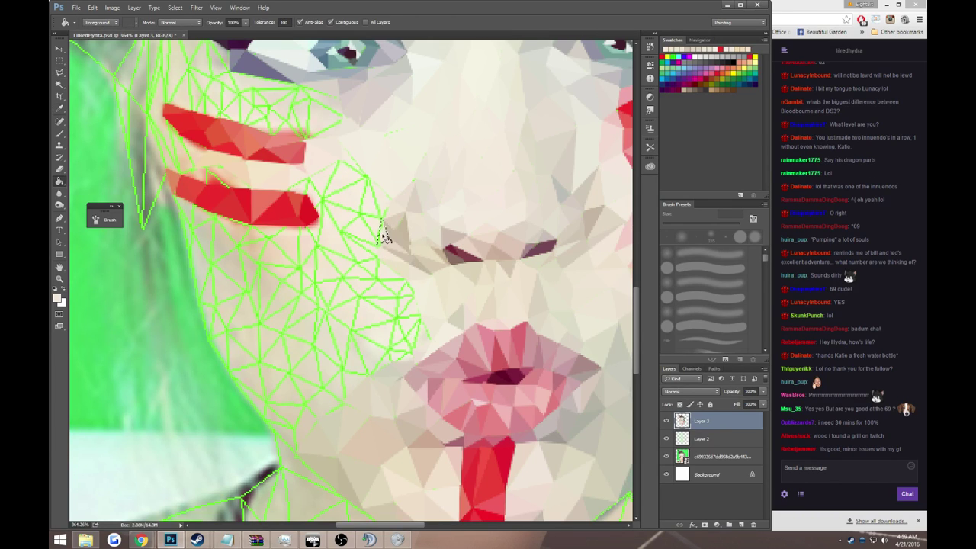
key(l)
click(367, 176)
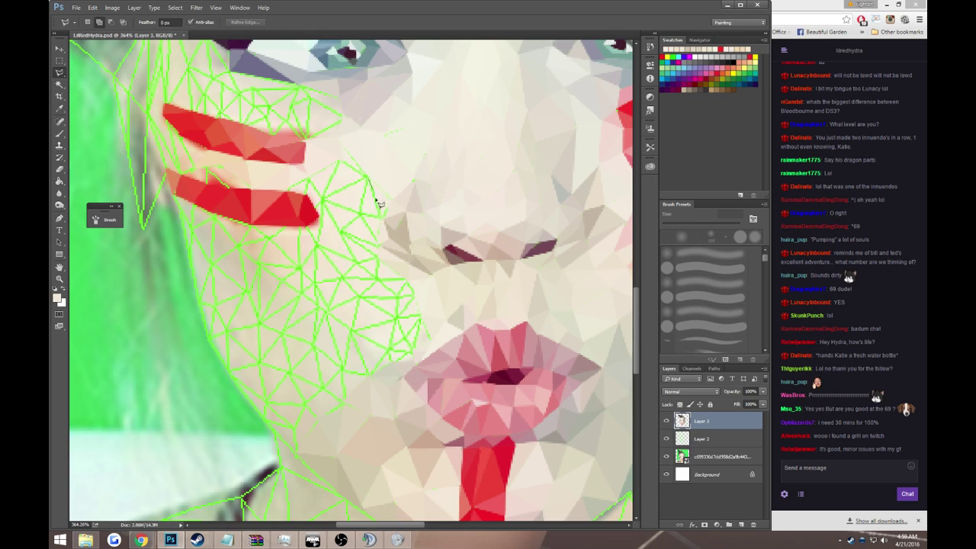
click(379, 219)
double_click(393, 199)
key(i)
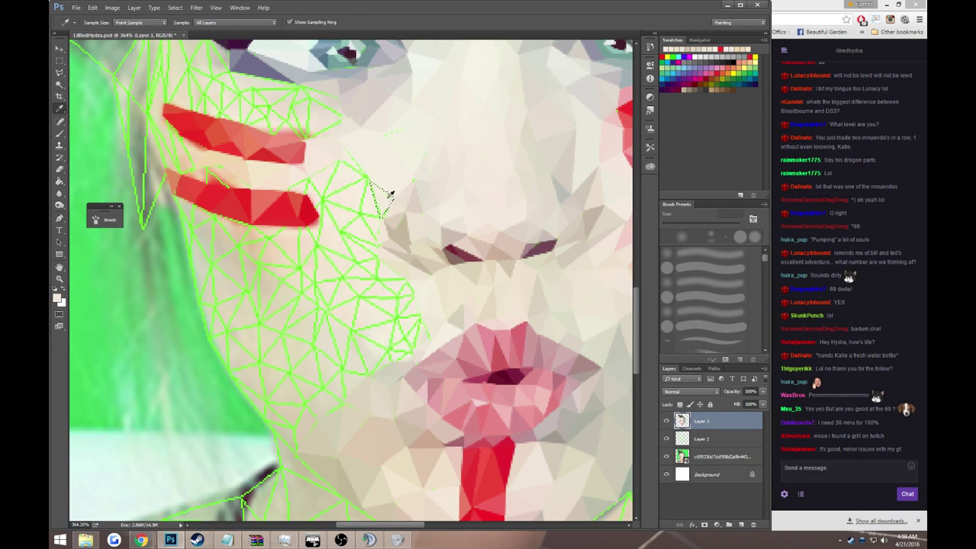
key(g)
- Fill two adjoining cheek triangles with skin tones sampled right beside them
key(l)
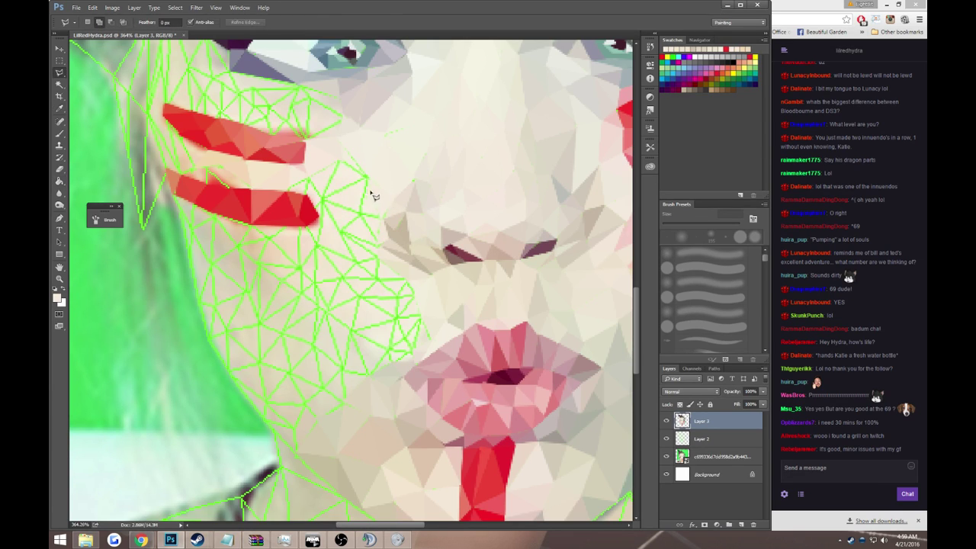
click(363, 211)
double_click(386, 224)
key(i)
key(g)
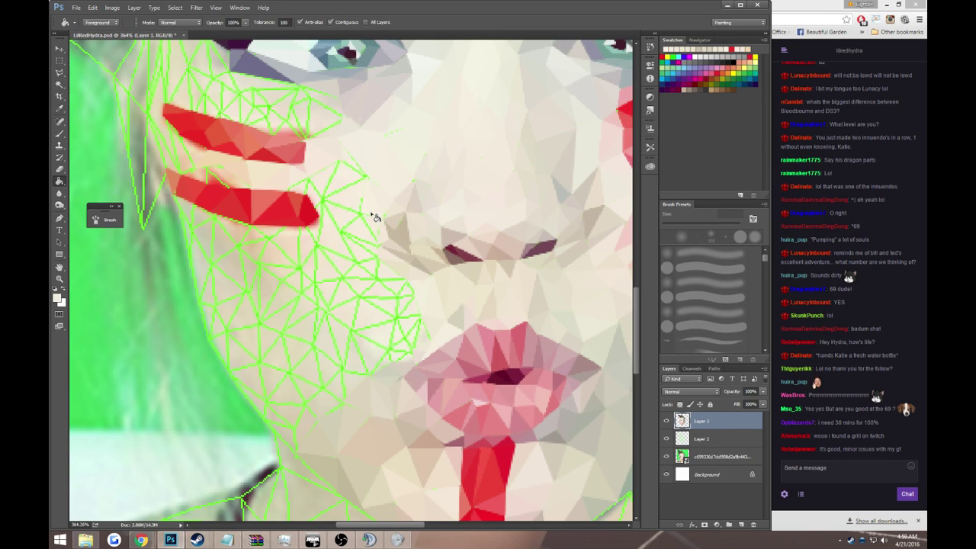
click(363, 217)
key(l)
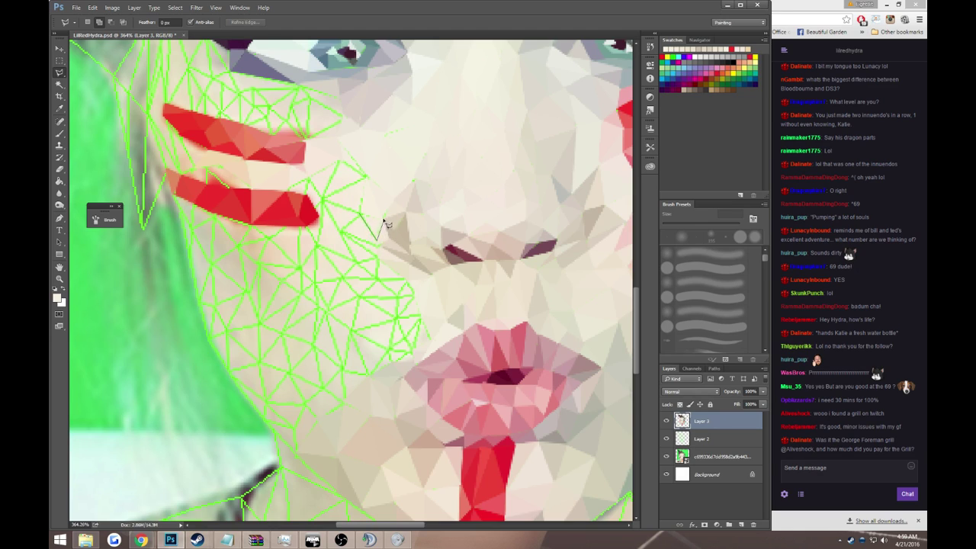
double_click(386, 224)
key(i)
click(375, 223)
key(g)
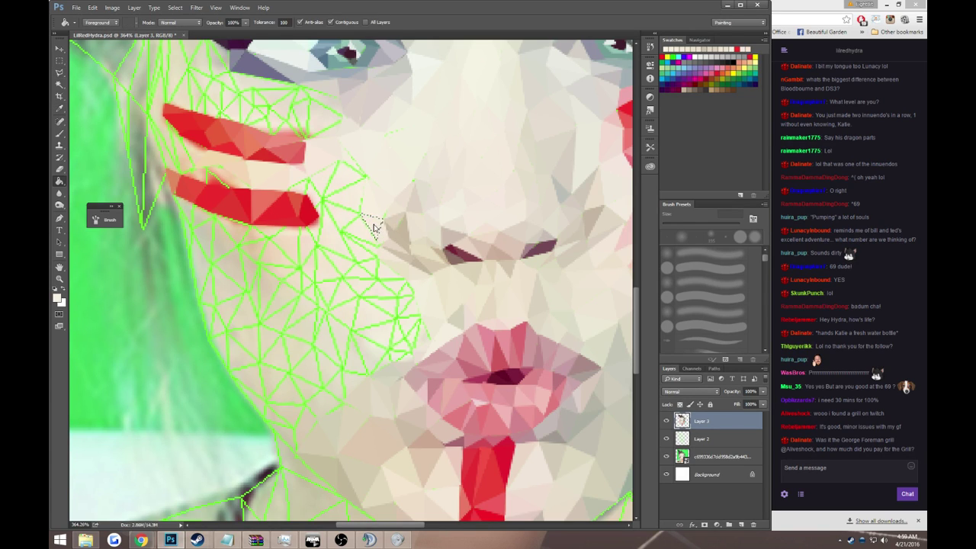
- Fill a new cheek-mesh triangle with the skin colour sampled next to it
key(l)
click(363, 216)
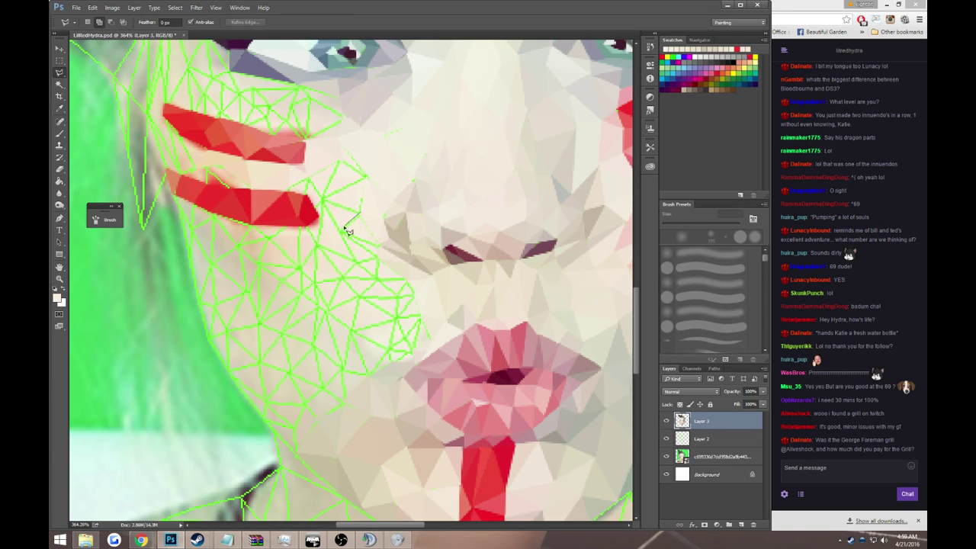
click(341, 230)
double_click(379, 246)
key(i)
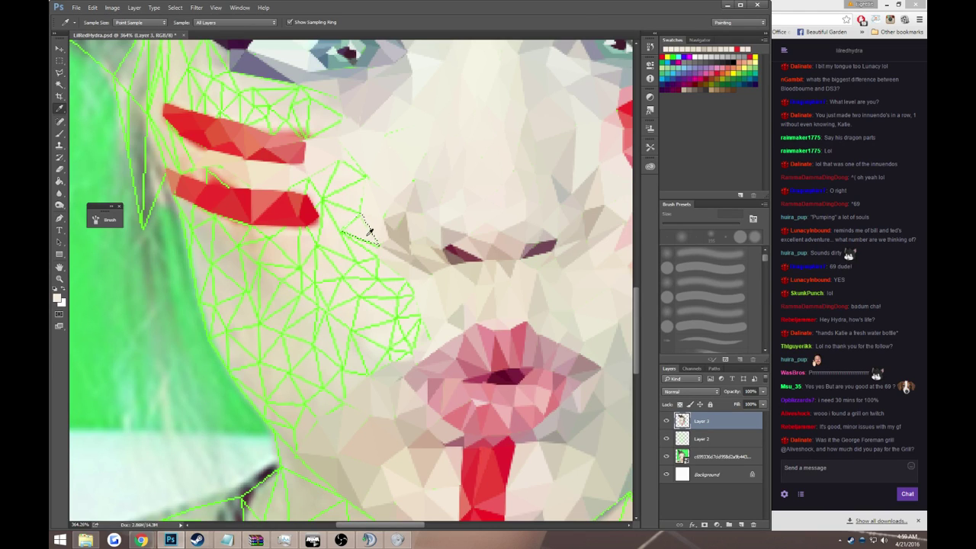
click(366, 230)
key(g)
click(361, 234)
- Fill the small triangle further down with the surrounding skin colour, then deselect
key(l)
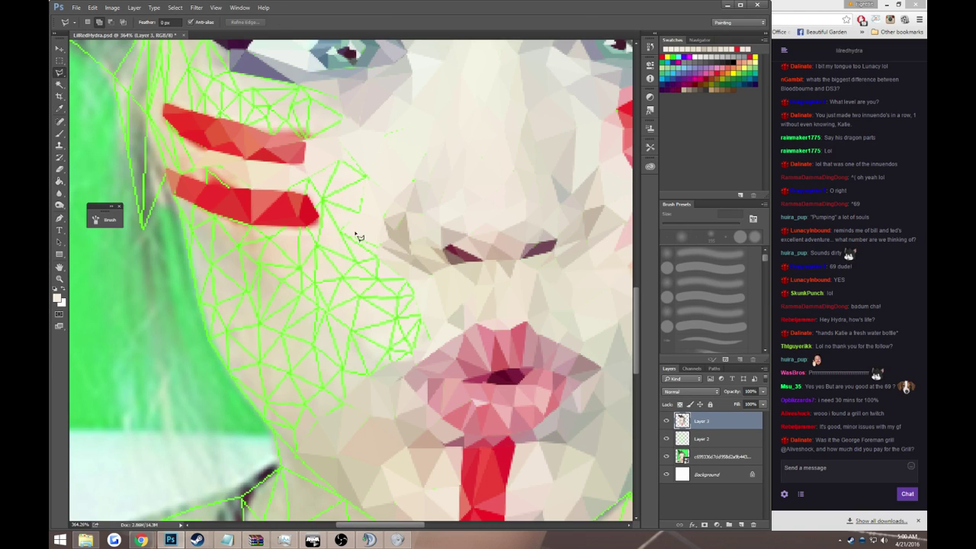
click(341, 229)
click(379, 260)
double_click(377, 245)
key(i)
click(377, 245)
key(g)
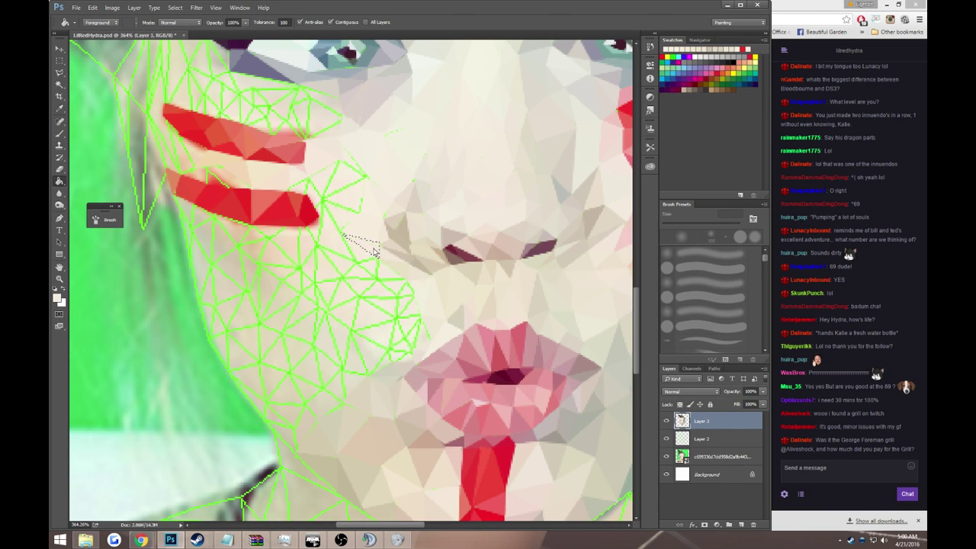
key(ctrl+d)
- Fill the triangle just above the lips with a sampled skin tone, then deselect
key(l)
click(377, 256)
click(376, 279)
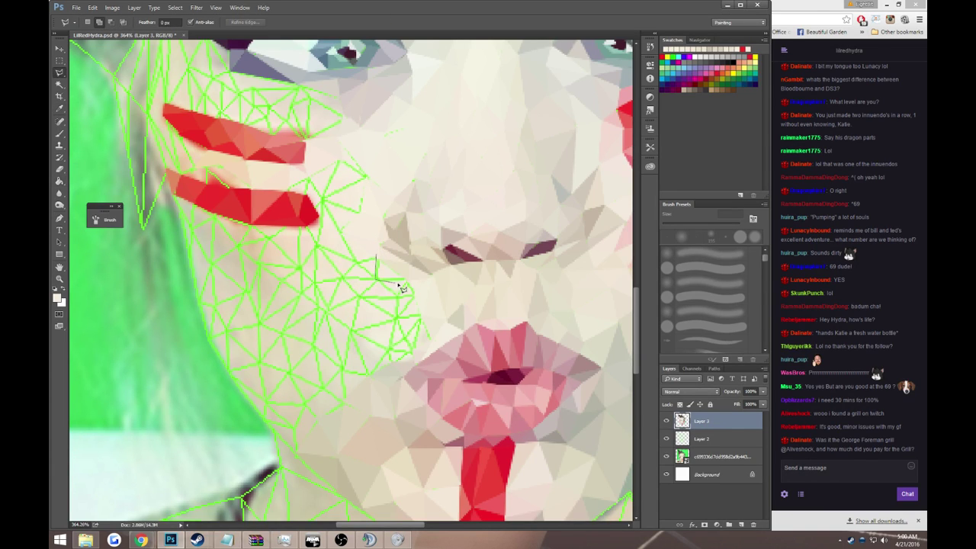
double_click(403, 279)
key(i)
click(391, 273)
key(g)
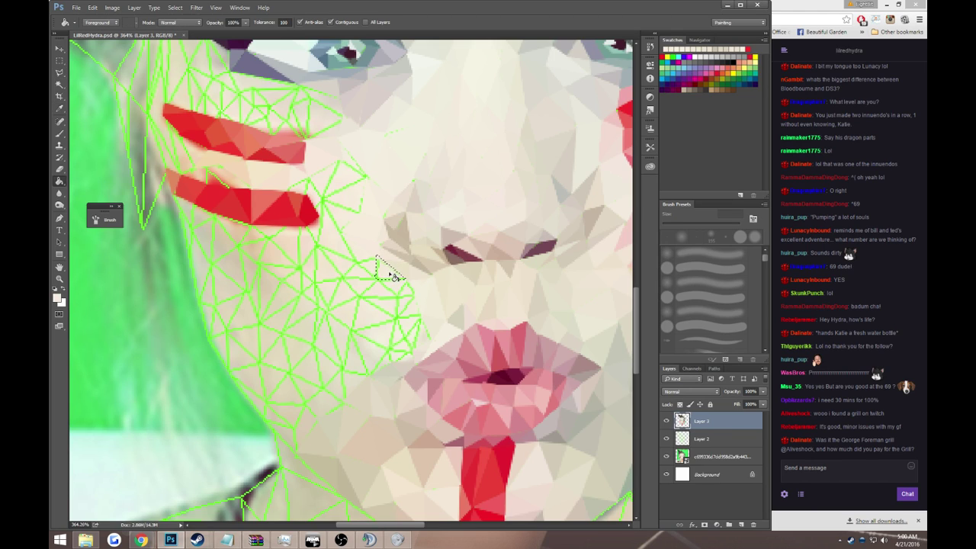
click(393, 273)
key(ctrl+d)
- Fill the neighbouring triangle above the lips with its nearby skin colour, then deselect
key(l)
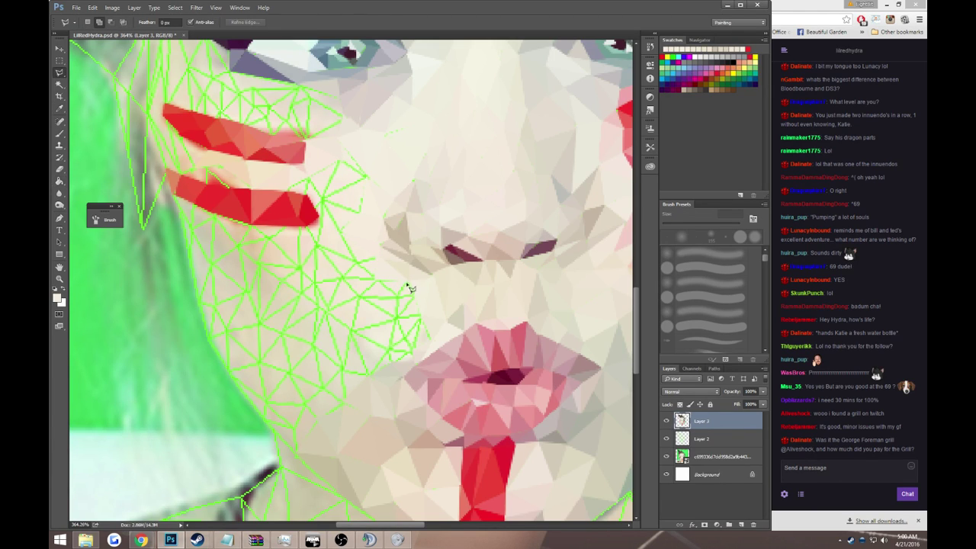
click(407, 281)
click(377, 280)
double_click(390, 291)
key(i)
click(392, 284)
key(g)
key(ctrl+d)
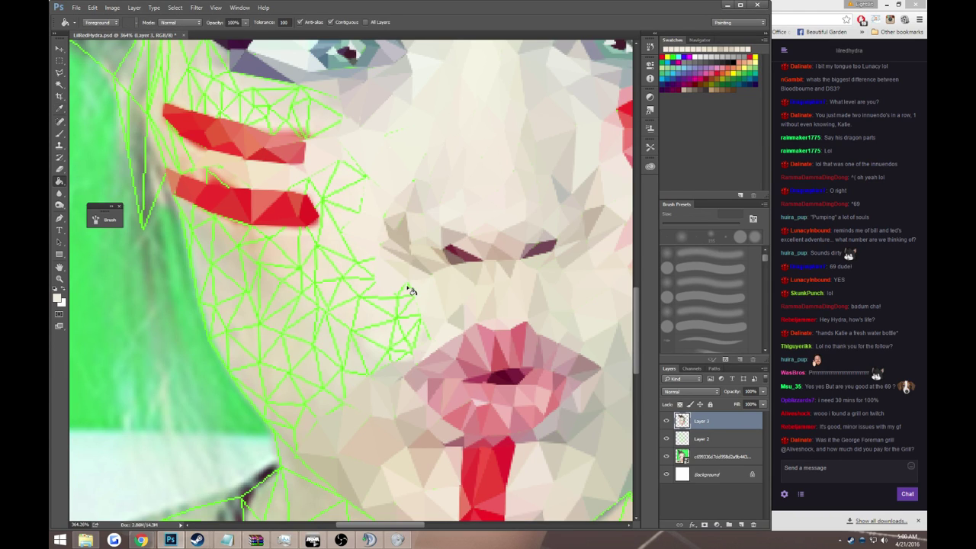
- Fill one more small triangle with a sampled skin colour, and start the next one above the lips
key(l)
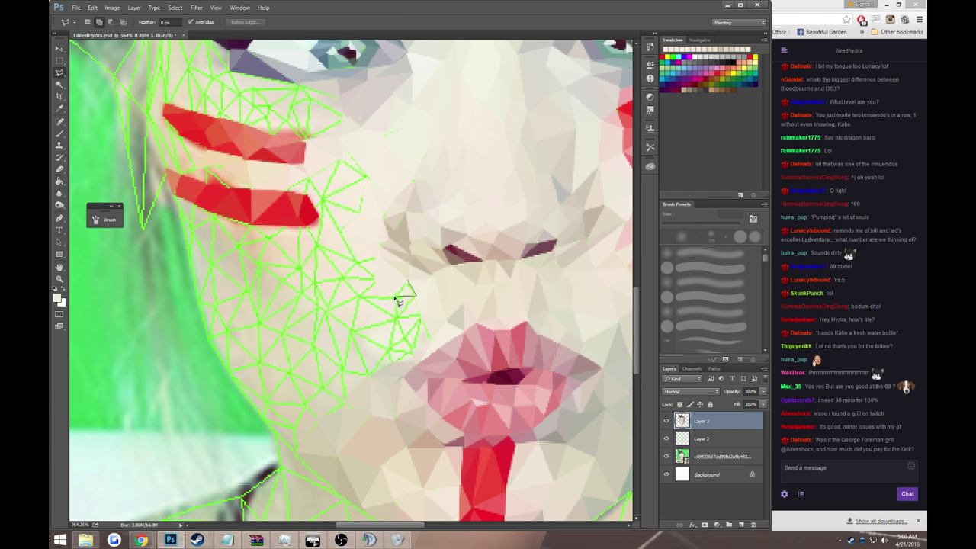
double_click(395, 297)
key(i)
click(403, 291)
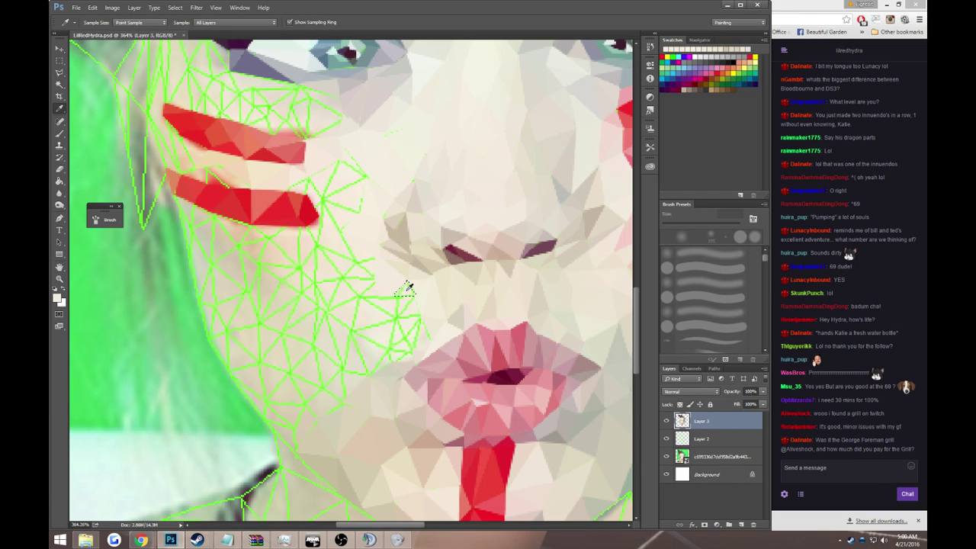
key(g)
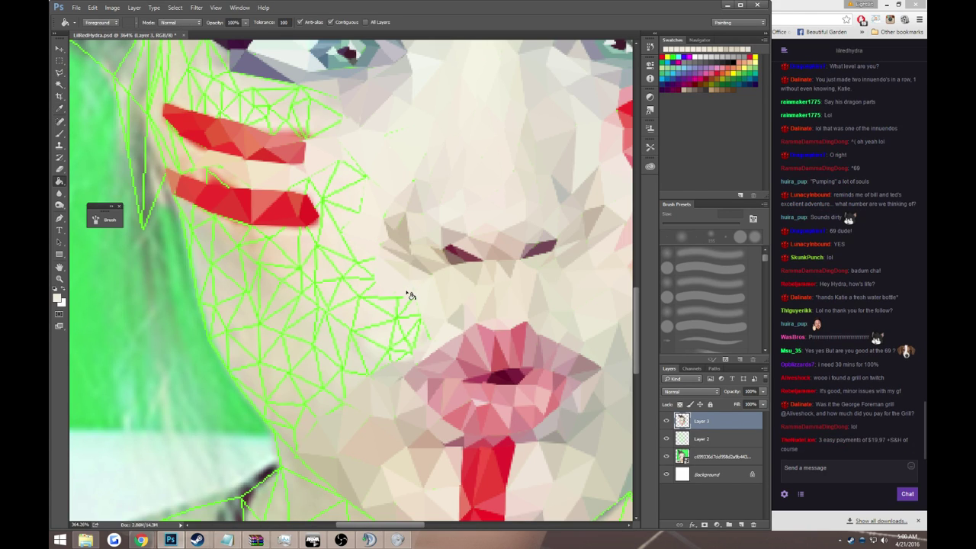
key(l)
click(416, 298)
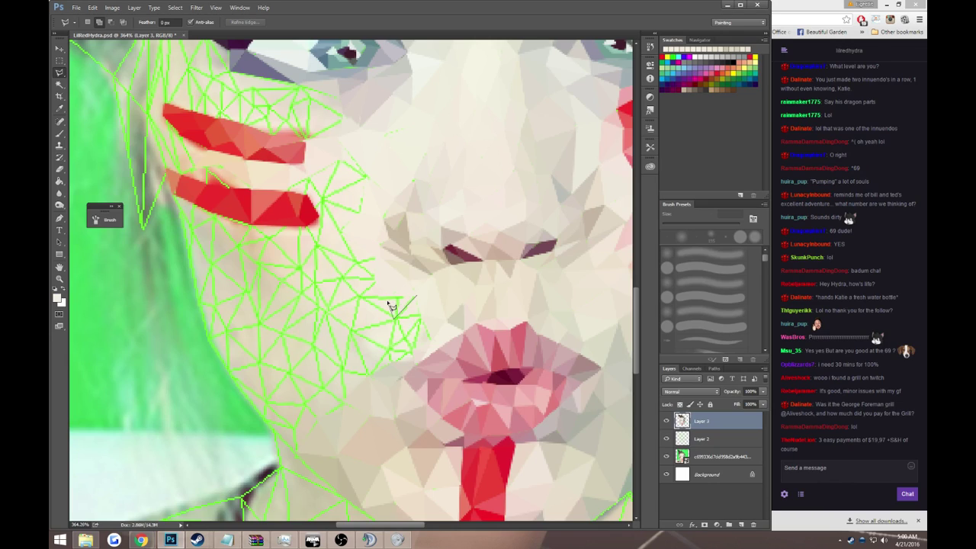
- Finish the triangle above the lips and fill it with the current skin colour
click(381, 294)
click(417, 298)
key(g)
click(404, 306)
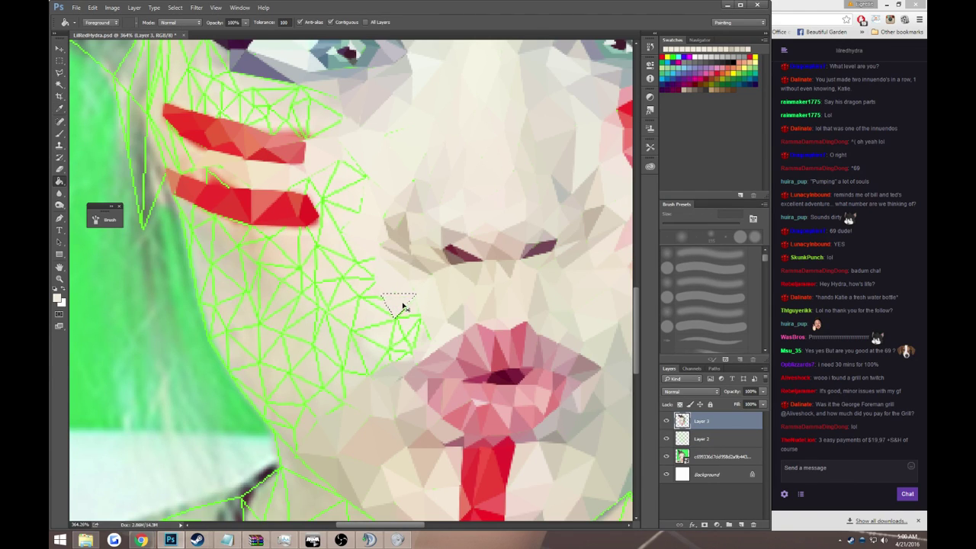
- Fill the next two triangles beside the lips with the current skin colour
key(l)
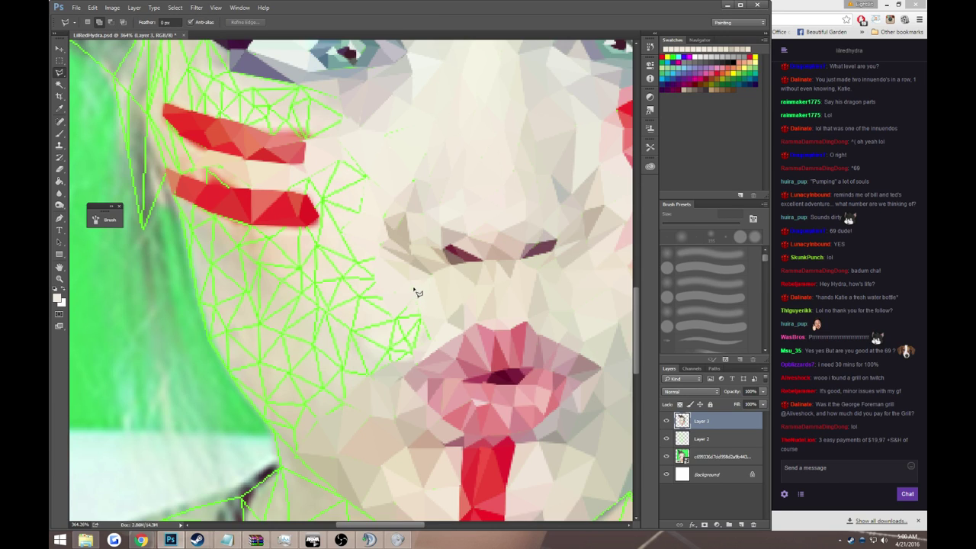
click(396, 318)
double_click(421, 315)
key(g)
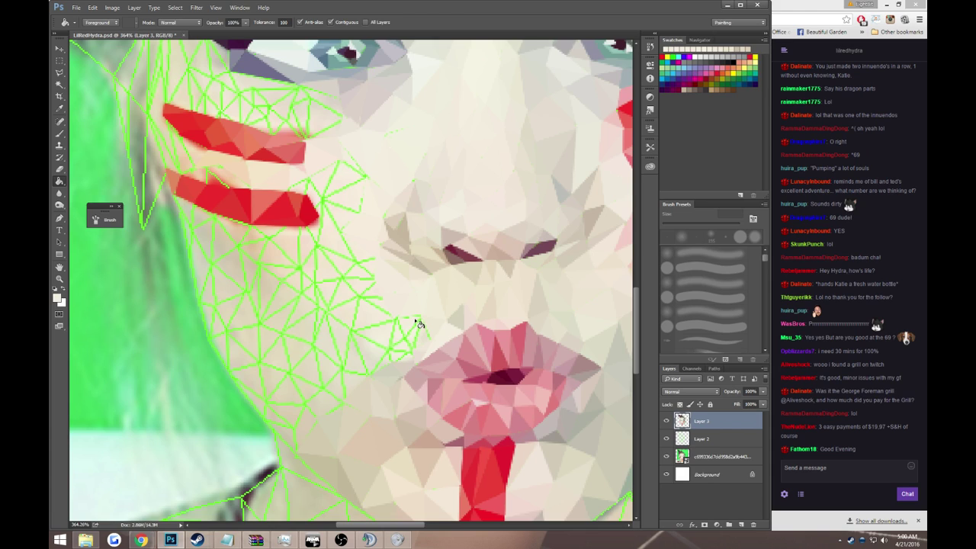
key(l)
click(395, 315)
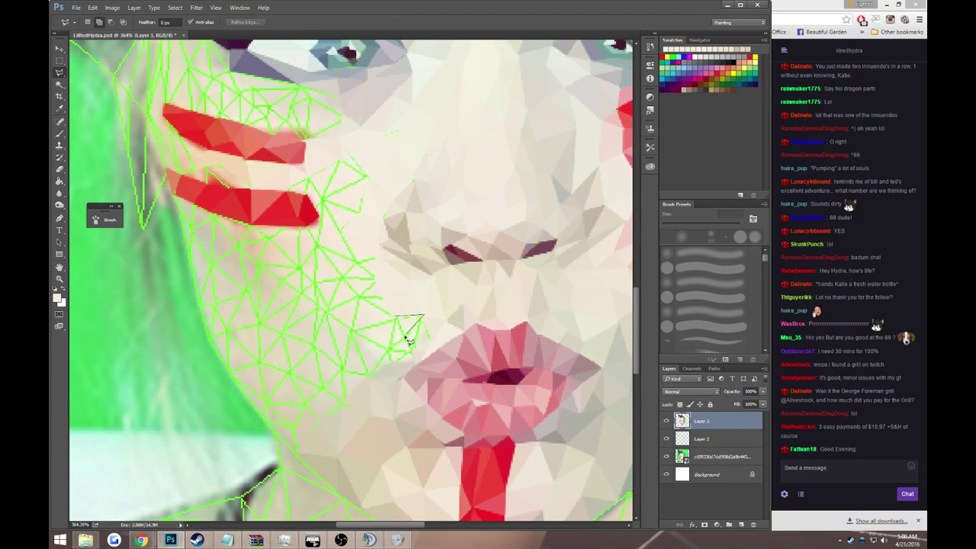
double_click(409, 343)
key(g)
click(406, 330)
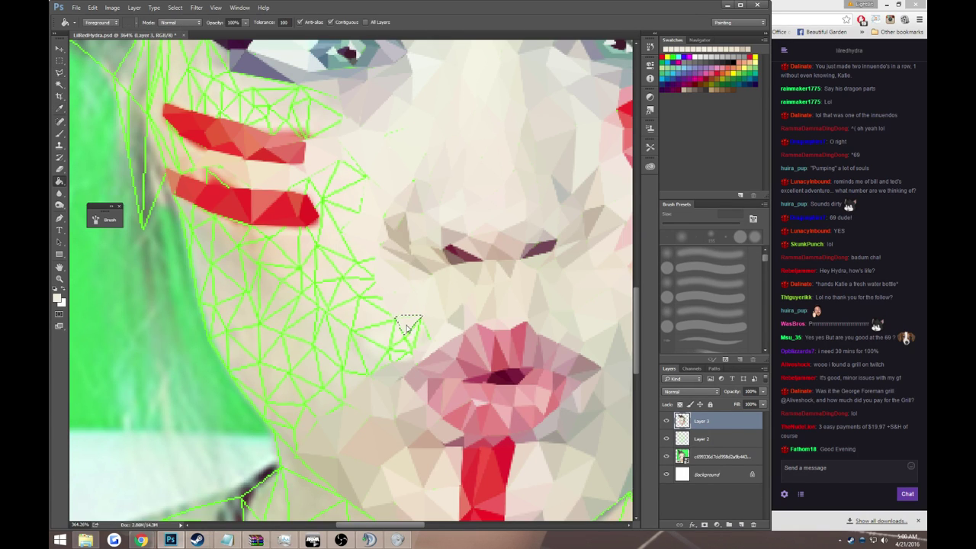
- Fill two more cheek triangles beside the lips with flat skin colour
key(l)
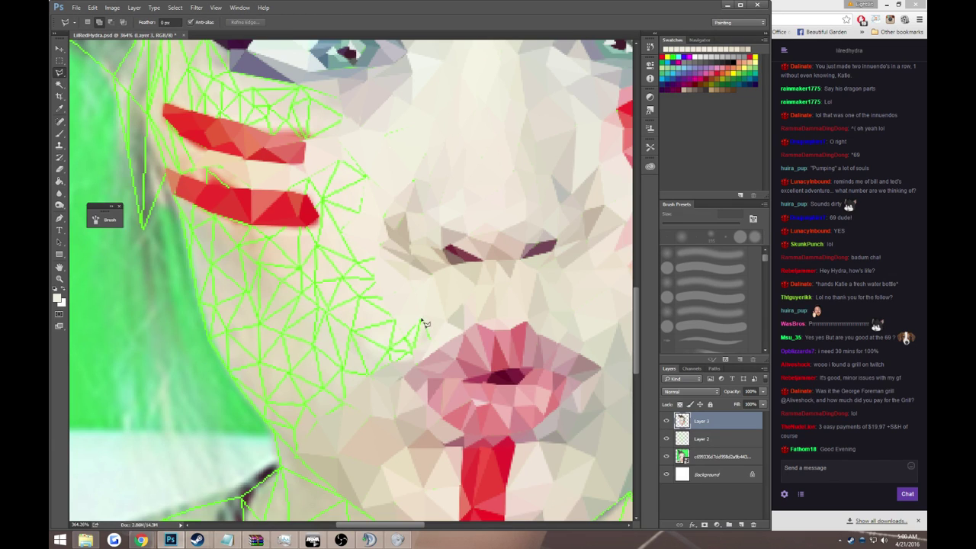
click(431, 341)
double_click(413, 347)
key(g)
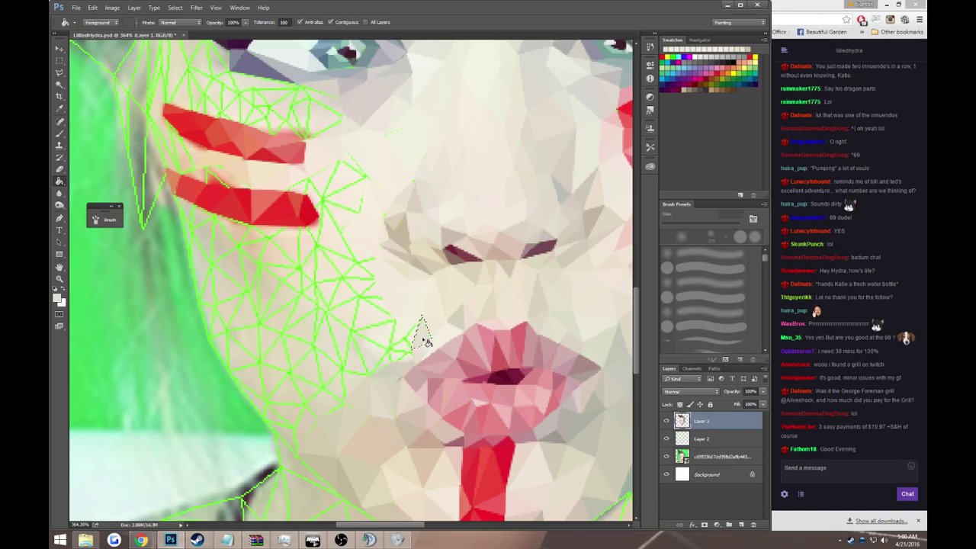
key(l)
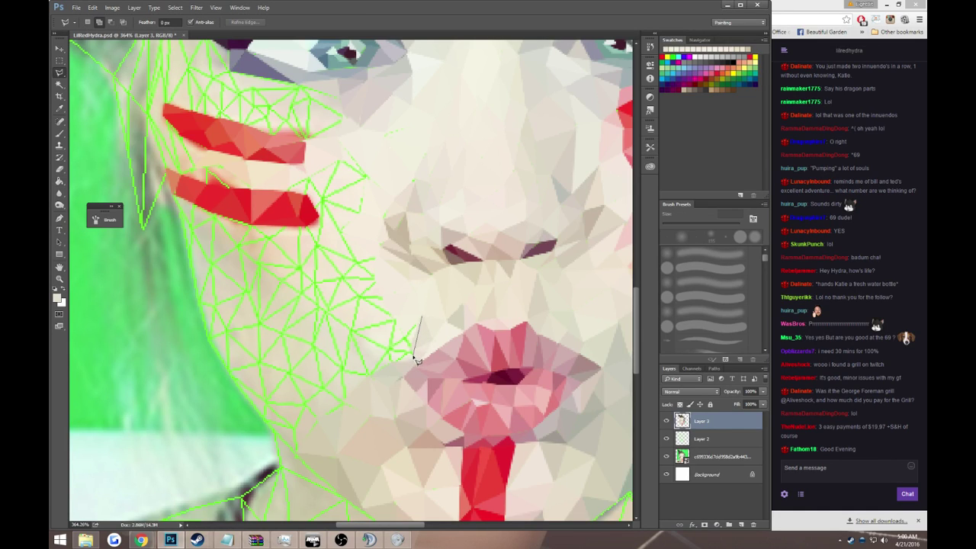
double_click(411, 336)
key(g)
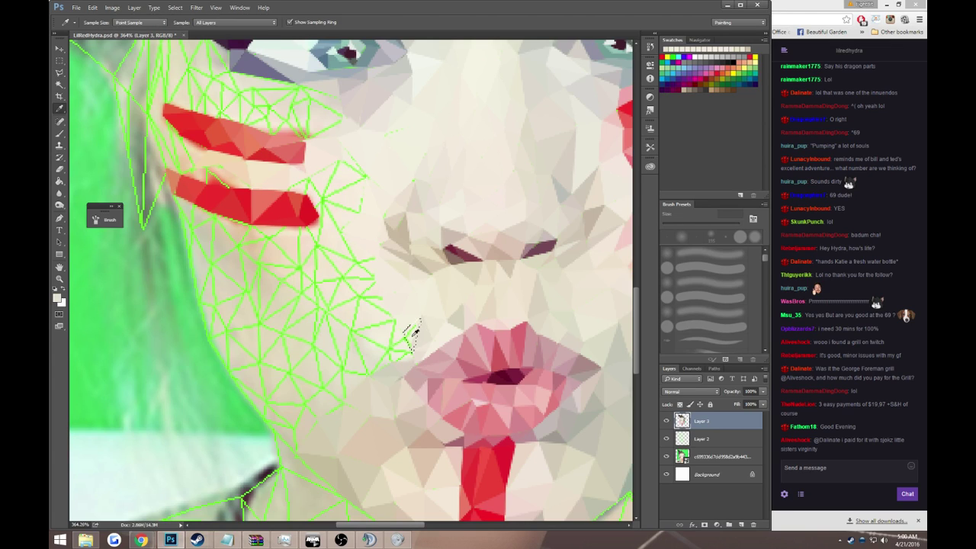
- Fill the small triangles left of the lips with pale skin, then deselect
key(l)
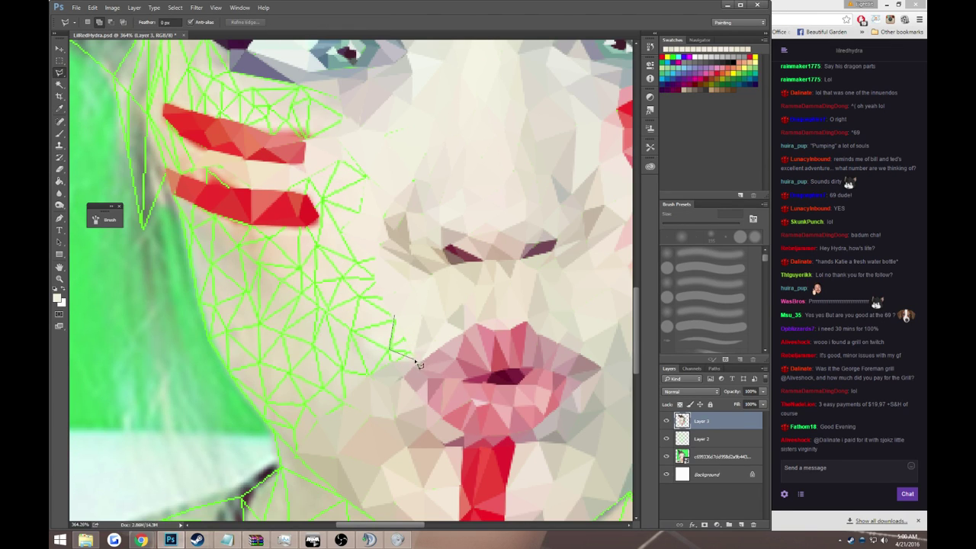
double_click(418, 364)
key(g)
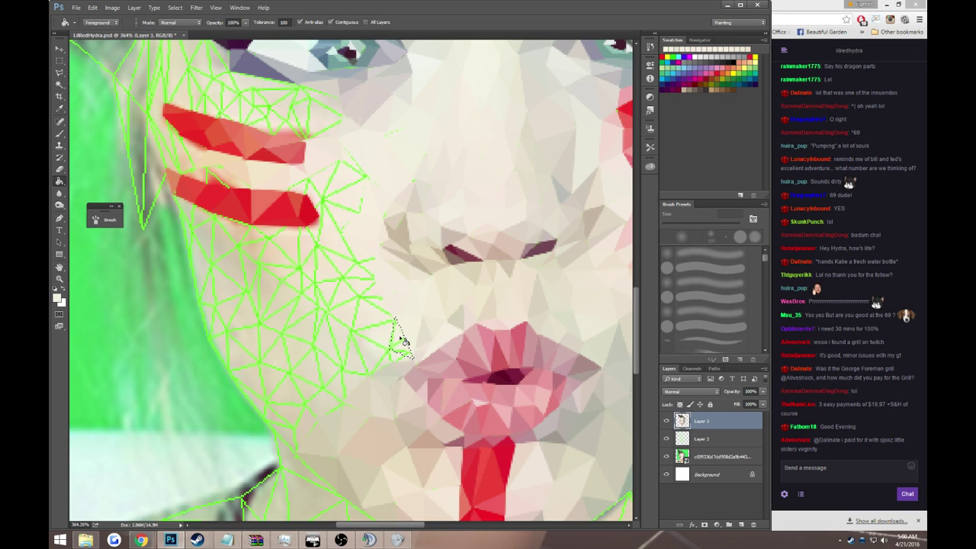
key(l)
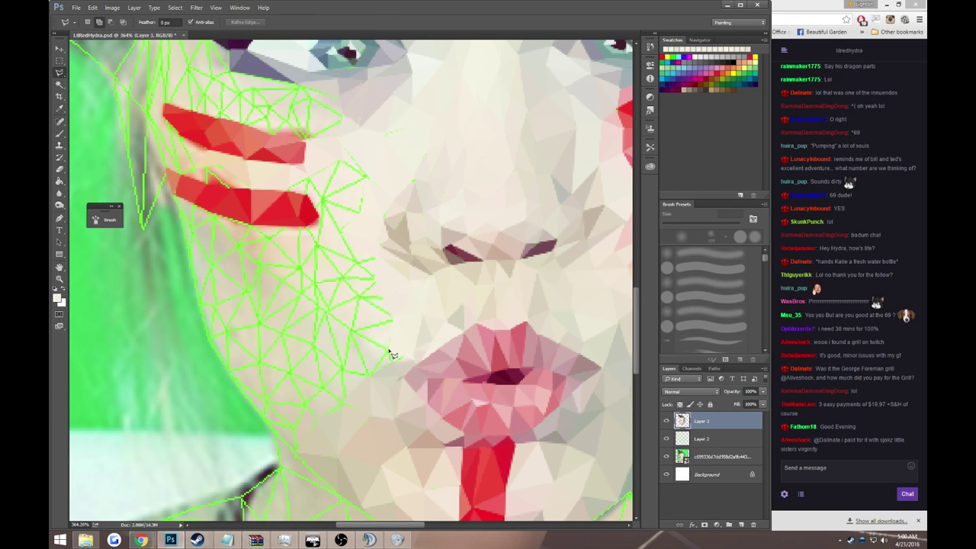
double_click(418, 364)
key(b)
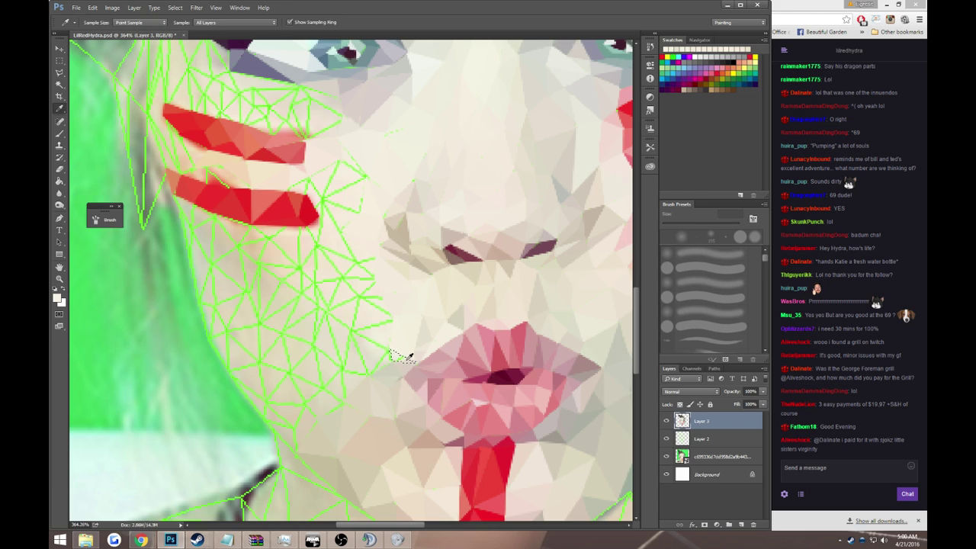
key(g)
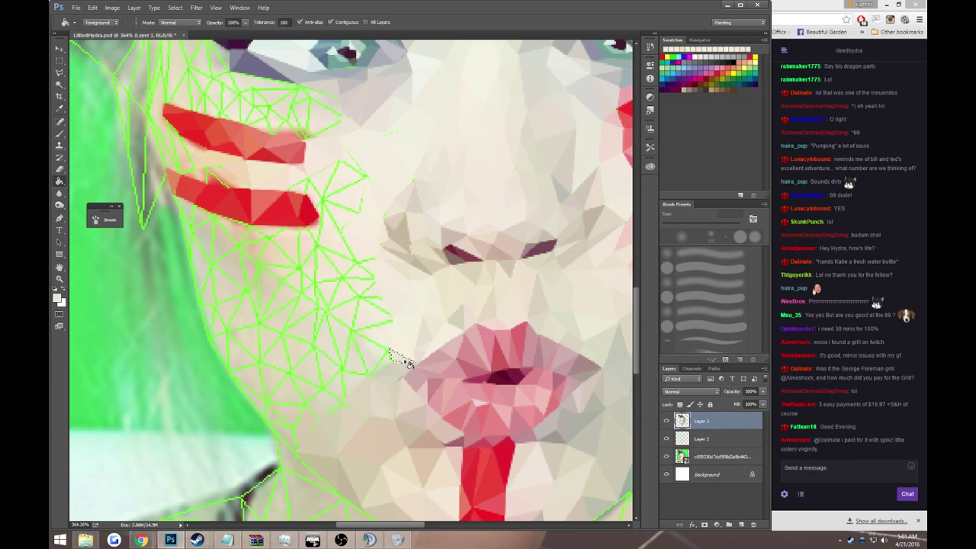
click(408, 364)
key(ctrl+d)
- Fill the next cheek triangle with flat skin colour, then deselect
key(l)
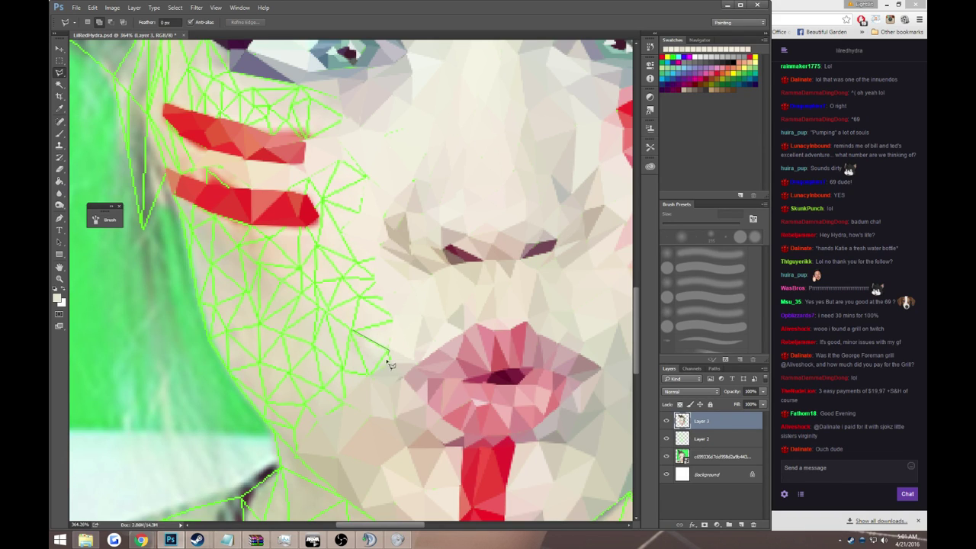
double_click(370, 375)
key(b)
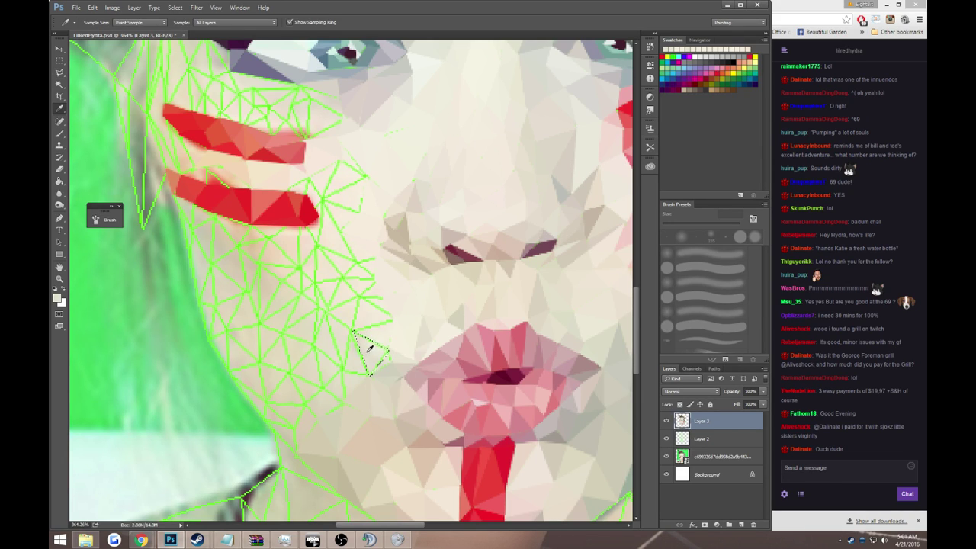
key(g)
click(372, 357)
key(ctrl+d)
- Sample a fresh skin tone and fill the next cheek triangle with it
key(l)
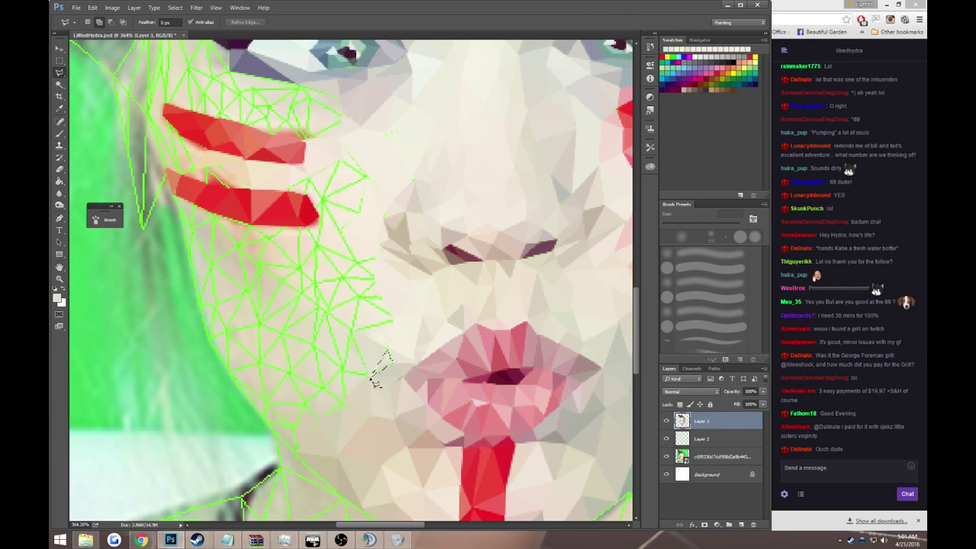
key(i)
click(386, 358)
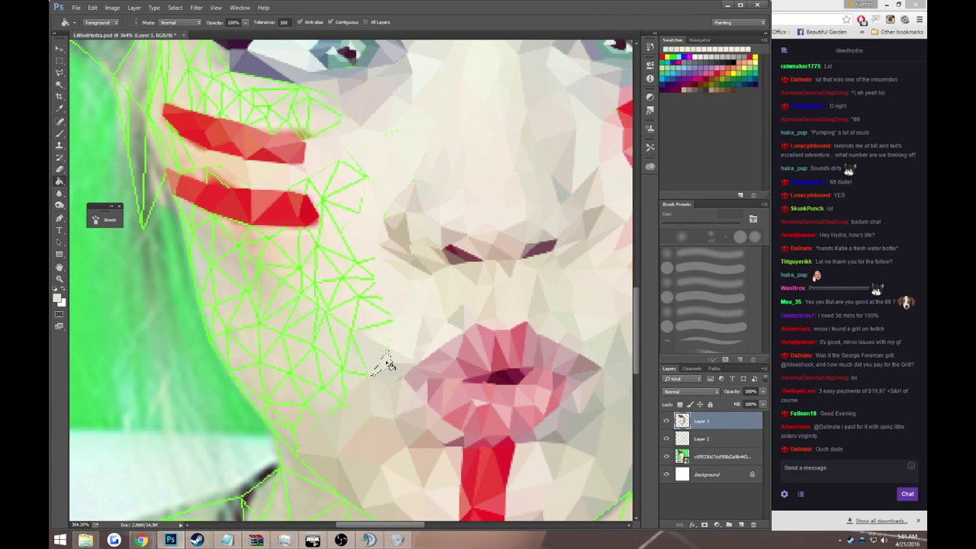
key(l)
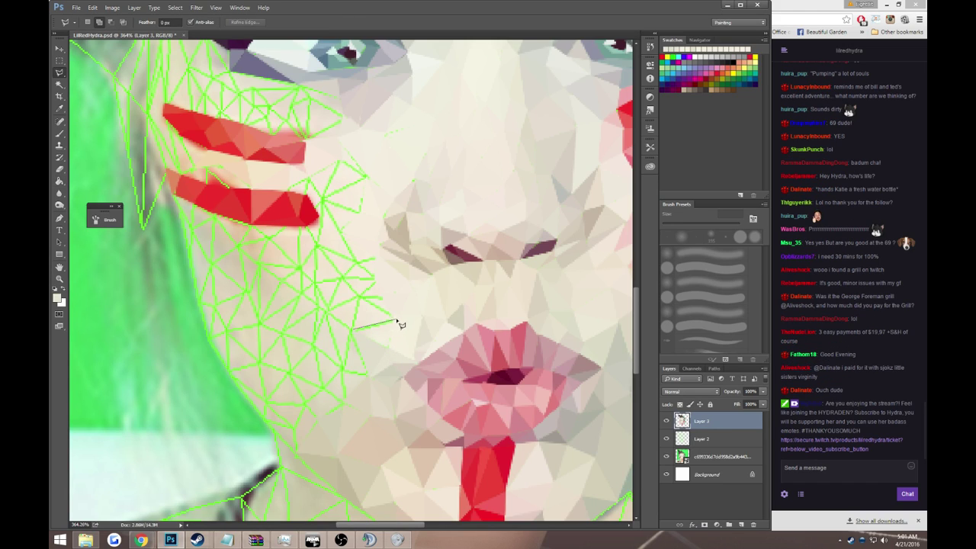
click(354, 329)
double_click(391, 347)
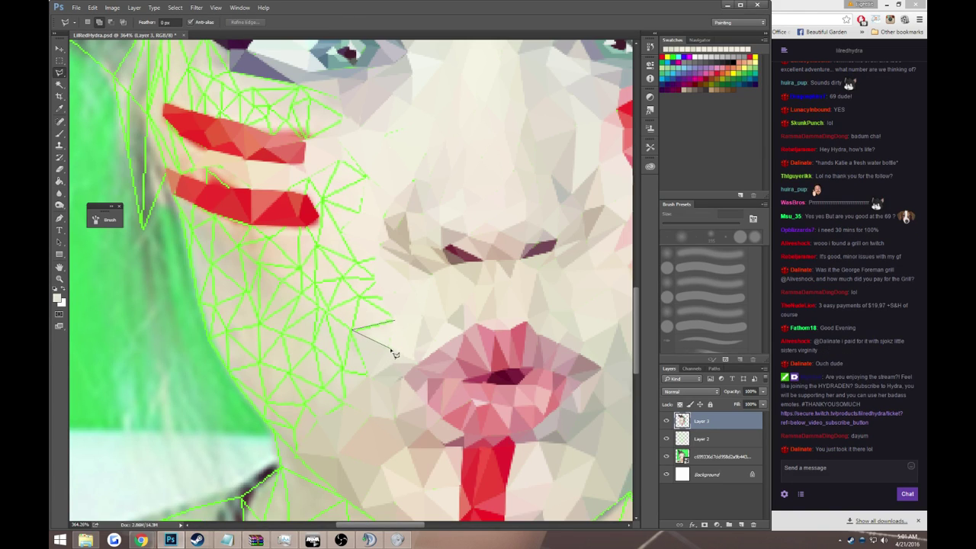
key(i)
click(389, 334)
key(g)
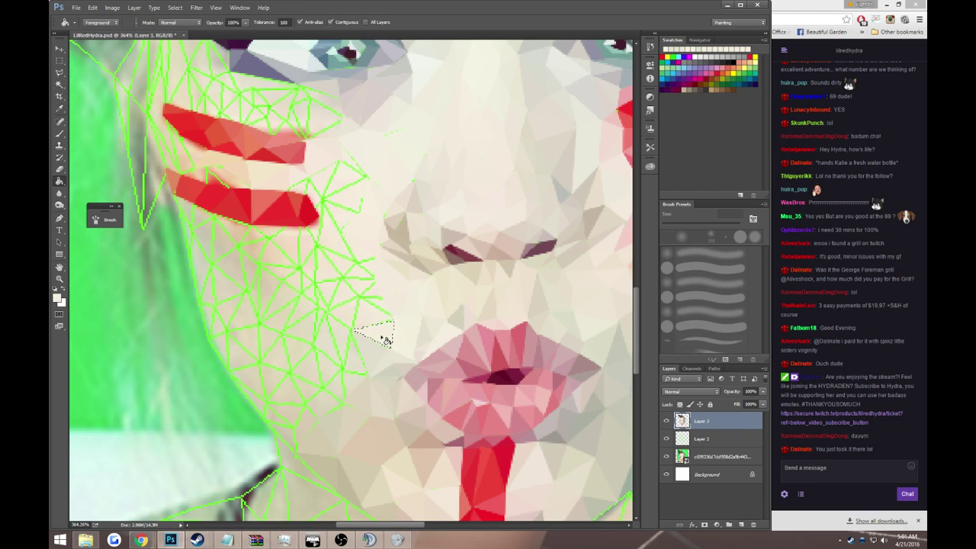
- Fill two more small cheek triangles toward the hair with sampled skin colour
key(l)
click(363, 301)
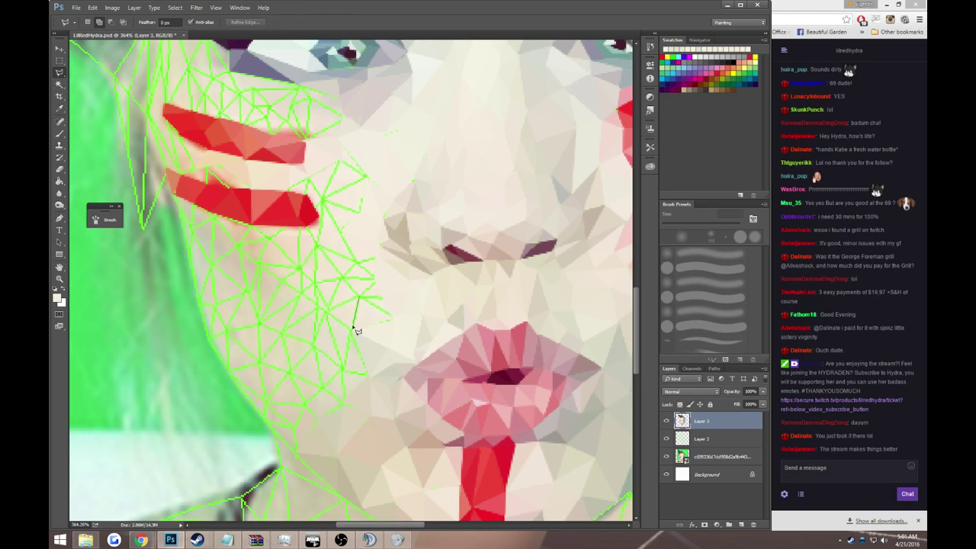
click(352, 328)
double_click(393, 320)
key(i)
key(g)
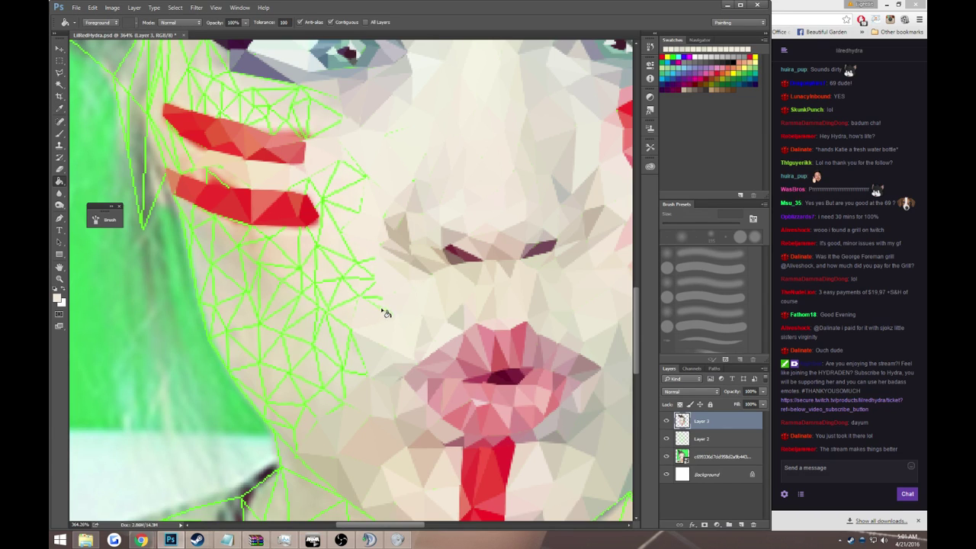
key(l)
click(363, 295)
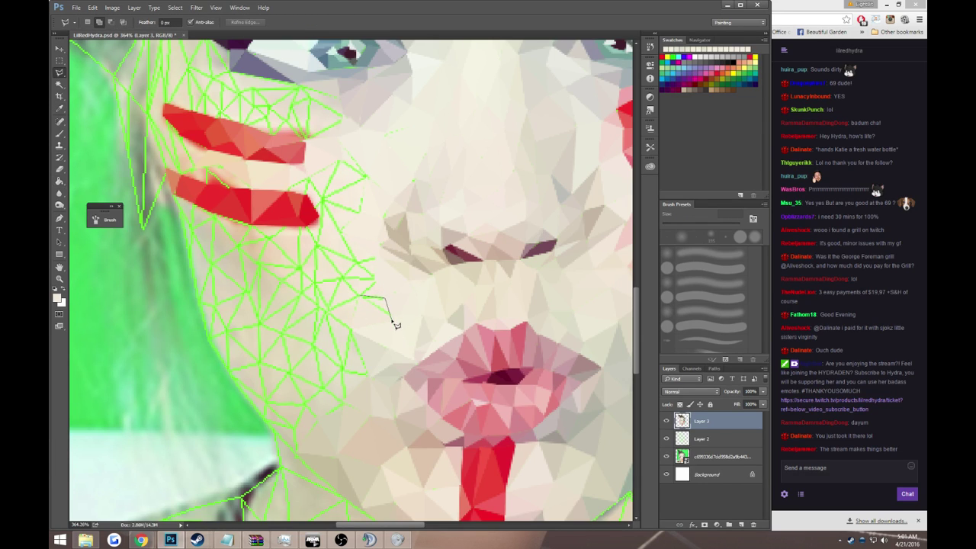
double_click(389, 316)
key(g)
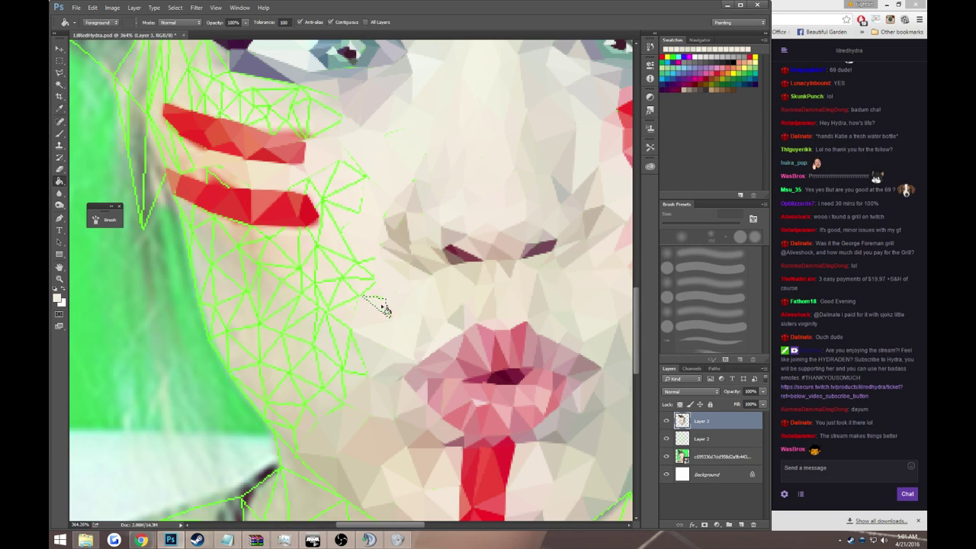
click(383, 308)
- Fill a triangle higher on the cheek with flat skin colour
scroll(386, 313, up, 2)
key(l)
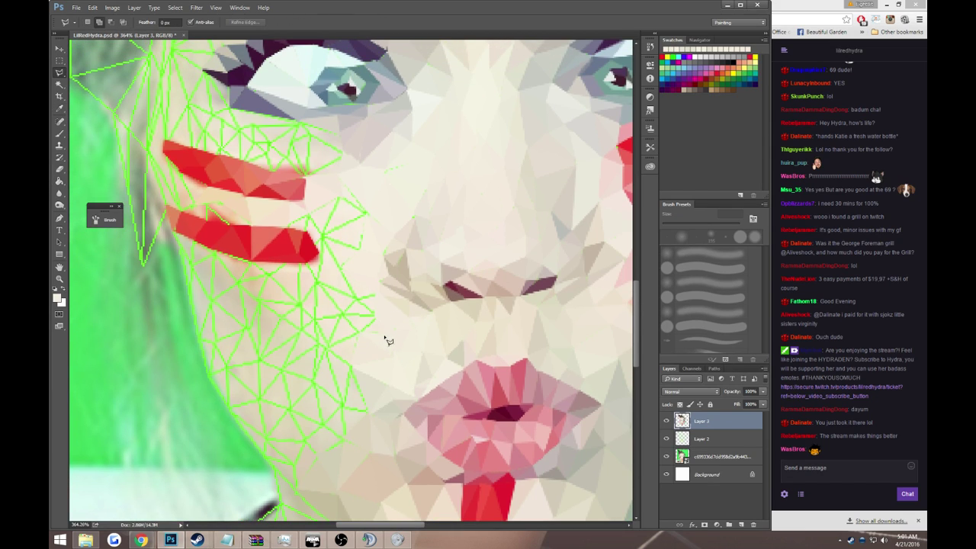
click(384, 335)
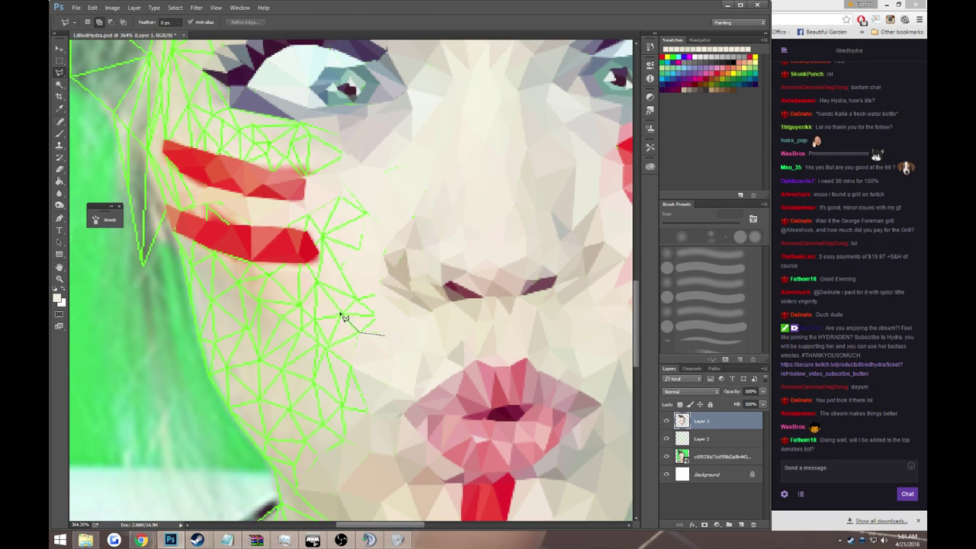
click(342, 314)
click(374, 314)
click(385, 334)
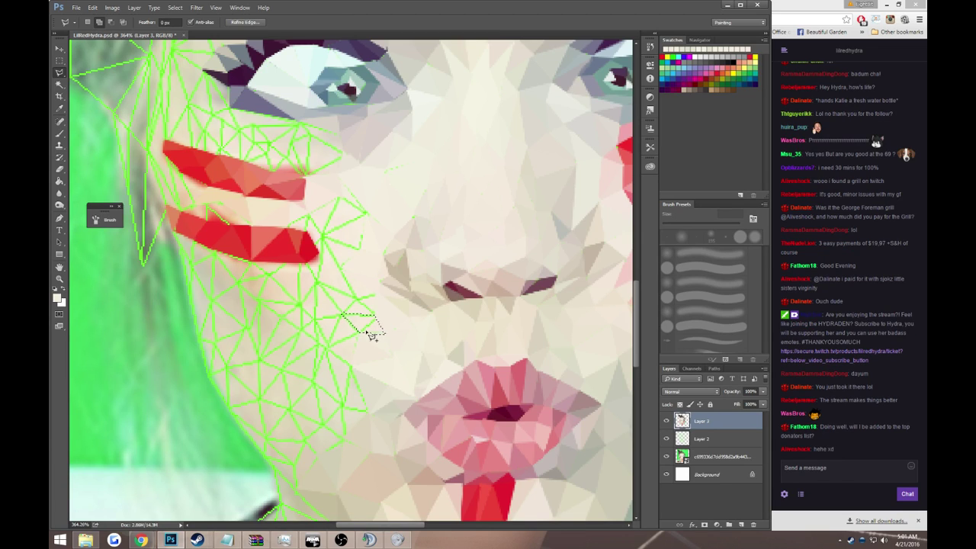
key(g)
alt+click(359, 320)
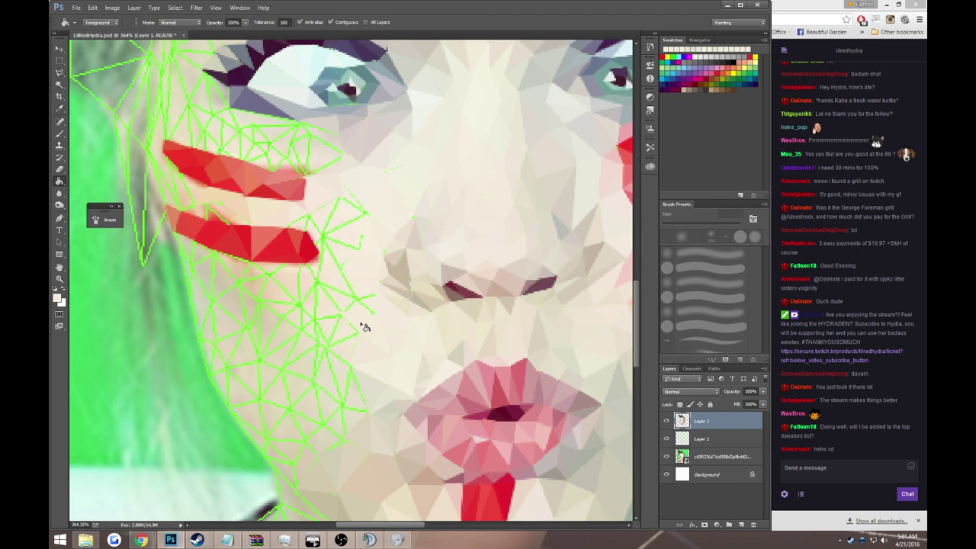
- Select the next small cheek triangle for filling
scroll(364, 326, down, 3)
key(l)
click(329, 261)
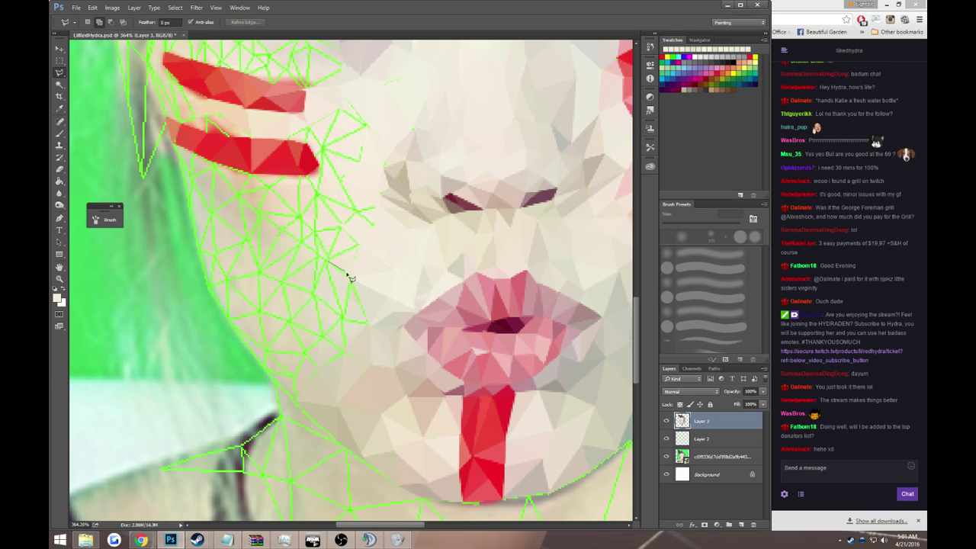
click(353, 278)
double_click(357, 247)
key(g)
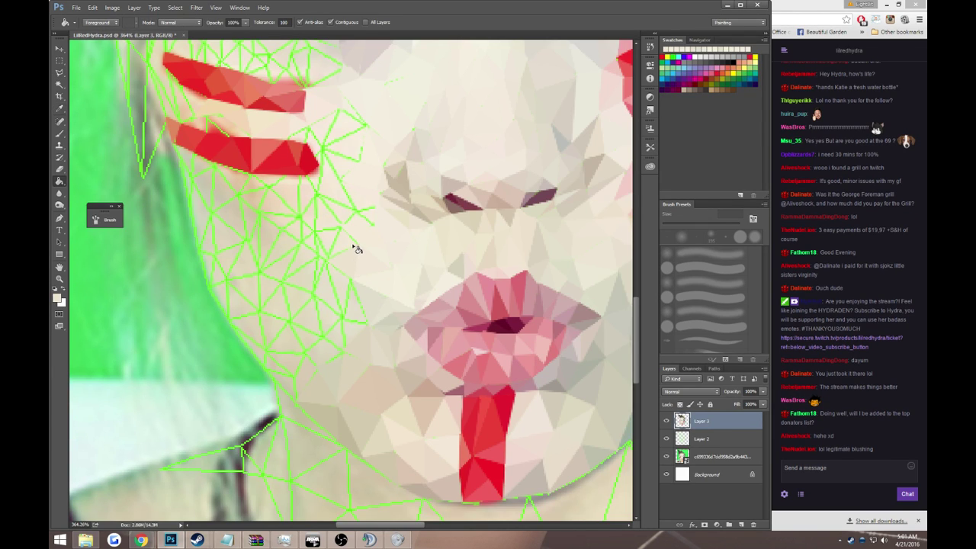
- Fill a small triangle beside the nose with skin colour
key(l)
click(340, 227)
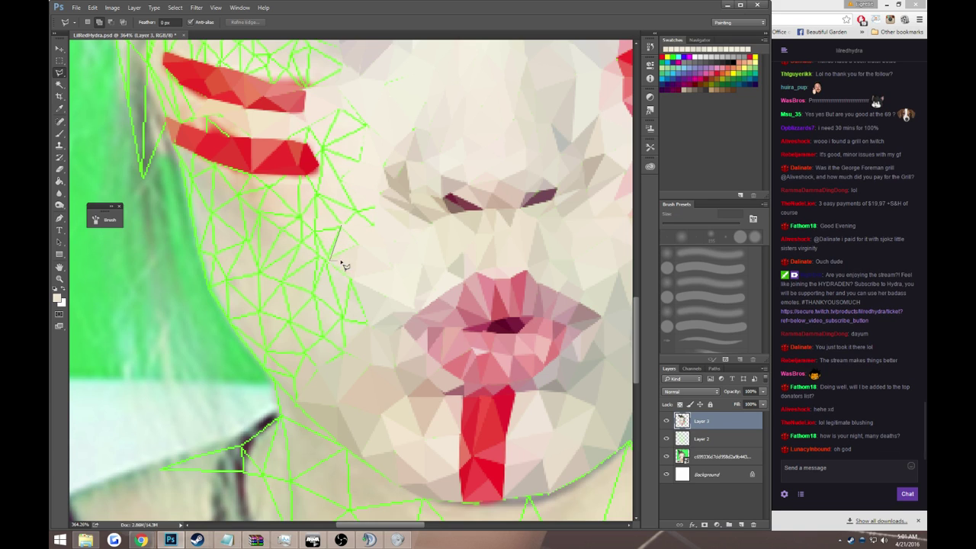
click(329, 259)
click(357, 246)
click(340, 227)
key(g)
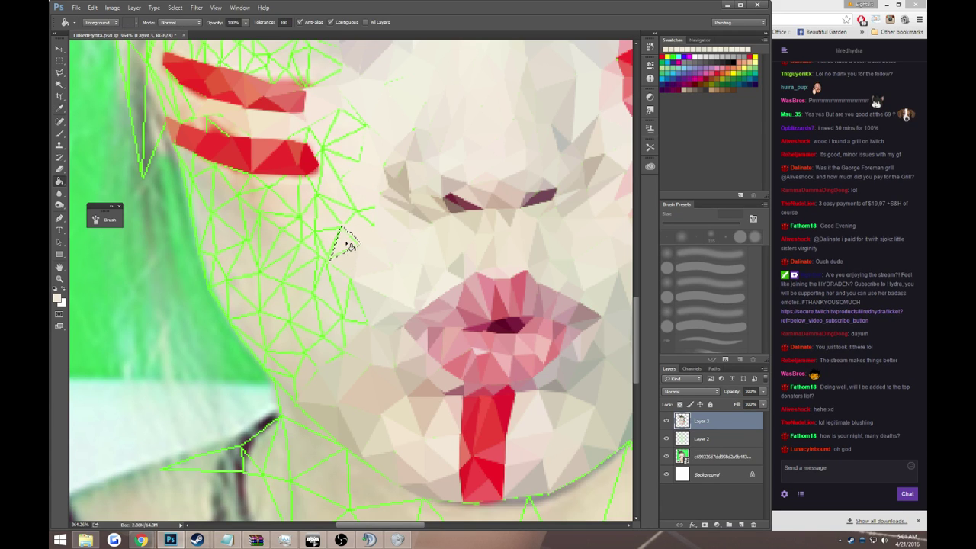
click(349, 247)
scroll(349, 251, down, 2)
- Select two lower-cheek triangles left of the lips for skin fills
key(l)
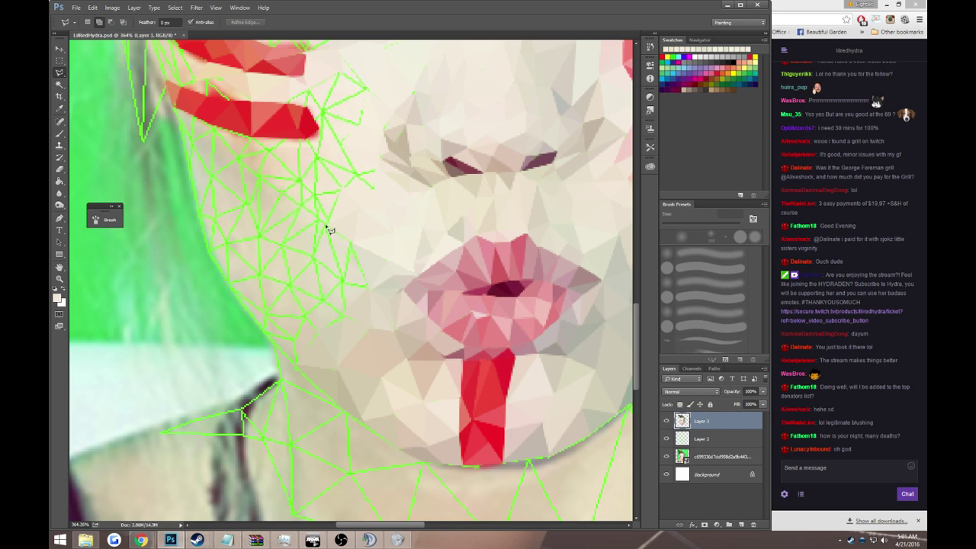
click(343, 280)
double_click(353, 246)
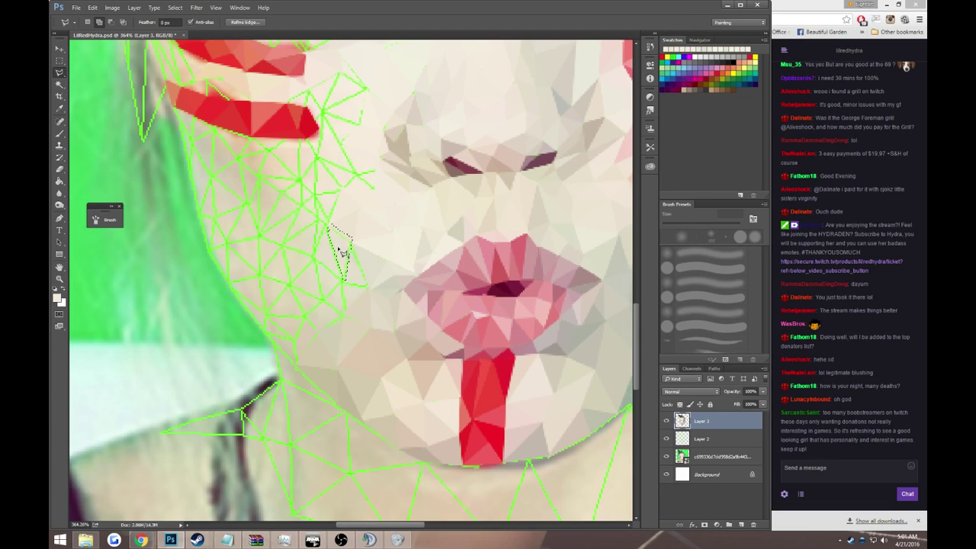
key(g)
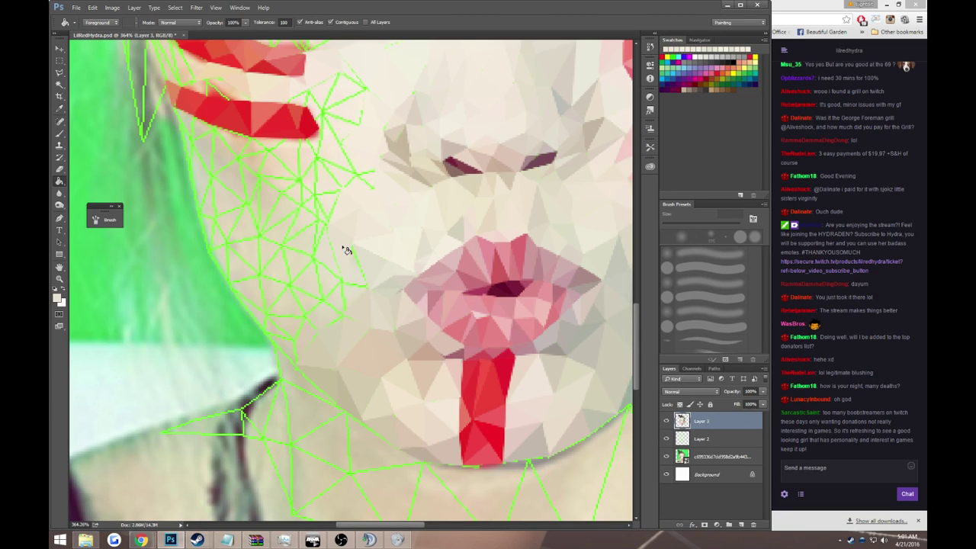
key(l)
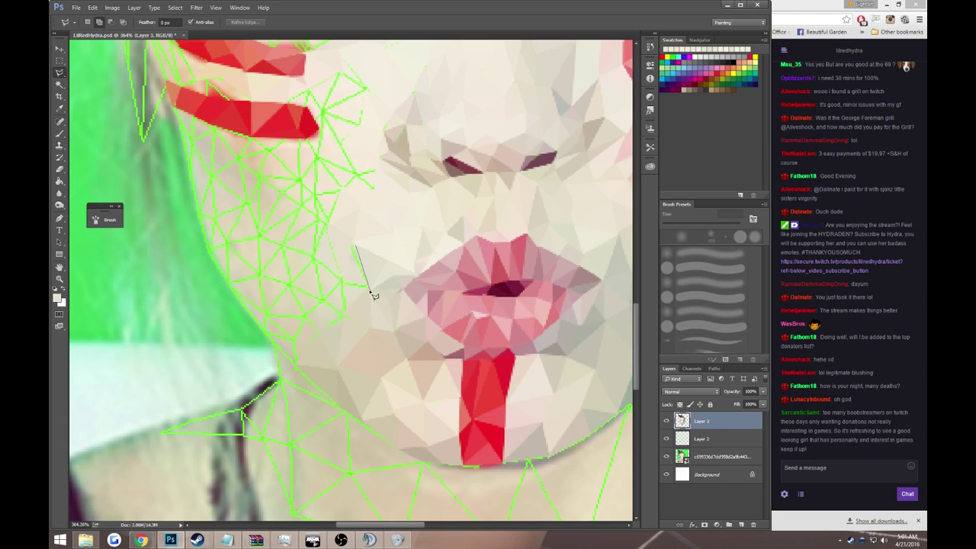
click(369, 288)
double_click(343, 283)
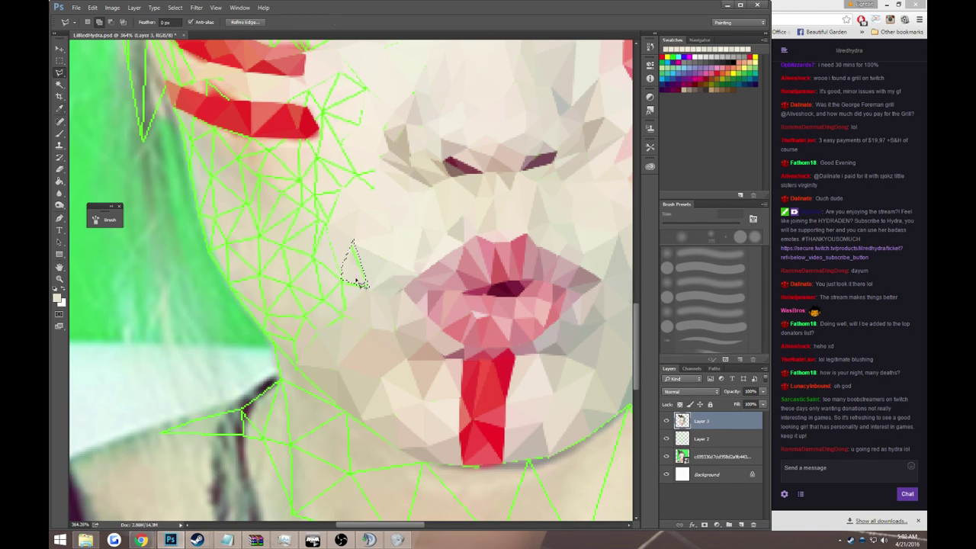
key(g)
- Fill a cheek triangle with skin colour and outline the next small one
scroll(355, 272, down, 2)
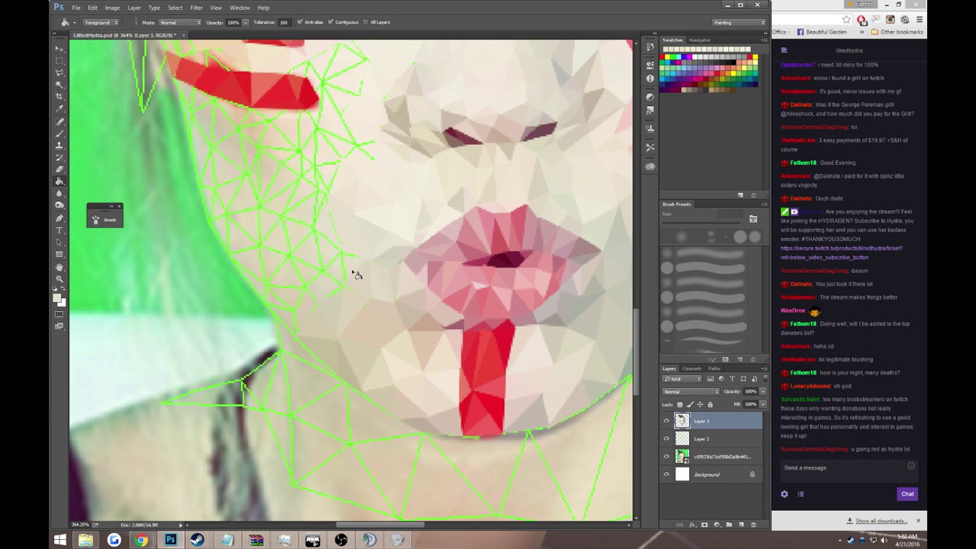
key(l)
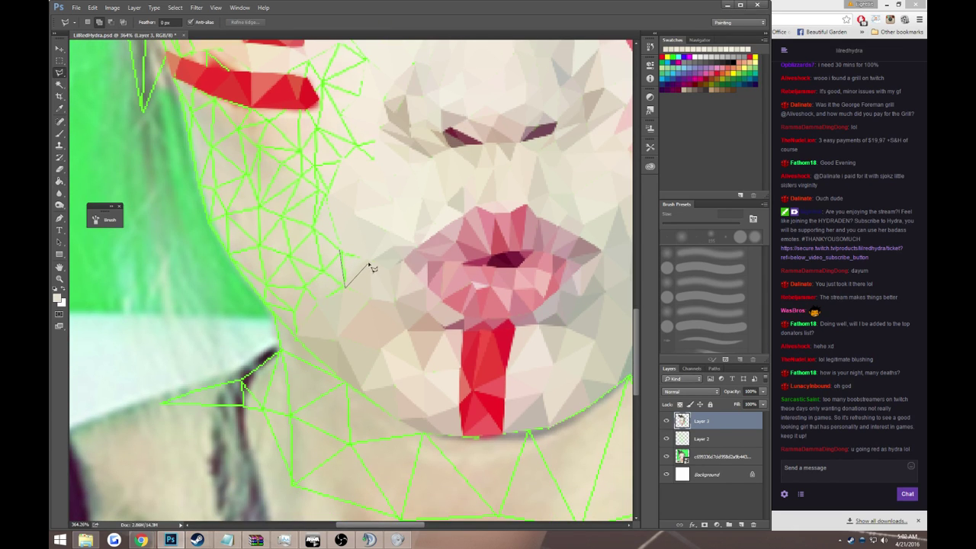
double_click(369, 265)
key(g)
click(353, 261)
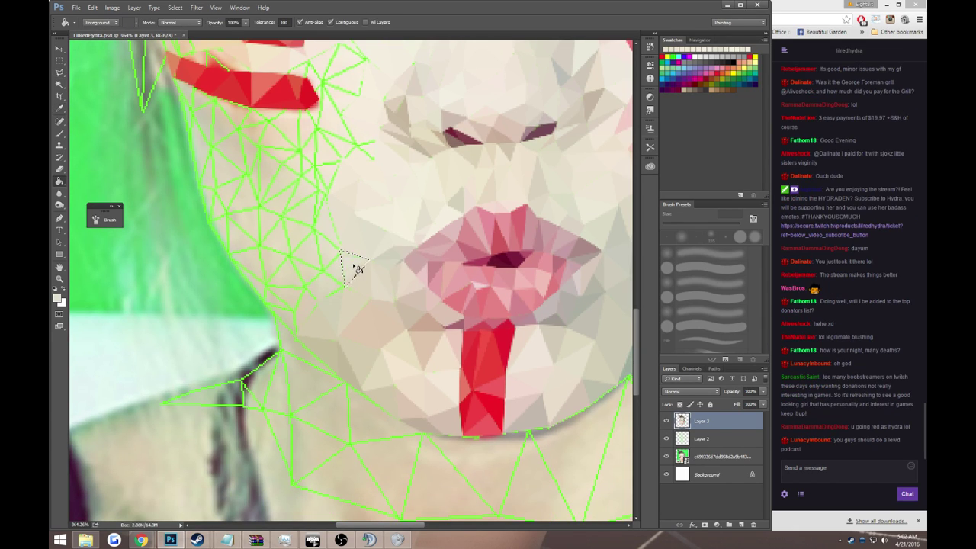
key(l)
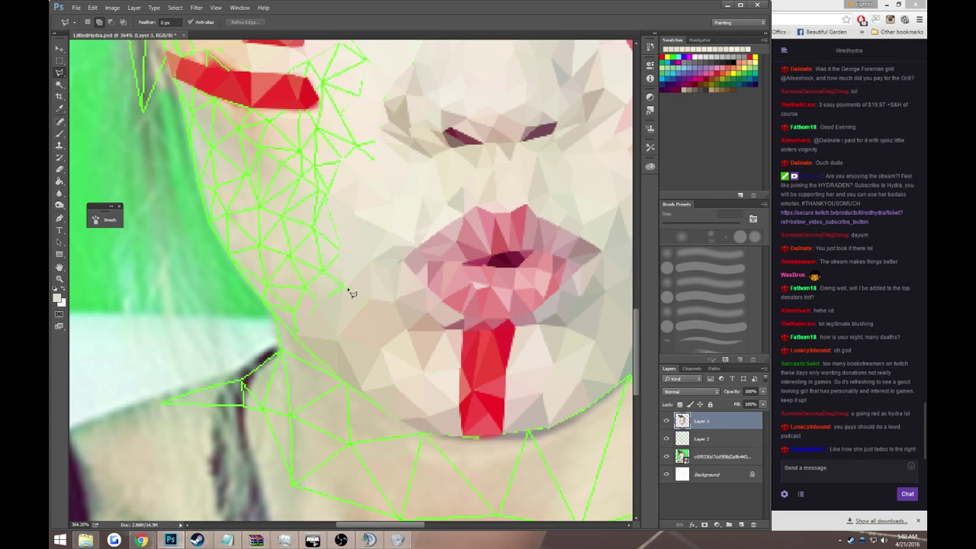
click(349, 289)
double_click(369, 283)
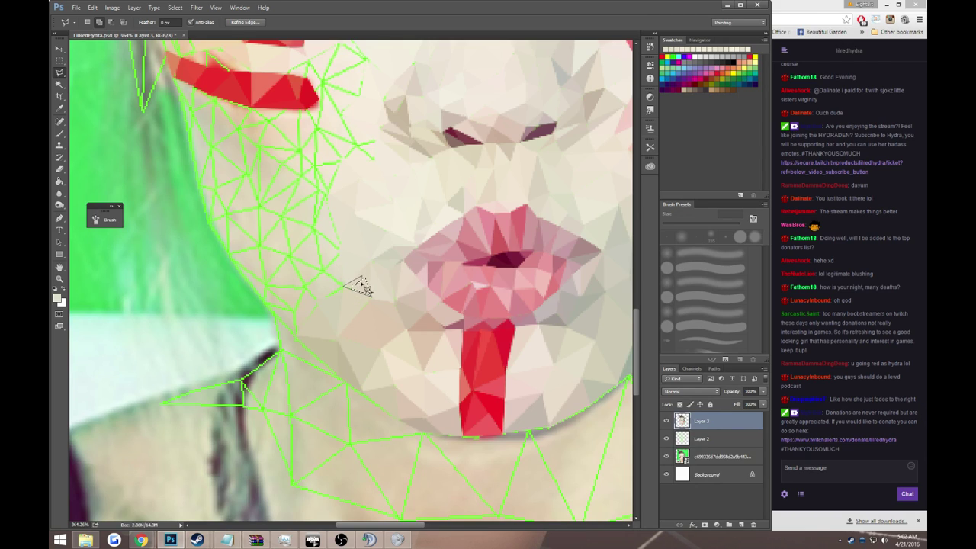
- Sample skin and fill a lower-cheek triangle, then deselect
key(i)
click(359, 286)
key(g)
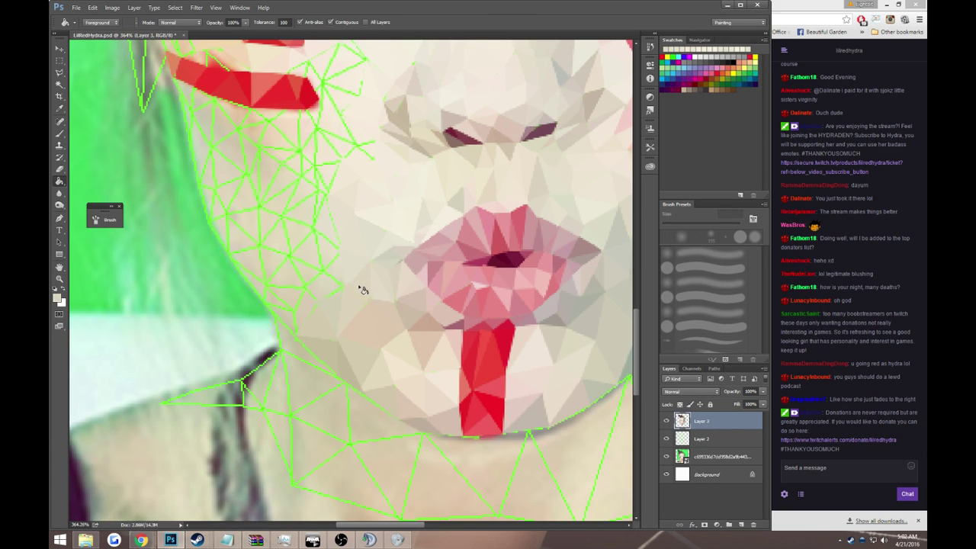
key(l)
click(345, 286)
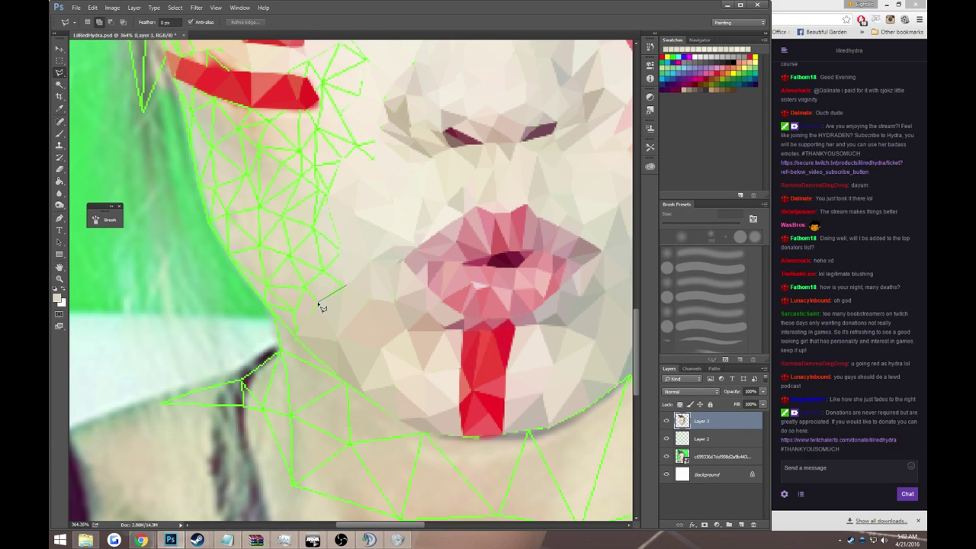
click(305, 288)
click(340, 284)
key(g)
click(327, 291)
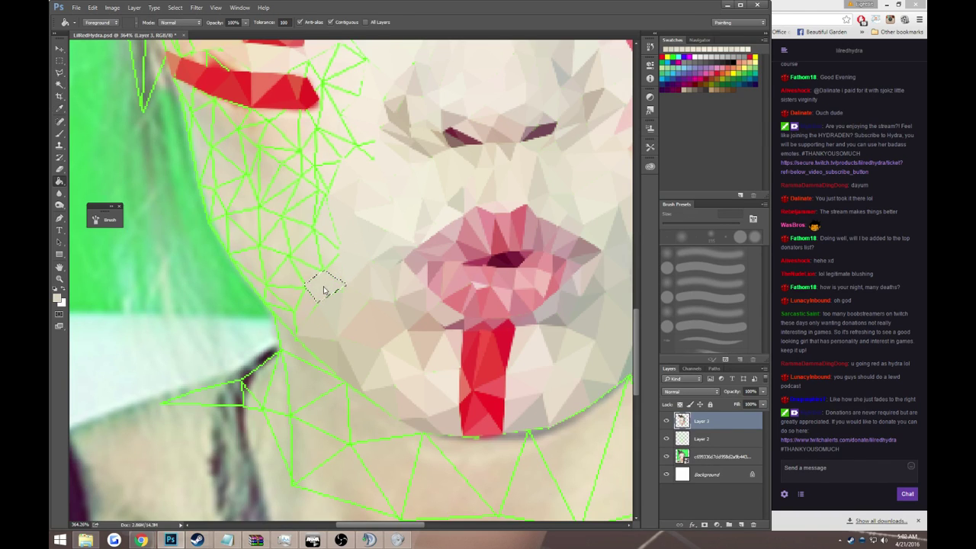
key(ctrl+d)
- Fill a cheek triangle toward the hair with sampled skin colour
key(l)
click(341, 249)
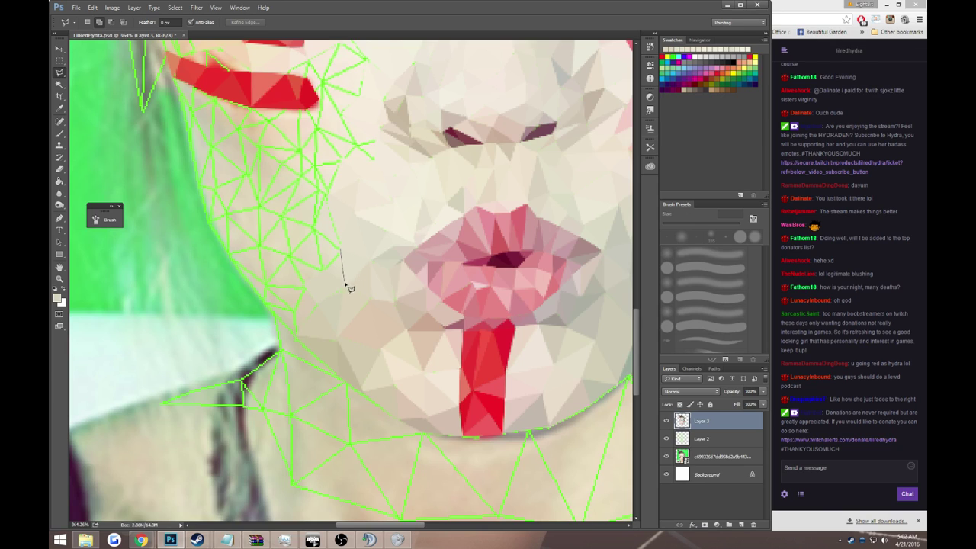
key(Escape)
key(g)
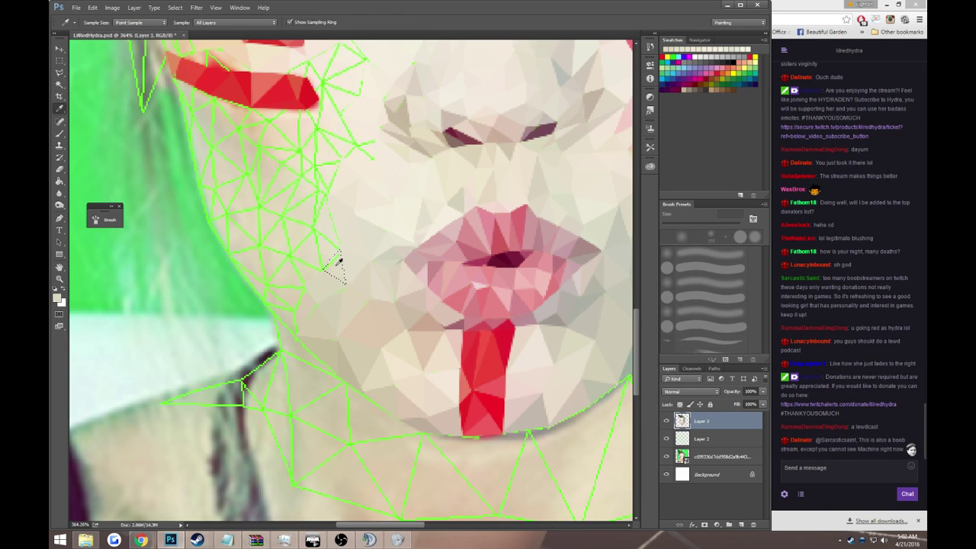
key(l)
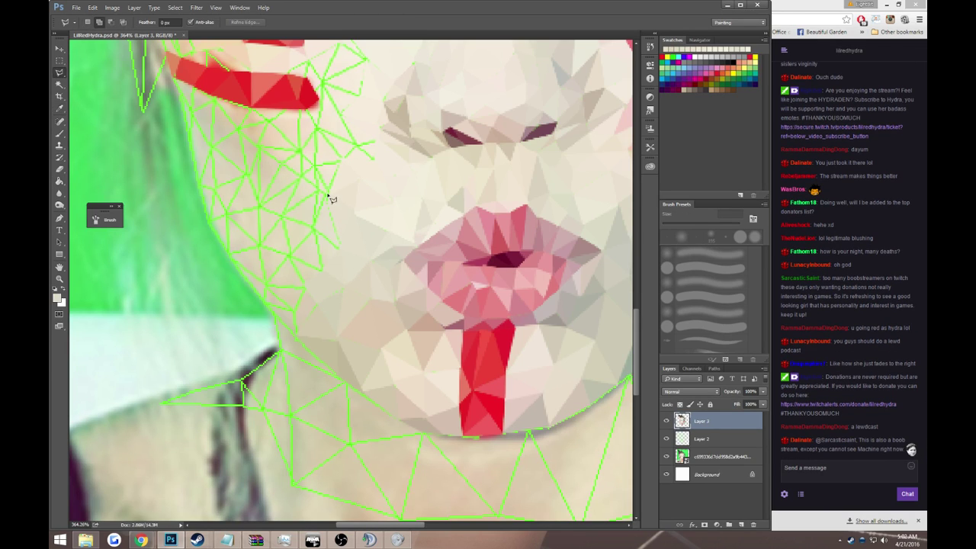
click(326, 194)
click(313, 227)
click(340, 249)
click(326, 196)
key(i)
click(325, 207)
key(alt+BackSpace)
key(ctrl+d)
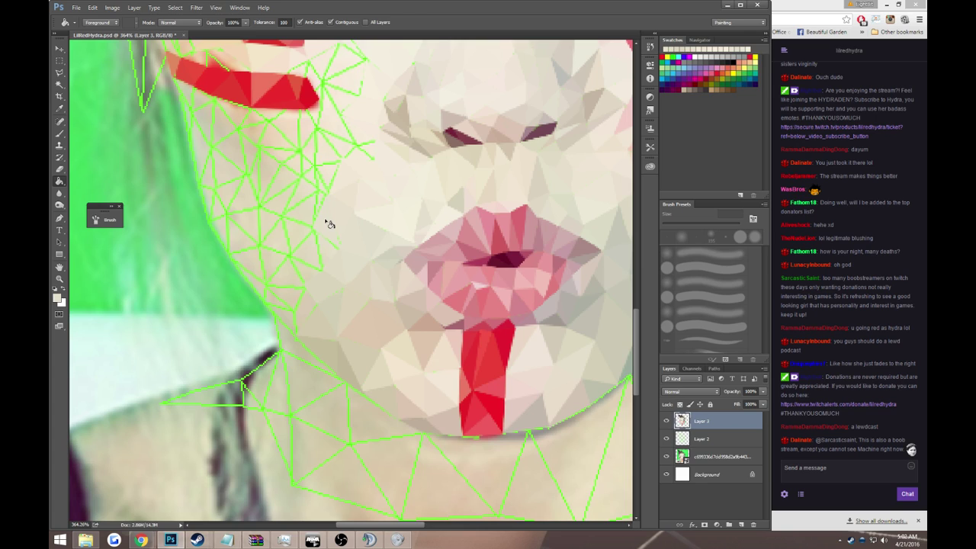
- Fill the adjoining cheek triangle below it with skin colour
key(l)
click(313, 229)
click(339, 247)
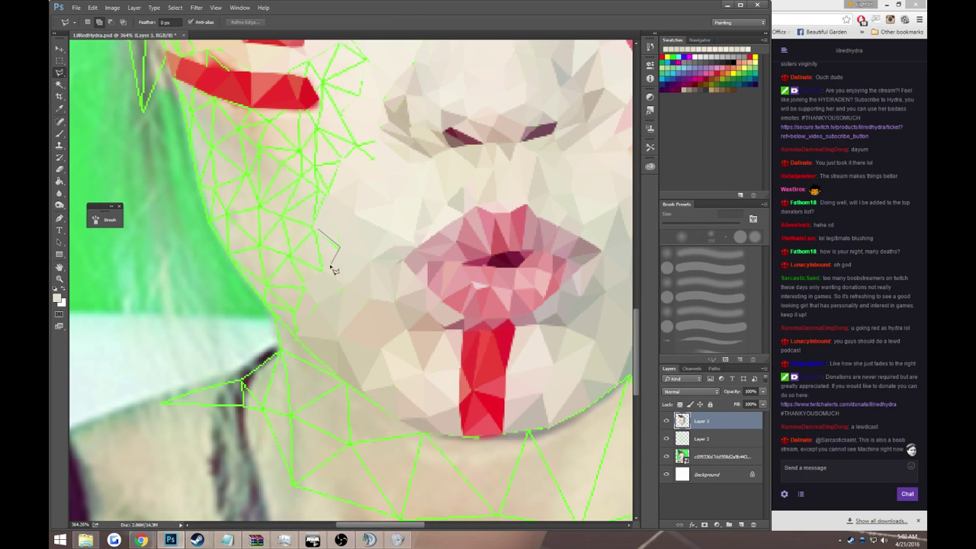
click(322, 269)
click(312, 229)
key(i)
click(326, 244)
key(g)
key(ctrl+d)
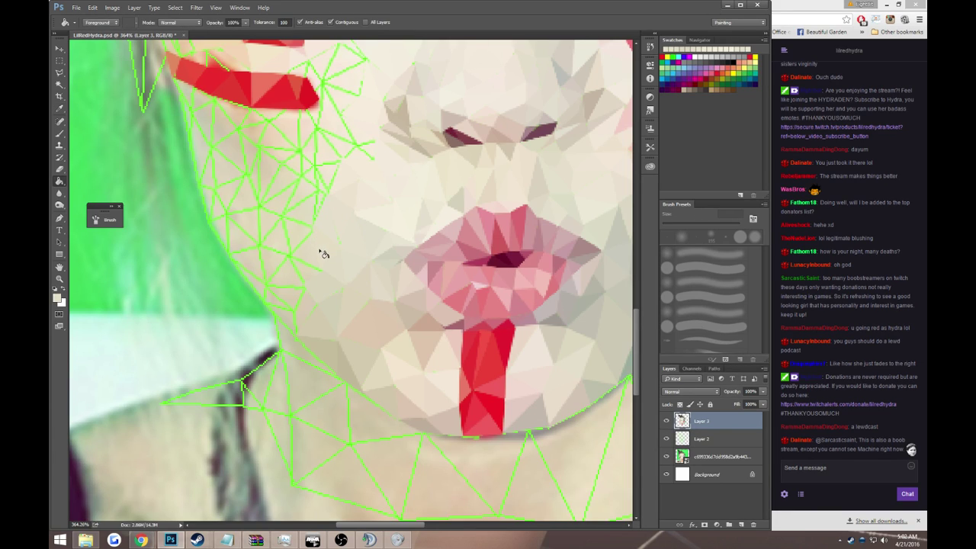
- Fill another cheek triangle near the jaw with a sampled skin tone
key(l)
click(316, 234)
click(327, 273)
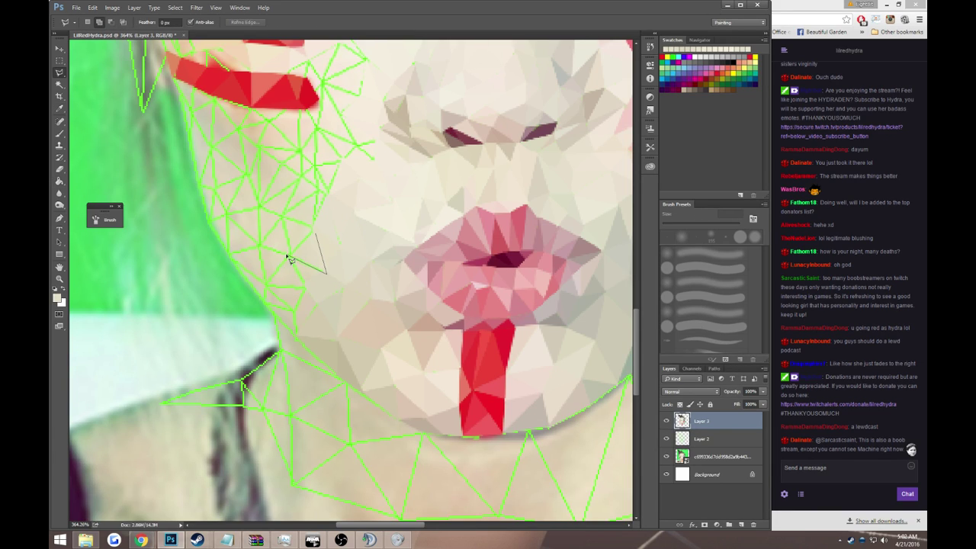
click(288, 260)
click(315, 234)
key(i)
click(313, 246)
key(g)
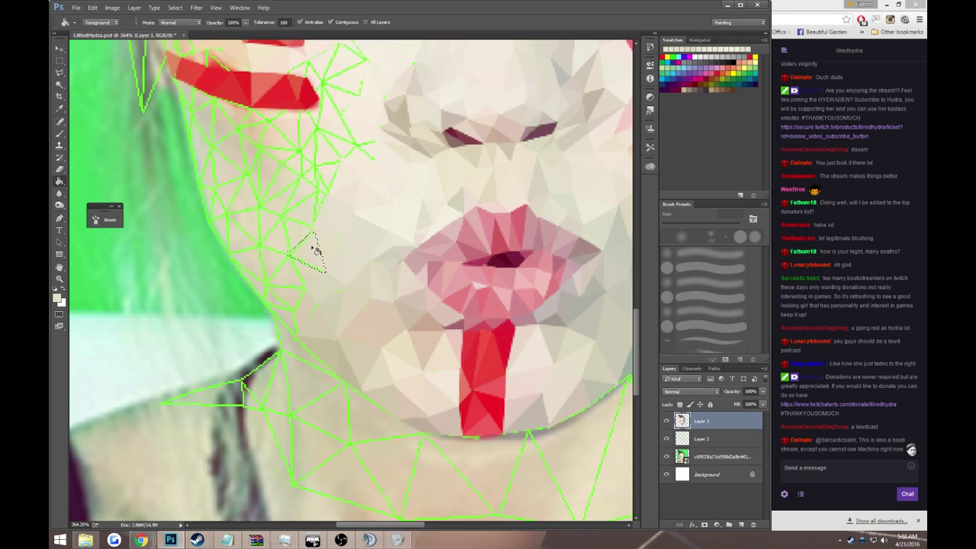
click(312, 247)
key(ctrl+d)
- Fill a small triangle near the jawline with beige
key(l)
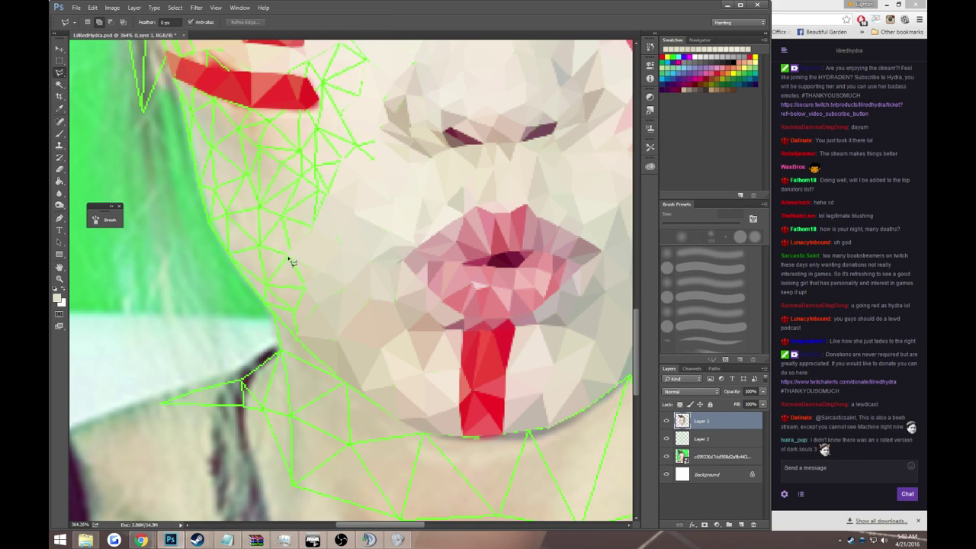
click(290, 260)
key(i)
key(g)
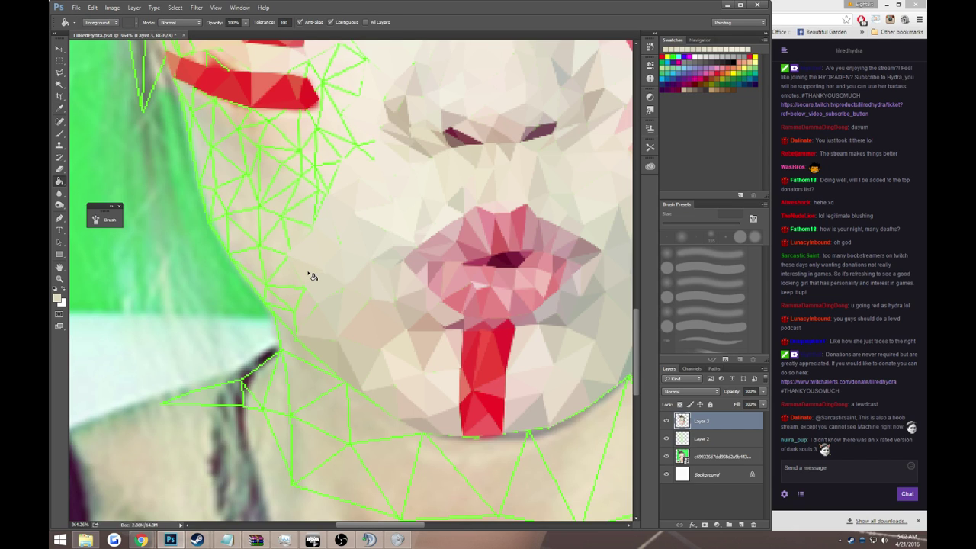
key(l)
click(307, 287)
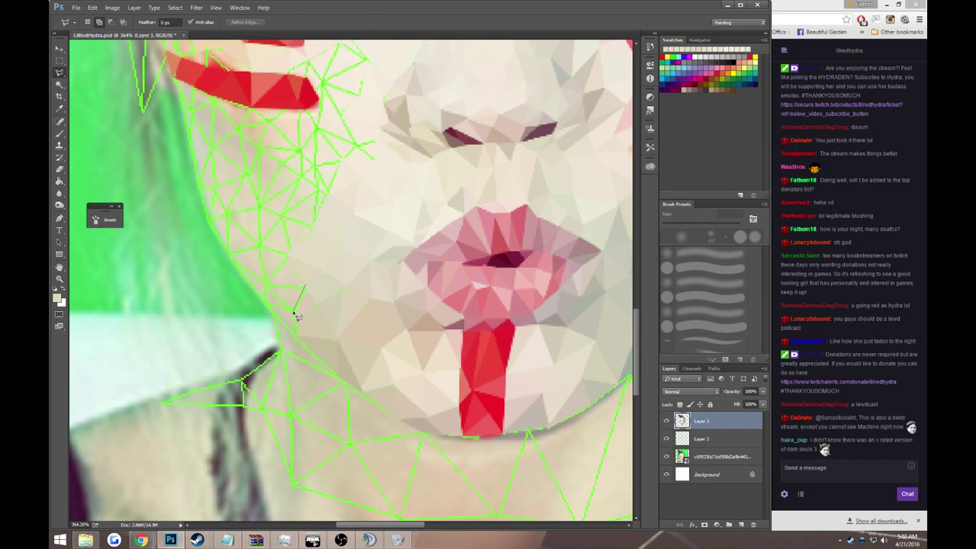
click(295, 336)
double_click(321, 307)
key(i)
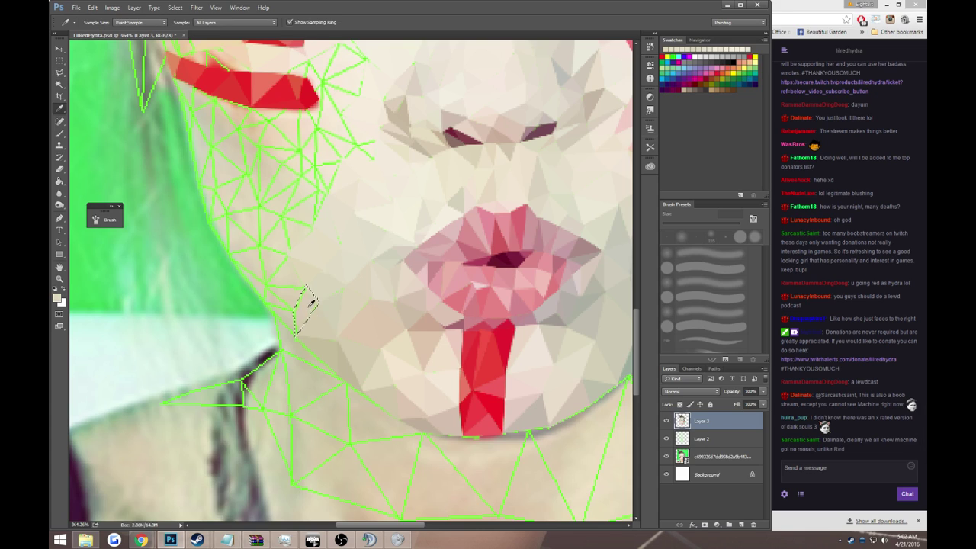
key(g)
click(311, 308)
key(ctrl+d)
- Outline the next jaw triangle and begin another at the jaw edge
key(l)
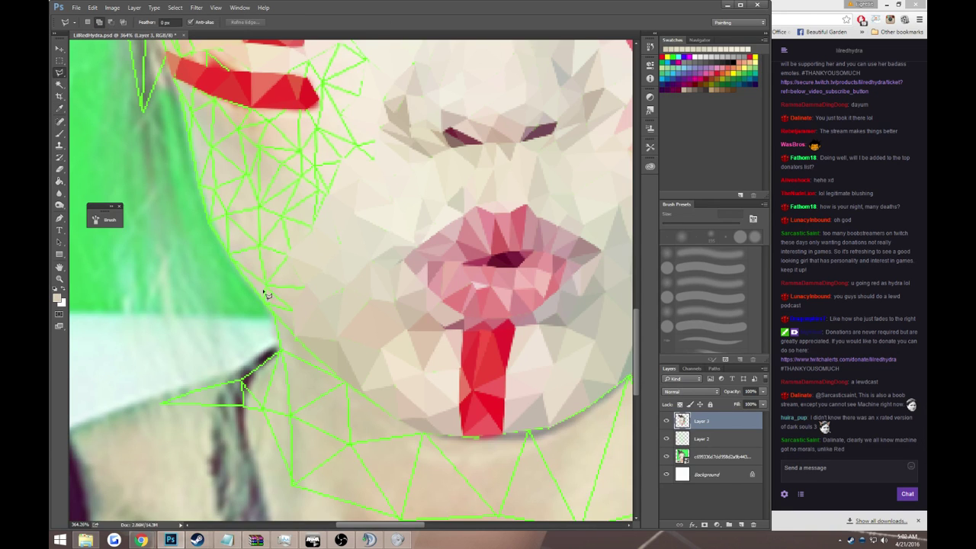
click(267, 287)
click(293, 308)
double_click(305, 285)
key(i)
key(g)
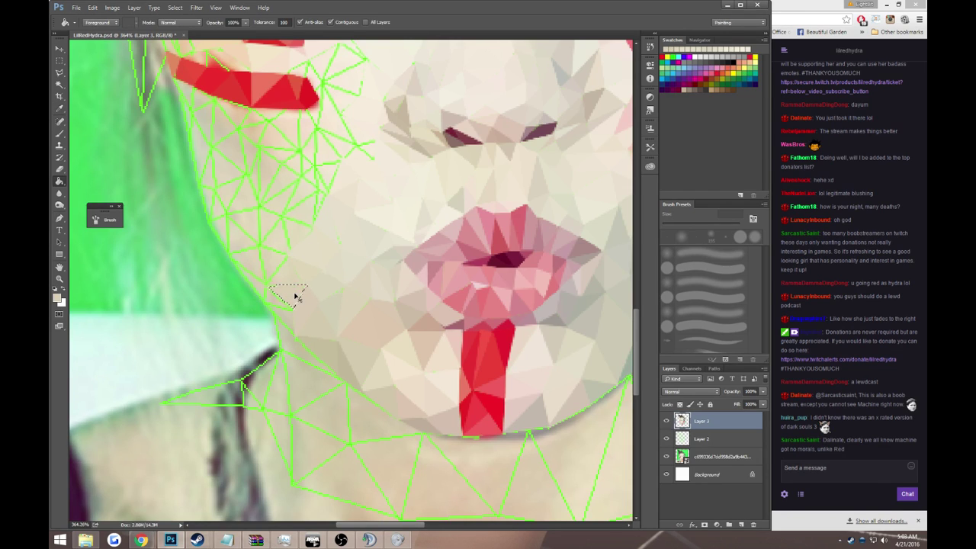
key(l)
click(266, 308)
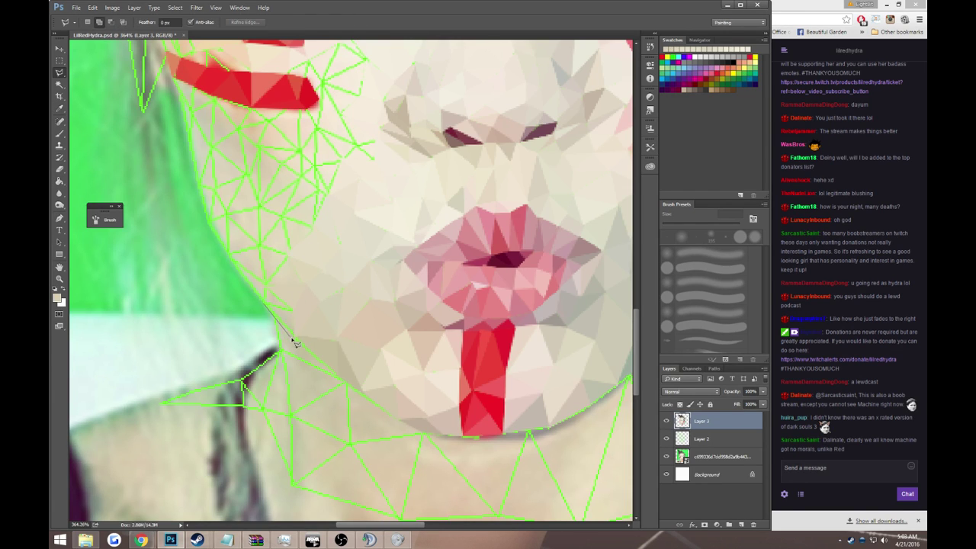
- Select a small triangle along the hair edge and fill it with sampled hair green
key(g)
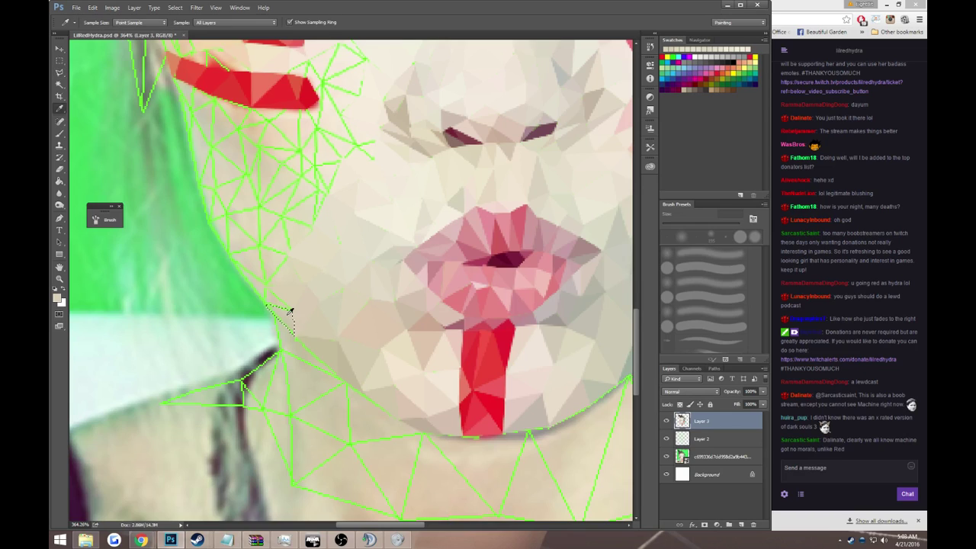
scroll(284, 320, up, 2)
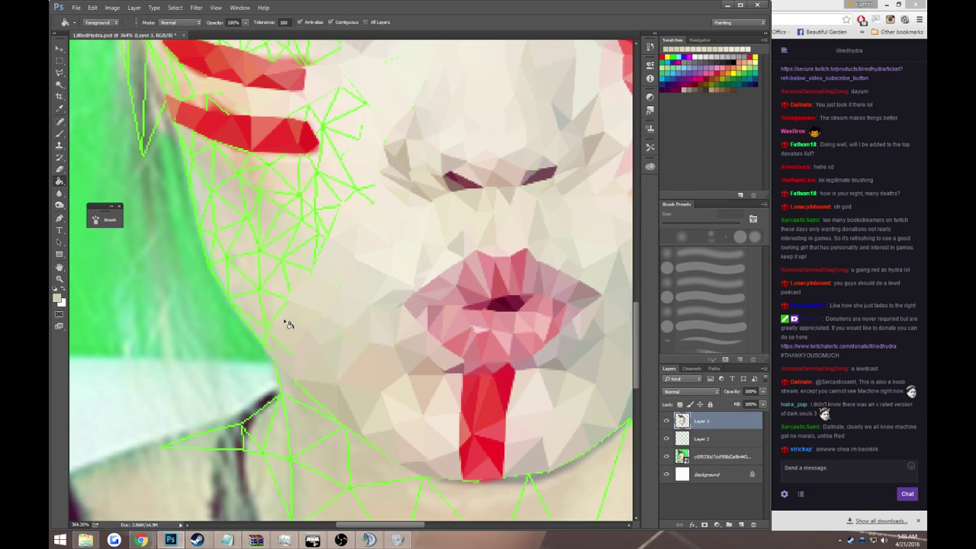
scroll(284, 324, up, 1)
key(l)
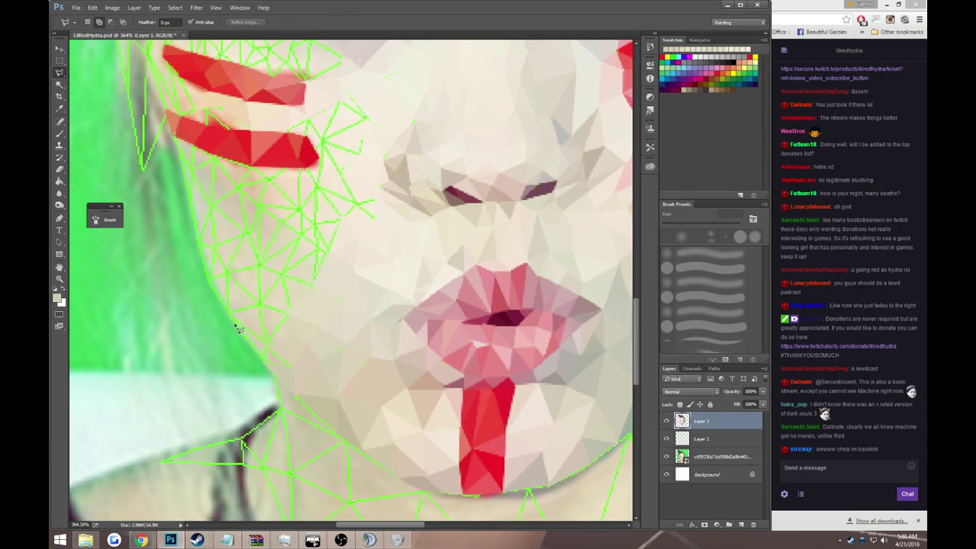
click(231, 318)
click(266, 359)
double_click(267, 341)
key(i)
click(261, 343)
key(g)
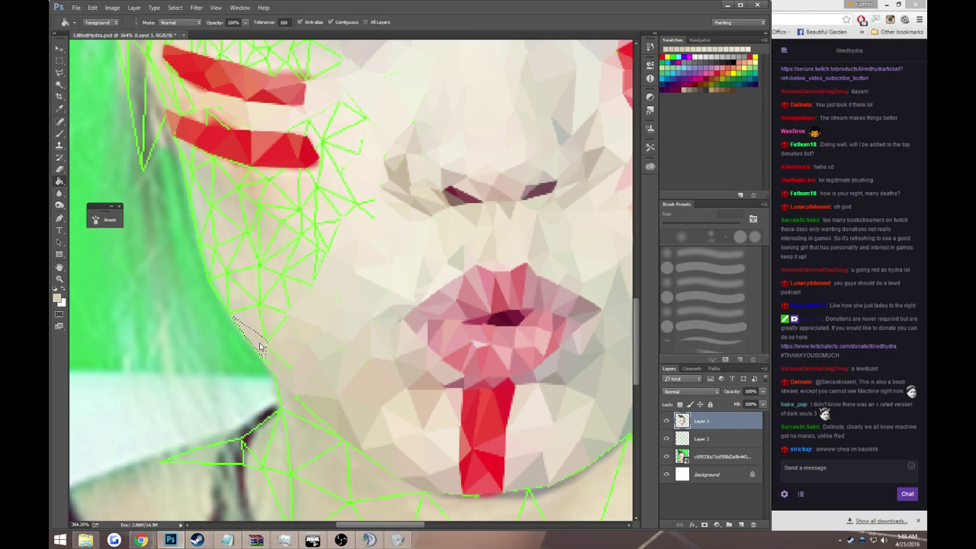
click(257, 348)
- Fill the next triangle up along the hair with the same green
key(l)
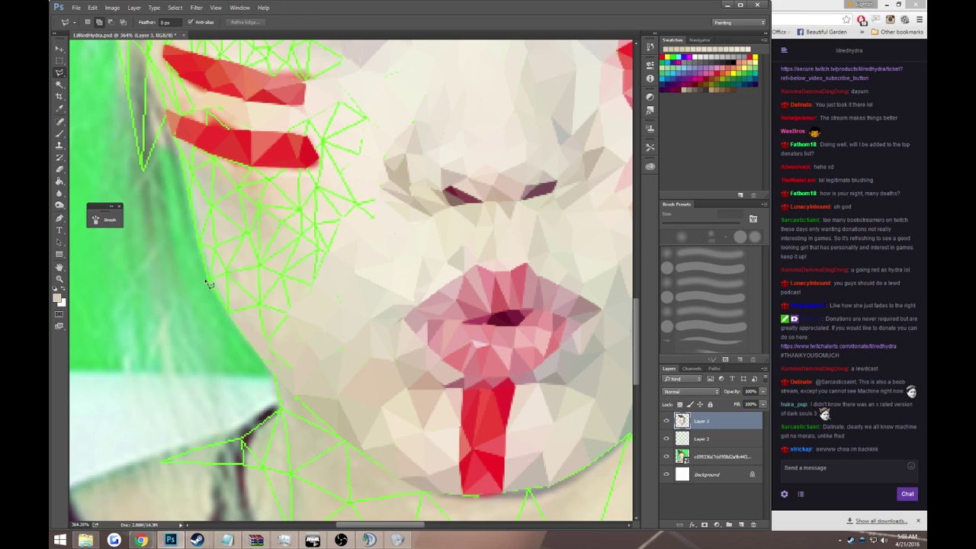
click(206, 281)
click(231, 318)
double_click(228, 273)
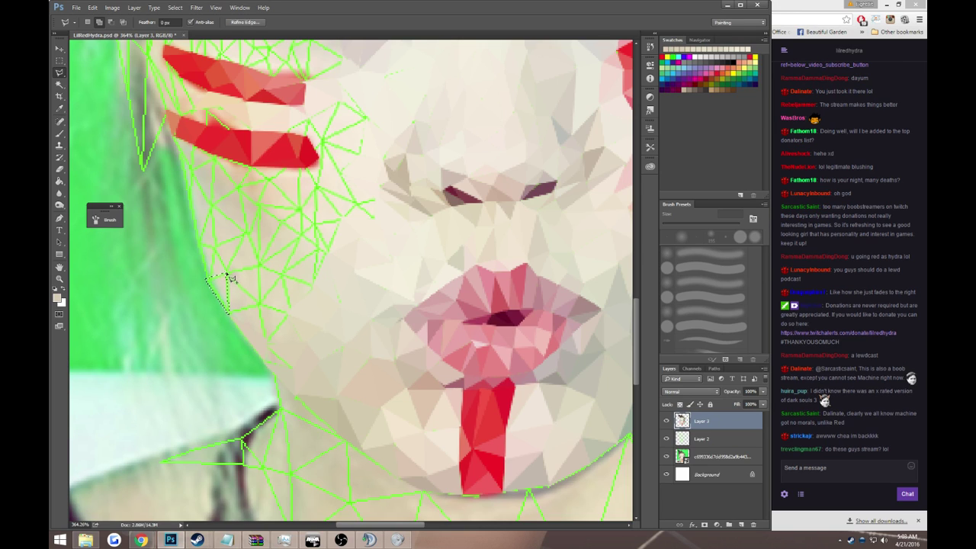
key(g)
click(225, 289)
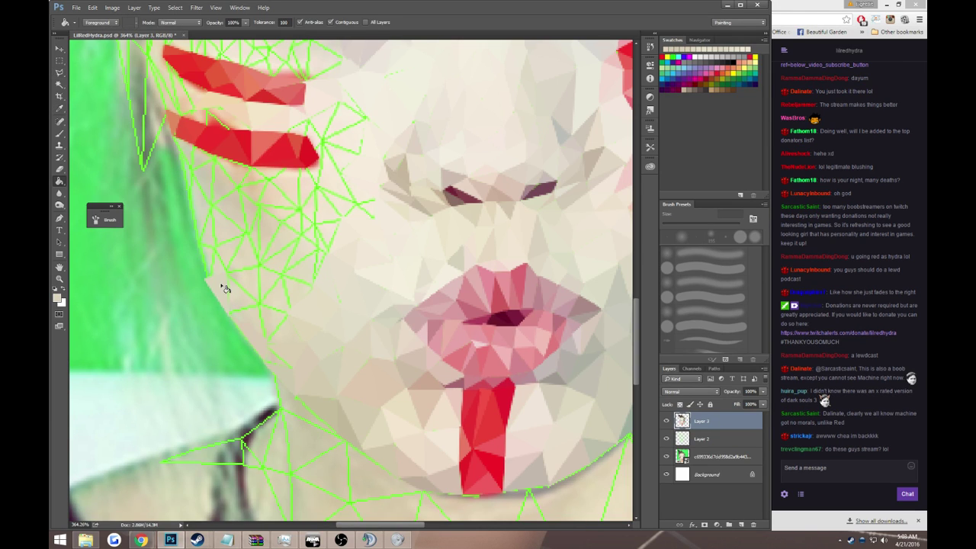
- Fill two small triangles at the cheek edge beside the hair with light skin colour
key(l)
click(206, 283)
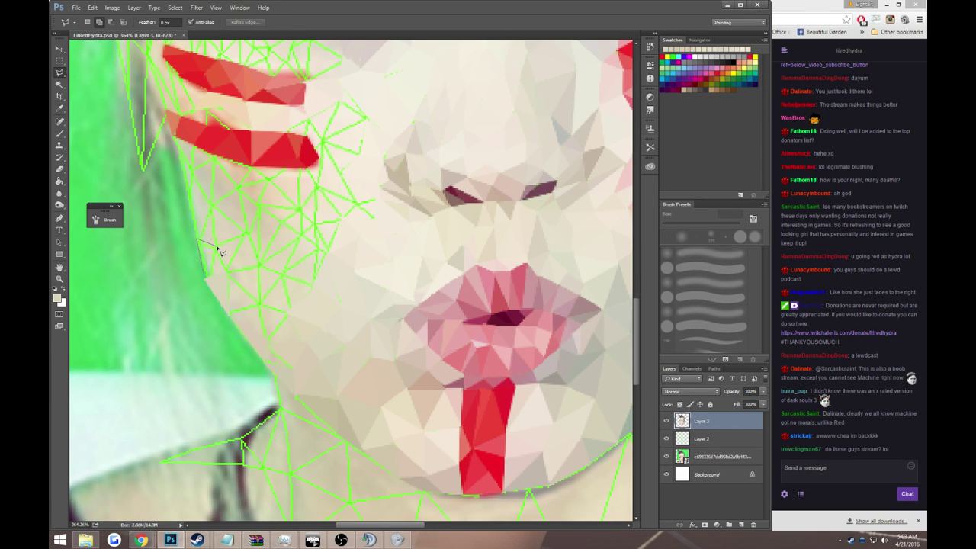
double_click(220, 253)
key(g)
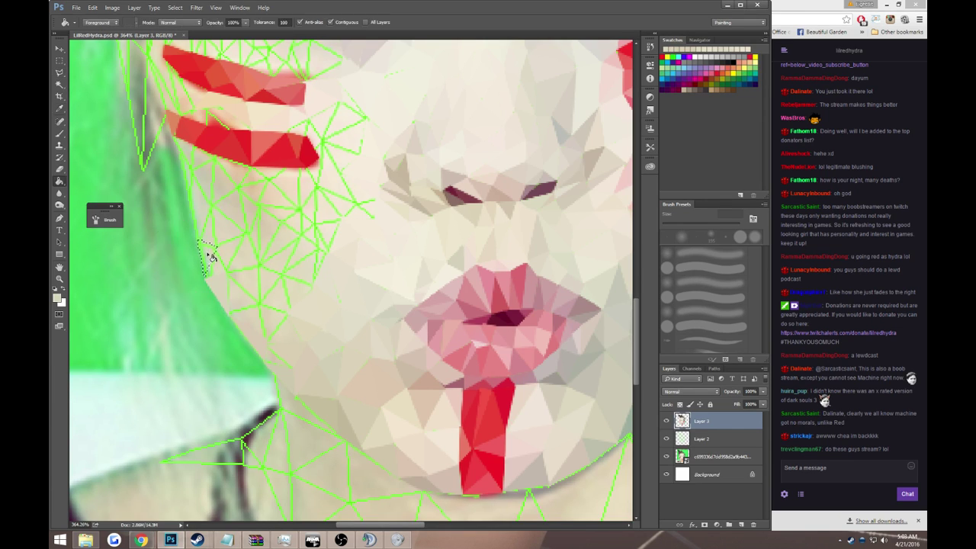
click(209, 256)
key(l)
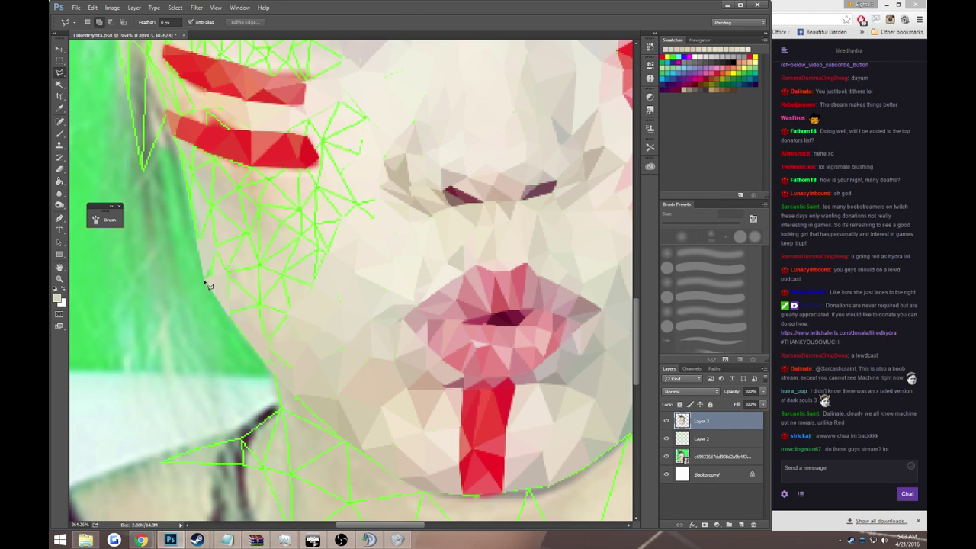
click(204, 276)
double_click(220, 273)
key(g)
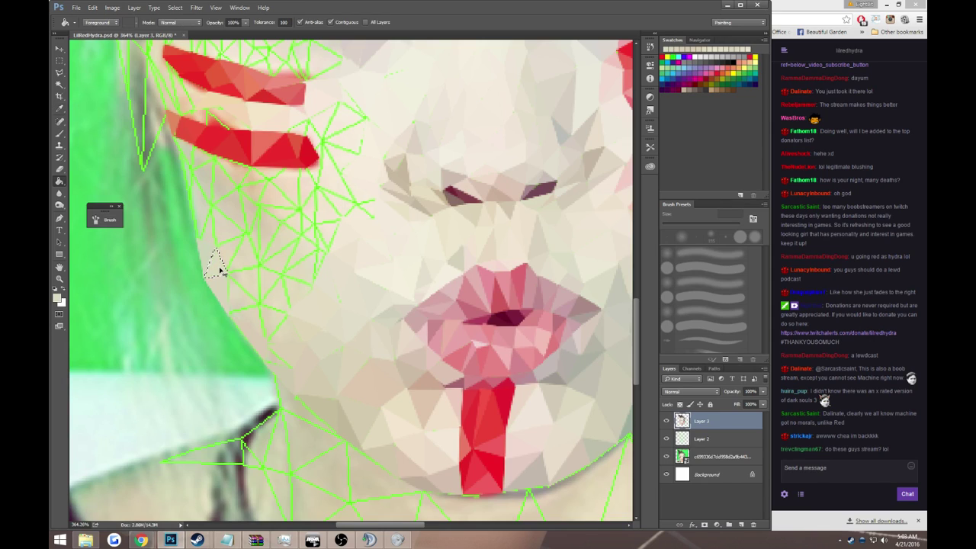
click(218, 262)
- Fill the triangle bordering the hair with pale skin colour
key(l)
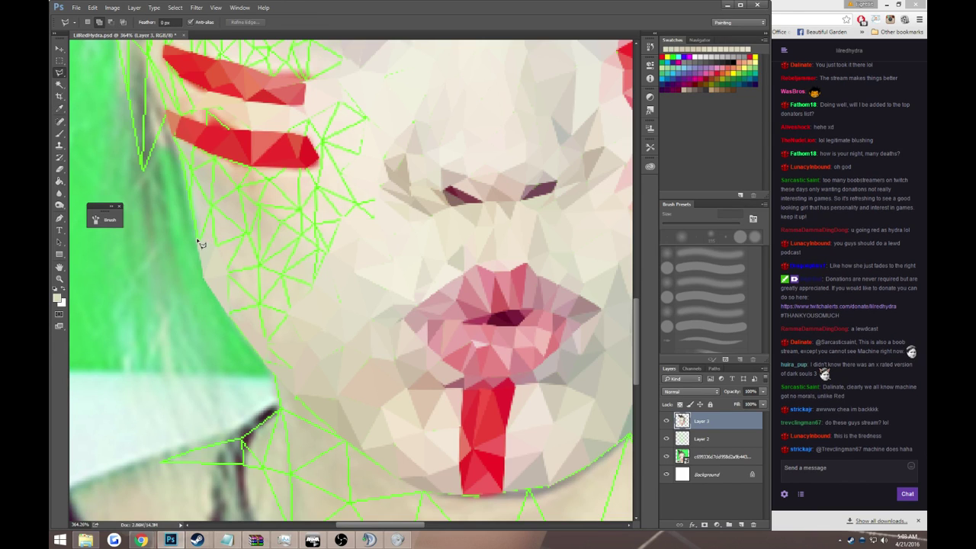
click(197, 242)
click(211, 207)
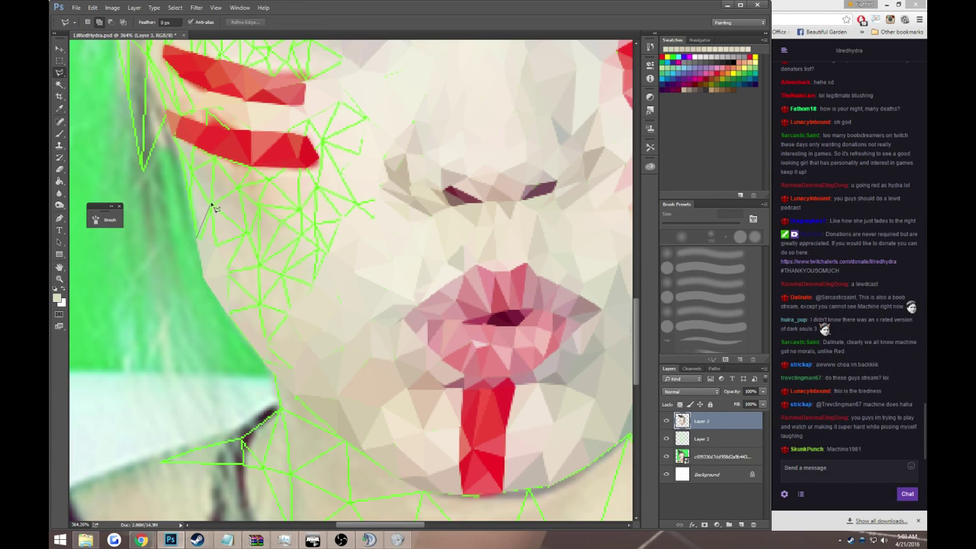
double_click(220, 252)
key(g)
click(207, 229)
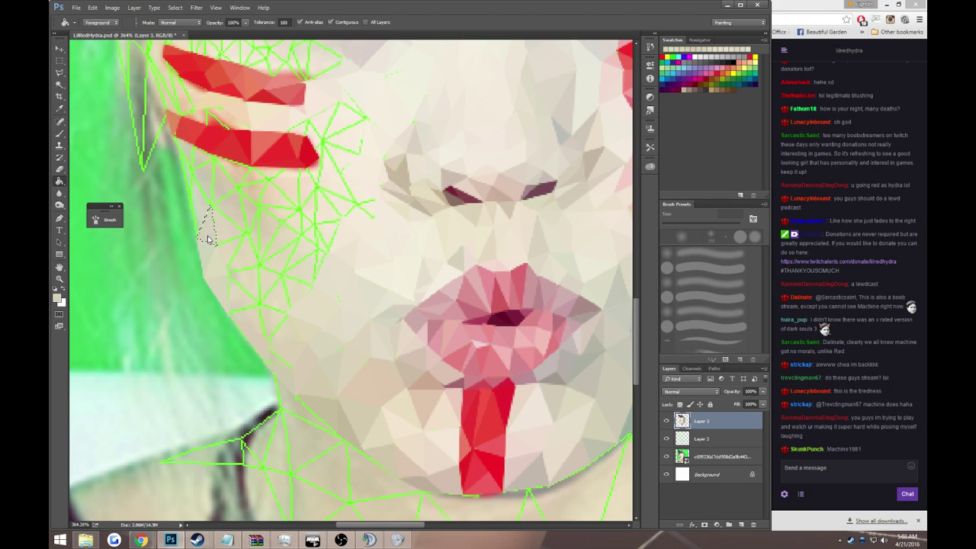
- Fill the tall triangle near the hairline with skin colour and deselect
key(l)
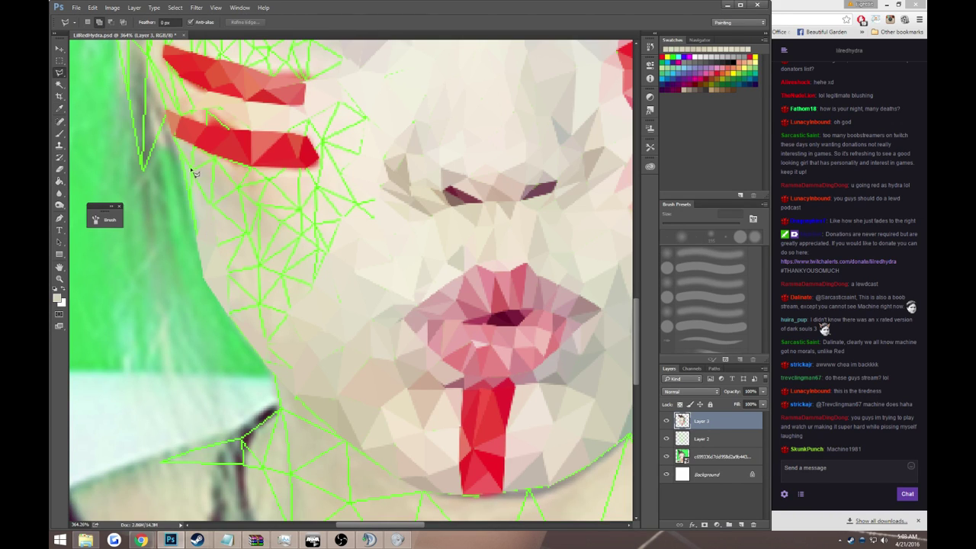
click(175, 137)
click(196, 234)
double_click(207, 204)
key(g)
click(201, 201)
key(ctrl+d)
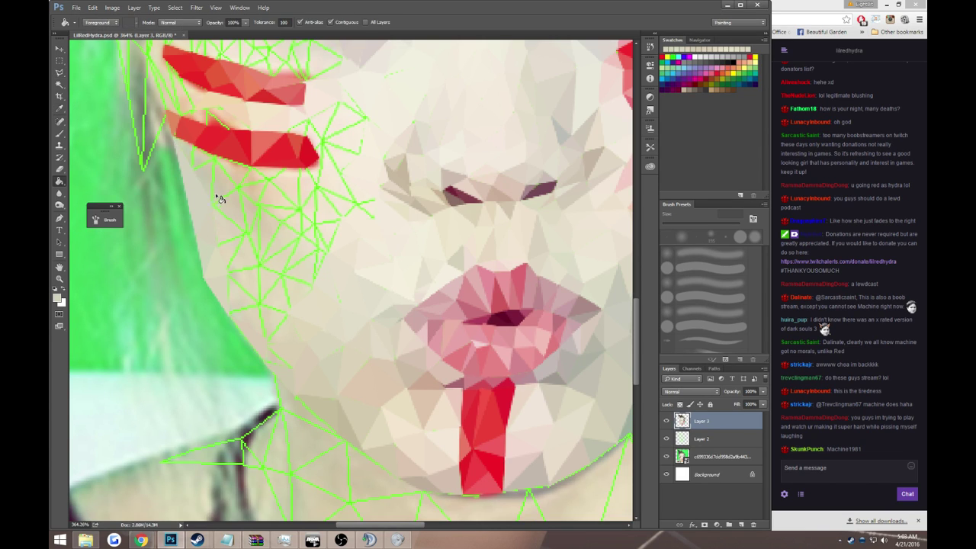
- Outline a triangle beside the upper red stripe, ready for filling
key(l)
click(212, 197)
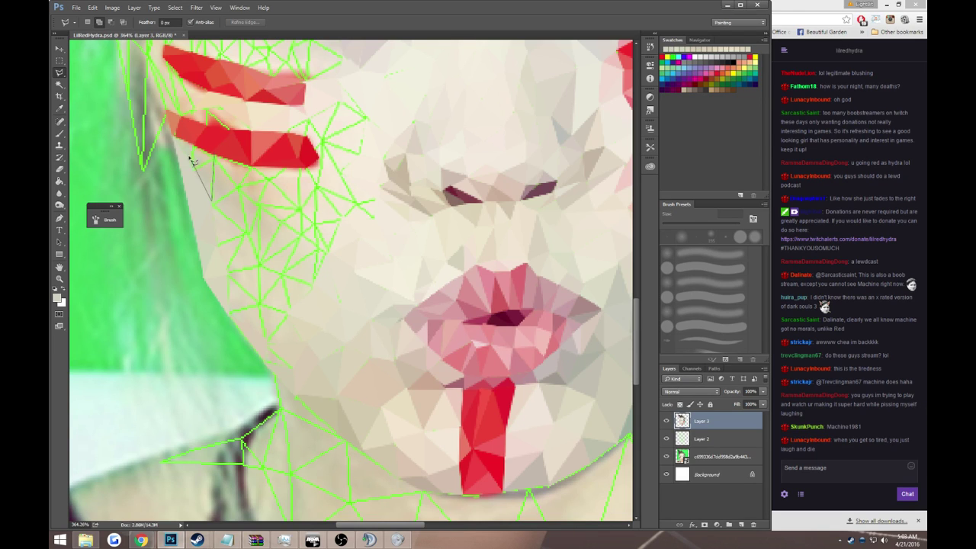
double_click(176, 140)
key(g)
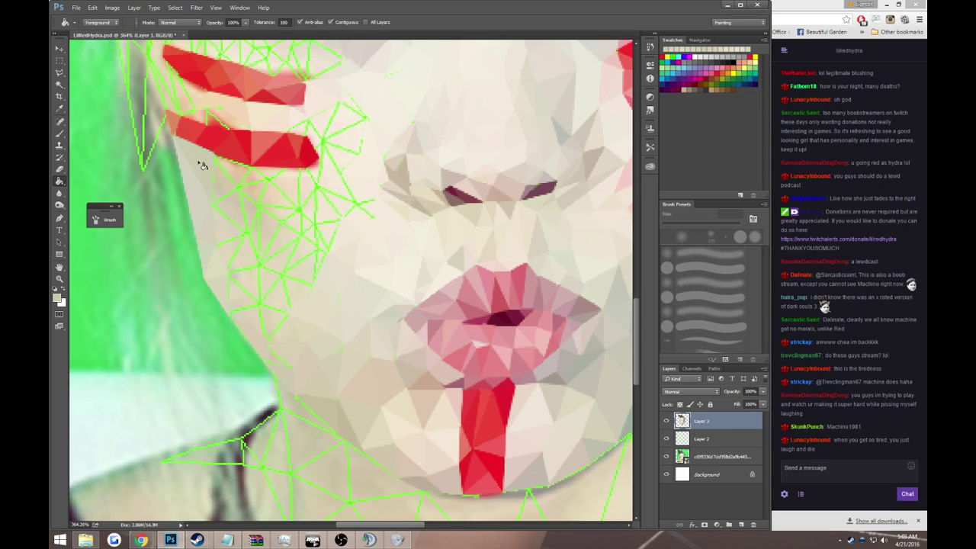
scroll(203, 163, up, 2)
- Fill a thin sliver along the cheek edge with skin colour
scroll(204, 172, up, 1)
key(l)
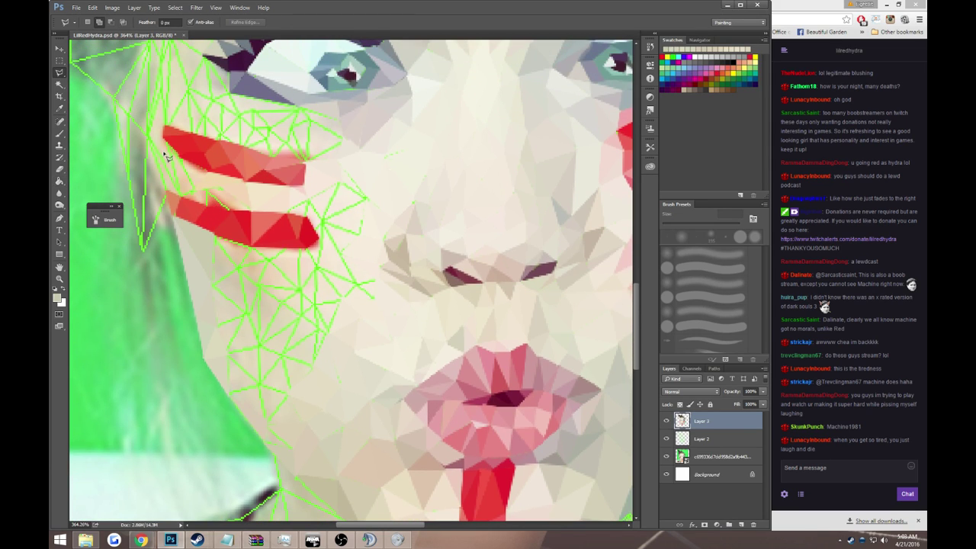
double_click(169, 191)
key(g)
click(171, 185)
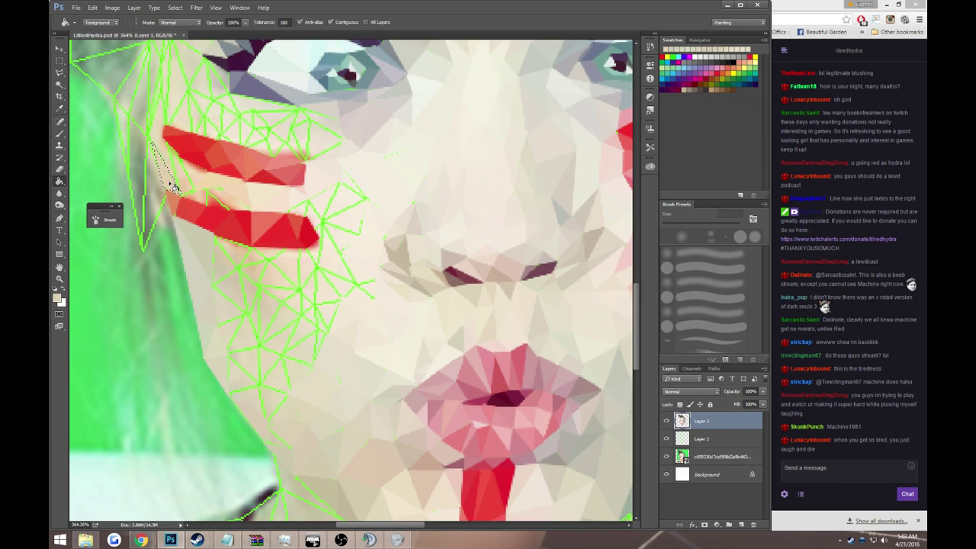
- Fill a second thin sliver along the cheek edge with beige
key(l)
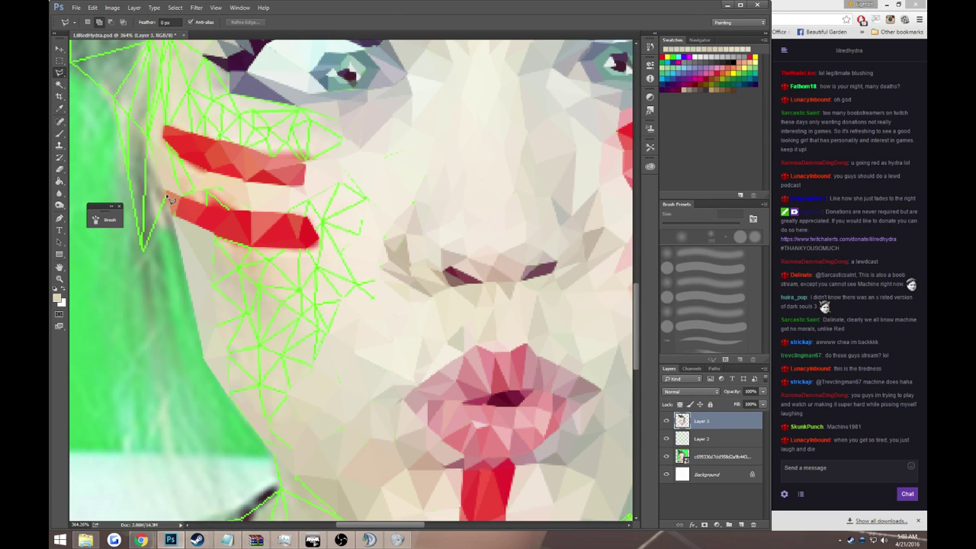
click(166, 196)
click(142, 249)
double_click(148, 139)
key(g)
click(158, 192)
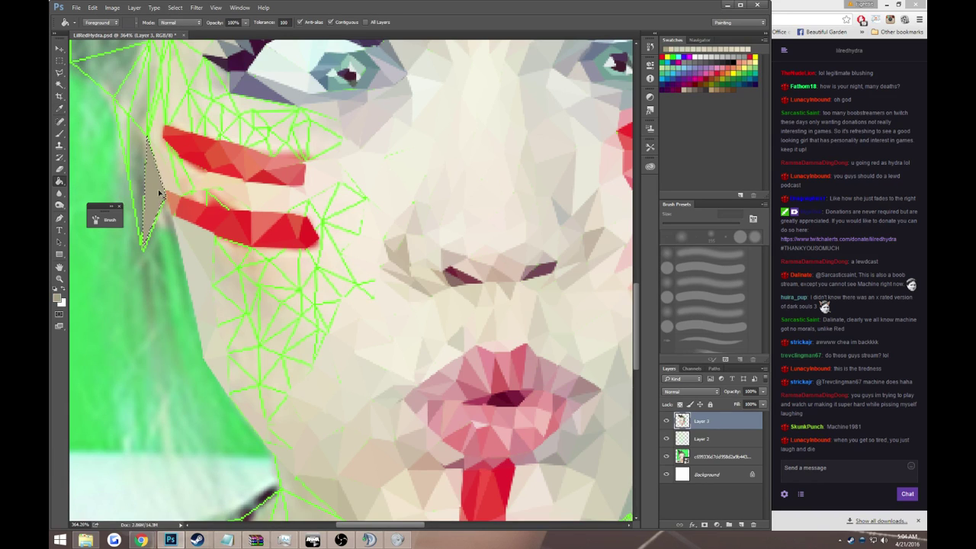
scroll(160, 195, up, 2)
- Outline a triangle between the red stripes and sample the nearby skin tone
key(l)
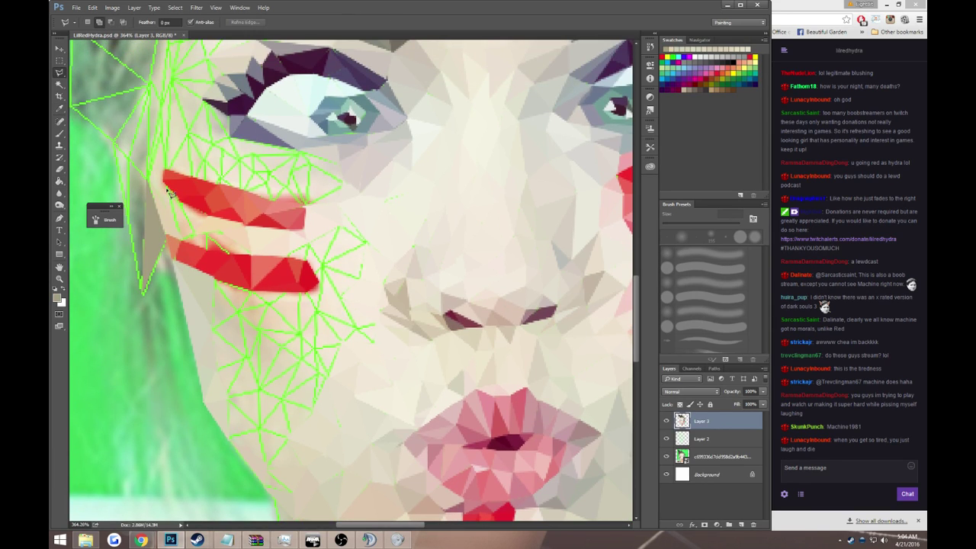
click(185, 246)
double_click(200, 239)
key(i)
click(190, 221)
key(g)
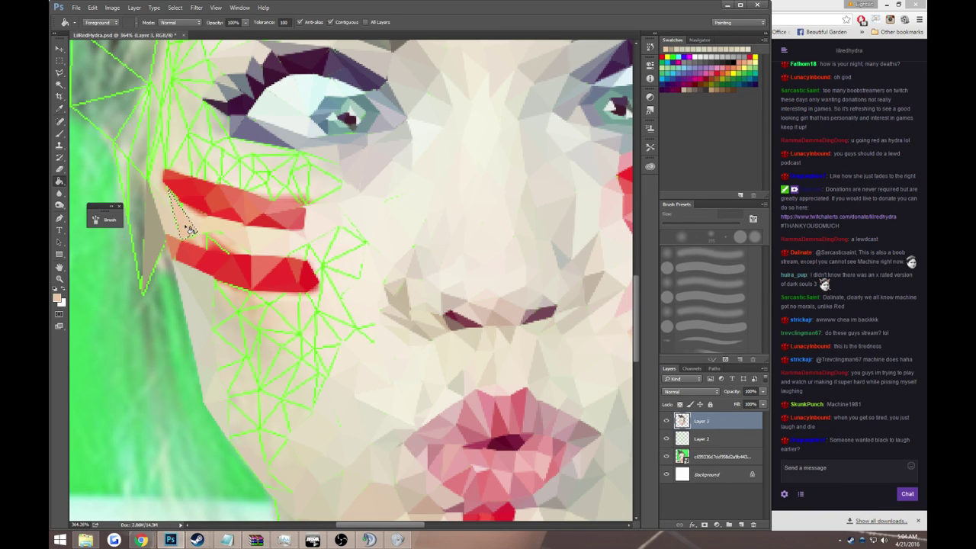
- Fill the next triangle between the stripes with beige and deselect
key(l)
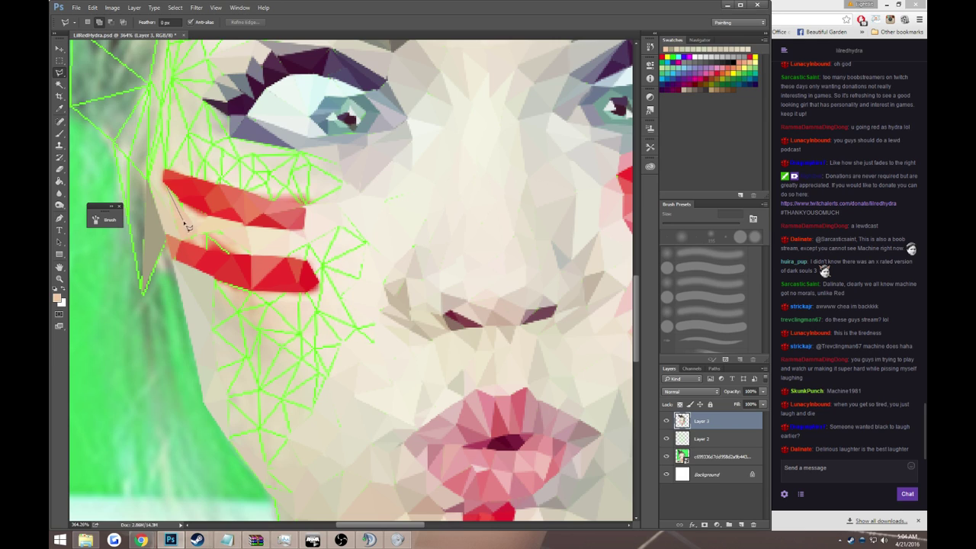
click(223, 231)
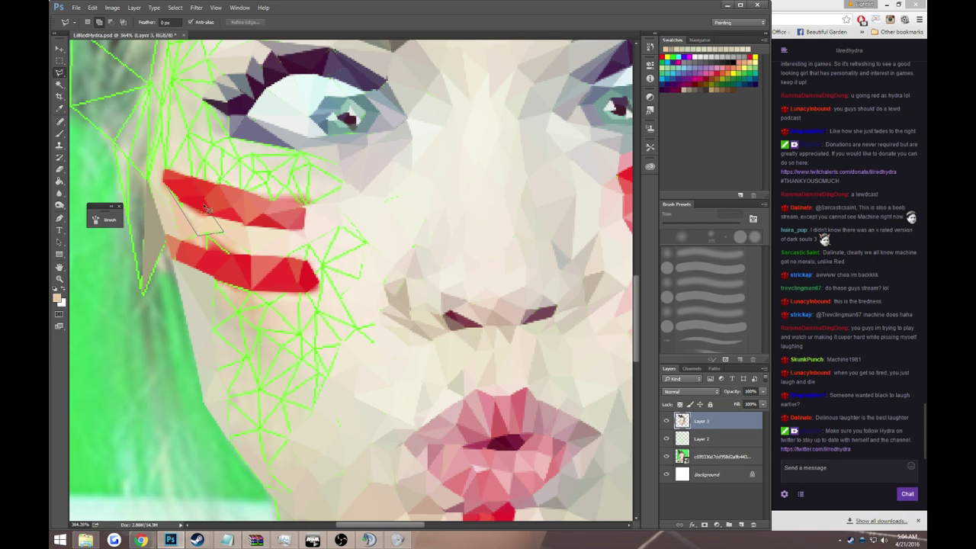
click(173, 190)
key(g)
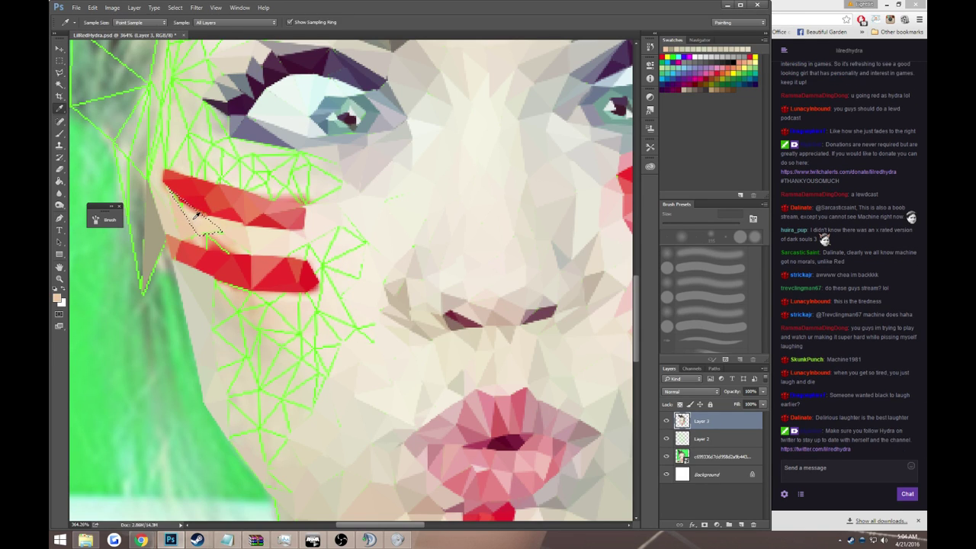
click(197, 222)
key(ctrl+d)
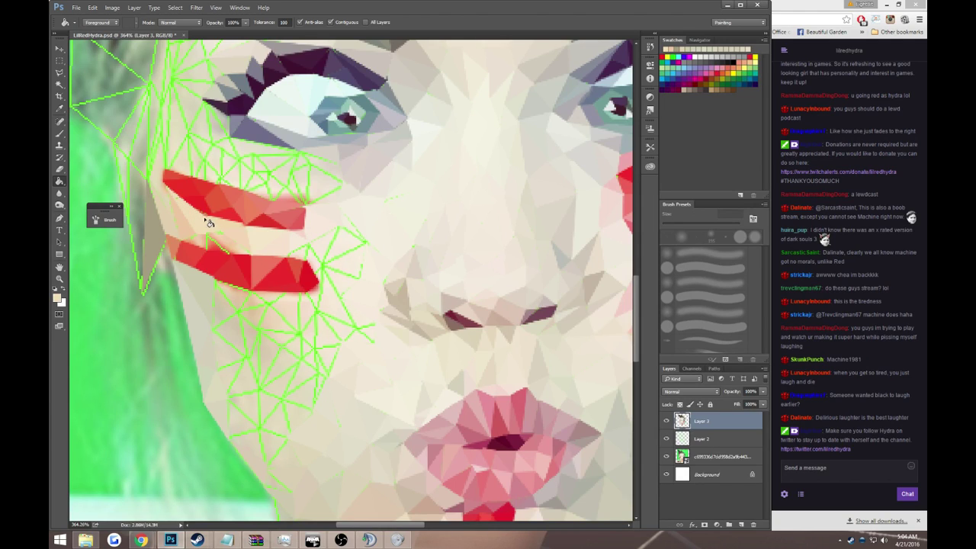
- Fill a small triangle on the upper red stripe with sampled red
key(l)
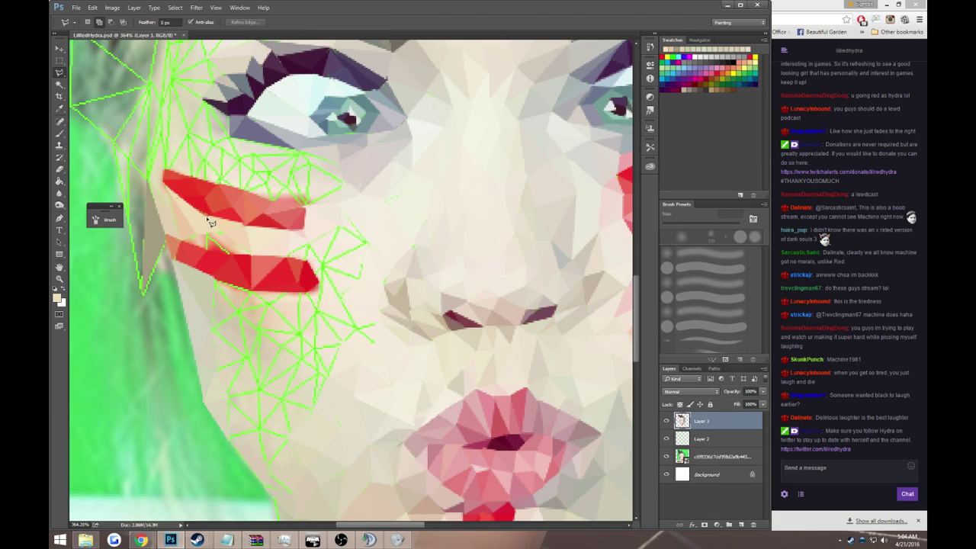
click(183, 191)
click(203, 211)
click(183, 191)
key(i)
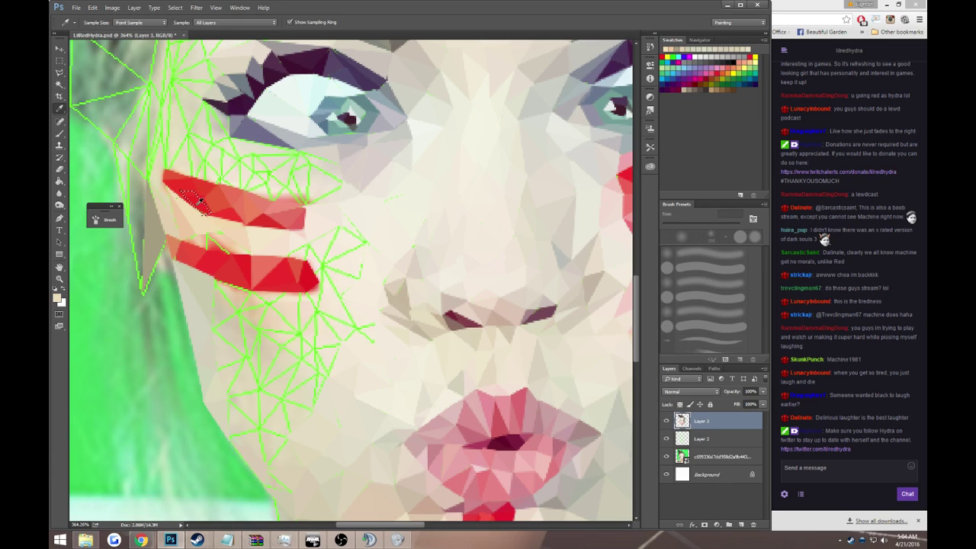
key(g)
click(201, 211)
key(ctrl+d)
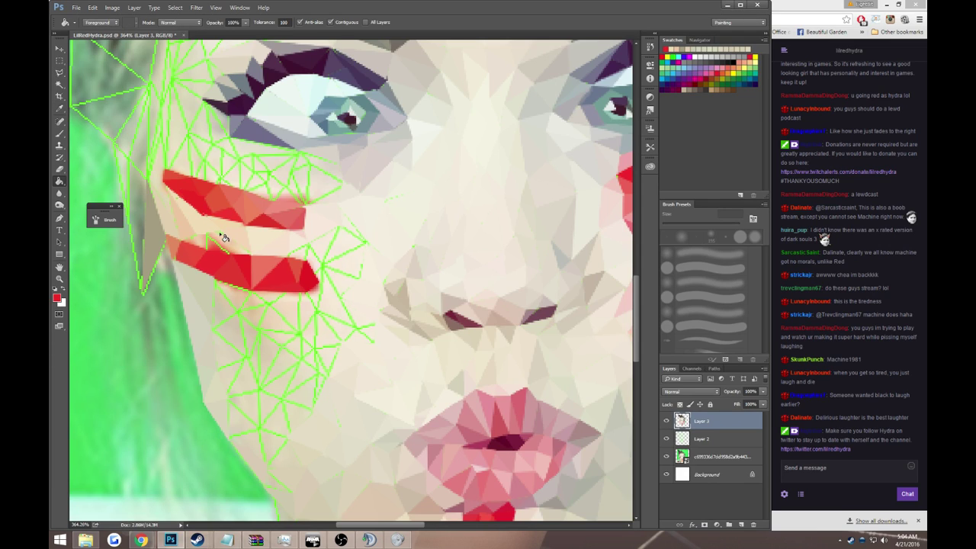
- Outline a small triangle above the lower stripe and sample the pale skin tone
key(l)
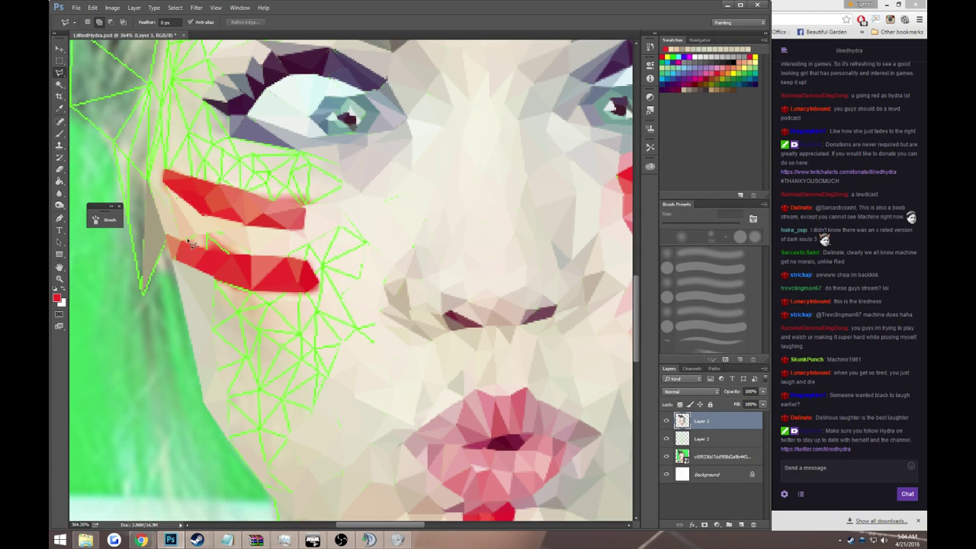
double_click(212, 254)
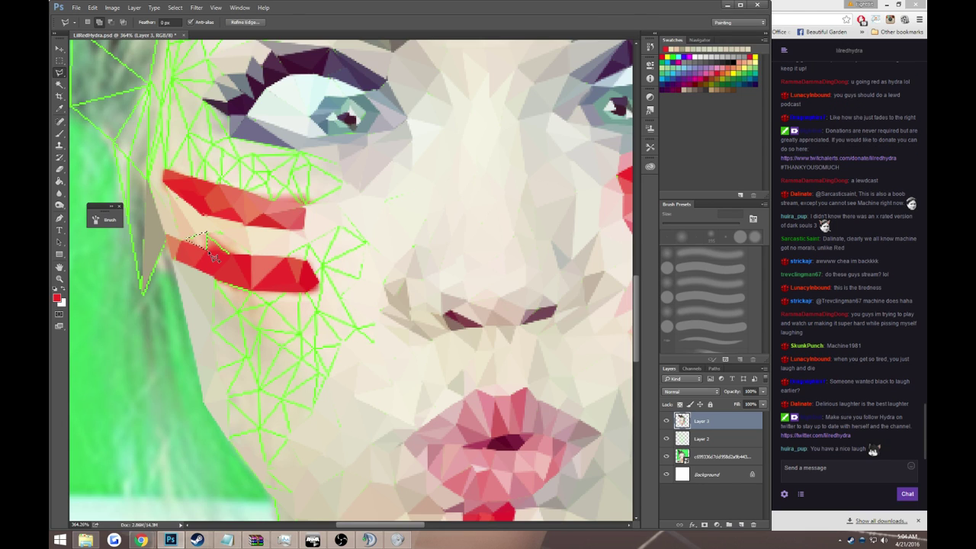
key(i)
click(202, 241)
key(g)
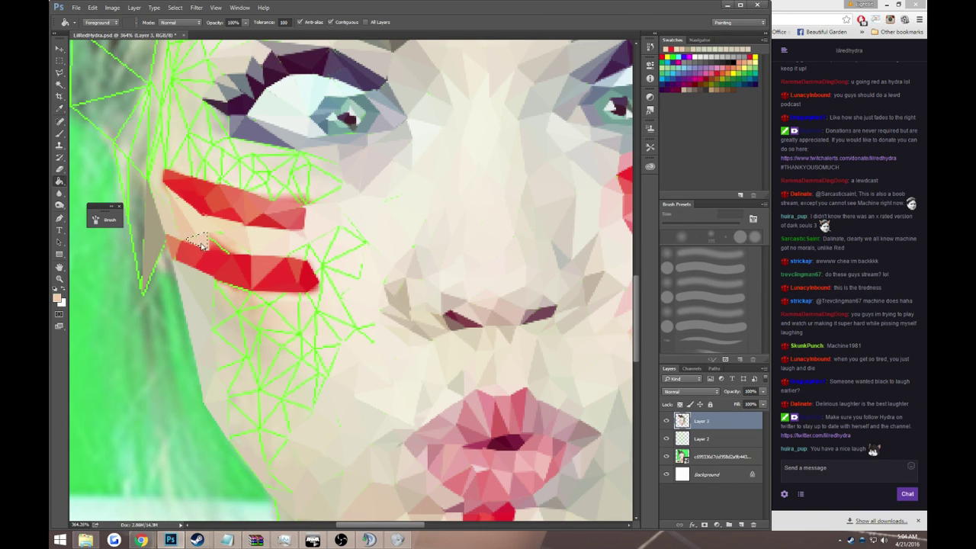
- Sample red from the lower stripe, then switch back to the pale skin tone
key(l)
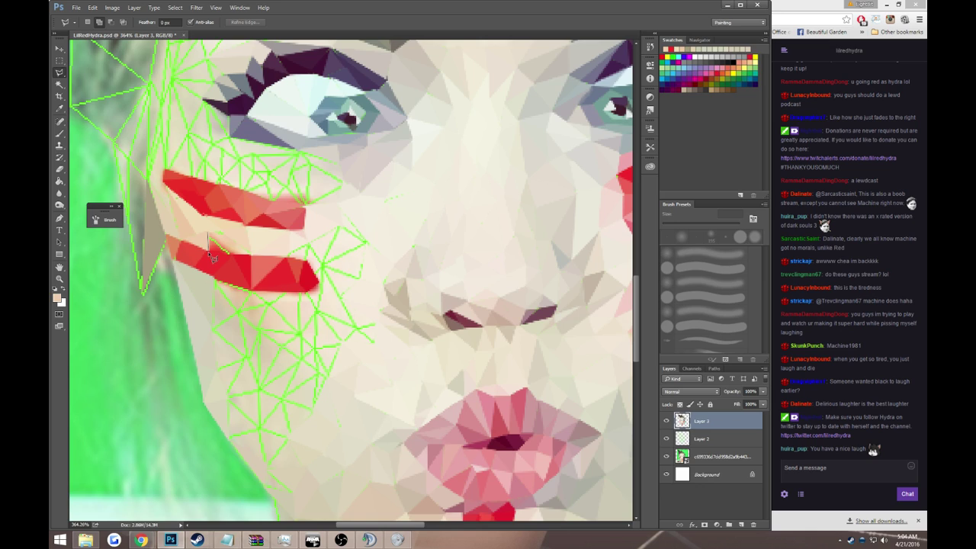
key(i)
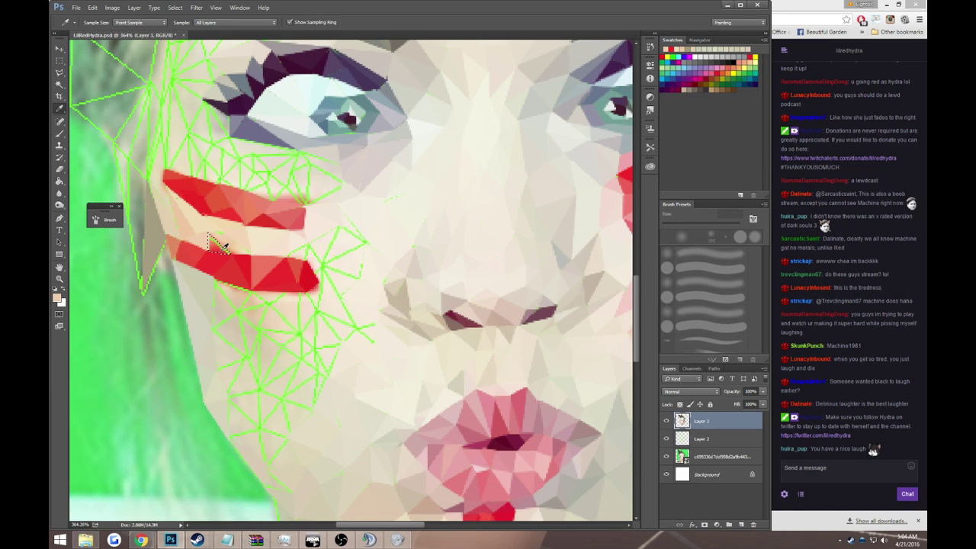
click(218, 245)
key(g)
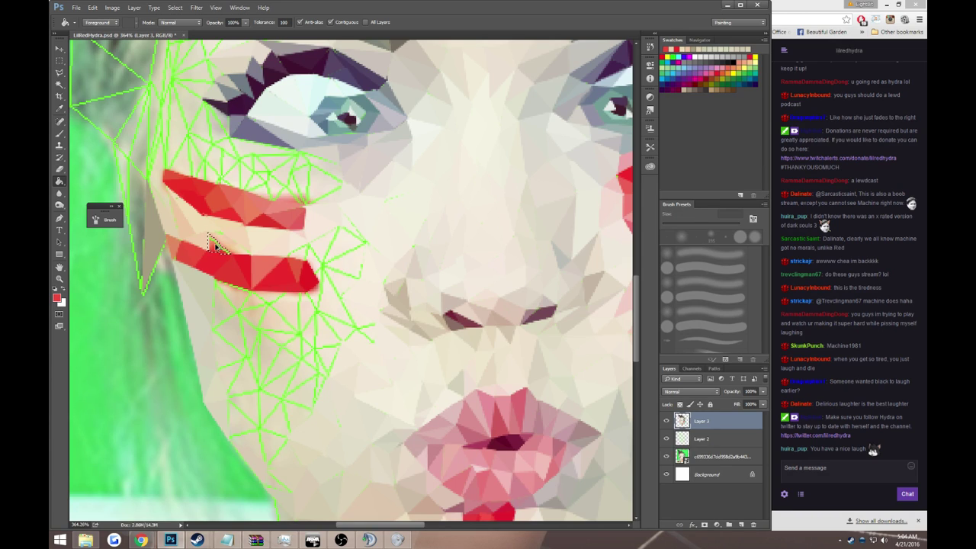
key(i)
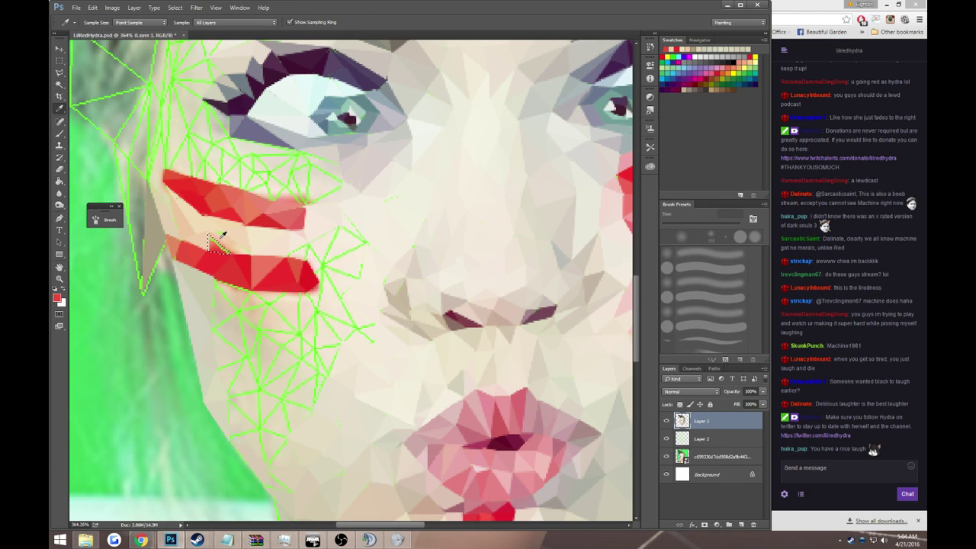
click(220, 237)
key(g)
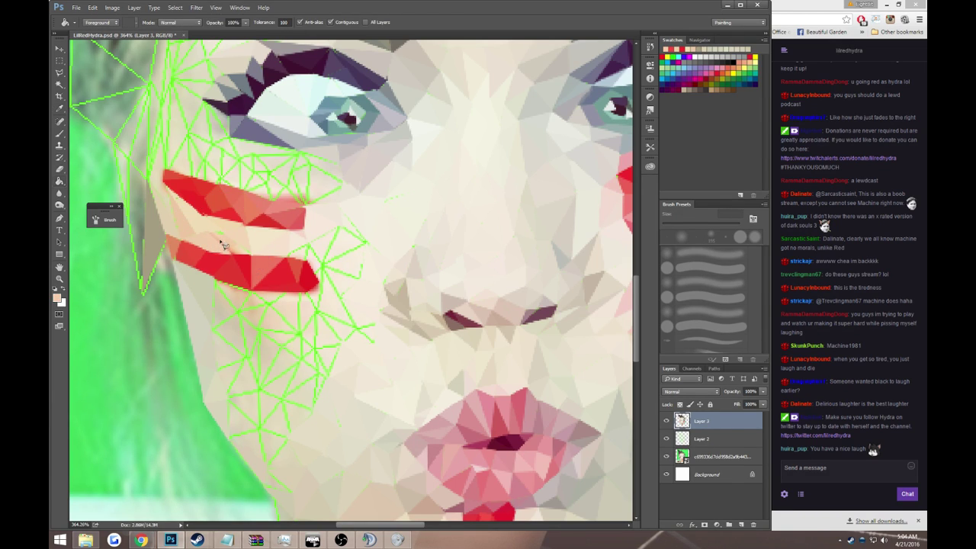
- Fill the triangle along the lower red stripe with the current colour and deselect
key(l)
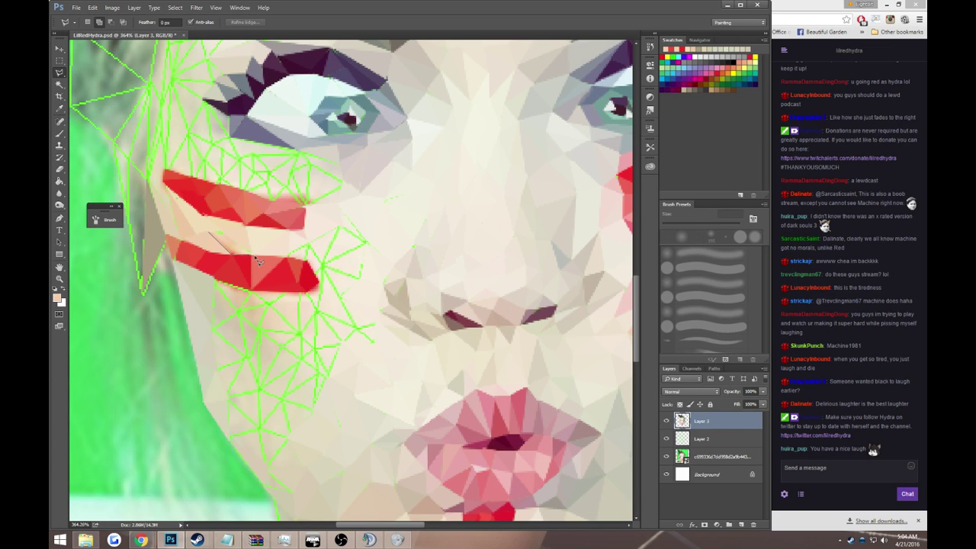
click(251, 254)
click(211, 234)
key(g)
click(227, 244)
key(ctrl+d)
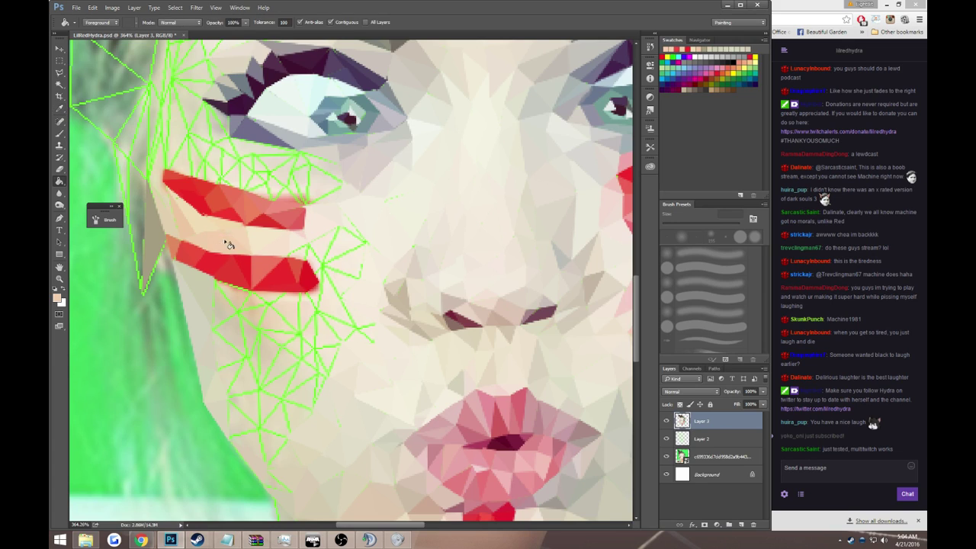
scroll(214, 252, up, 3)
- Outline a triangle at the left end of the lower red stripe
key(l)
scroll(185, 292, up, 1)
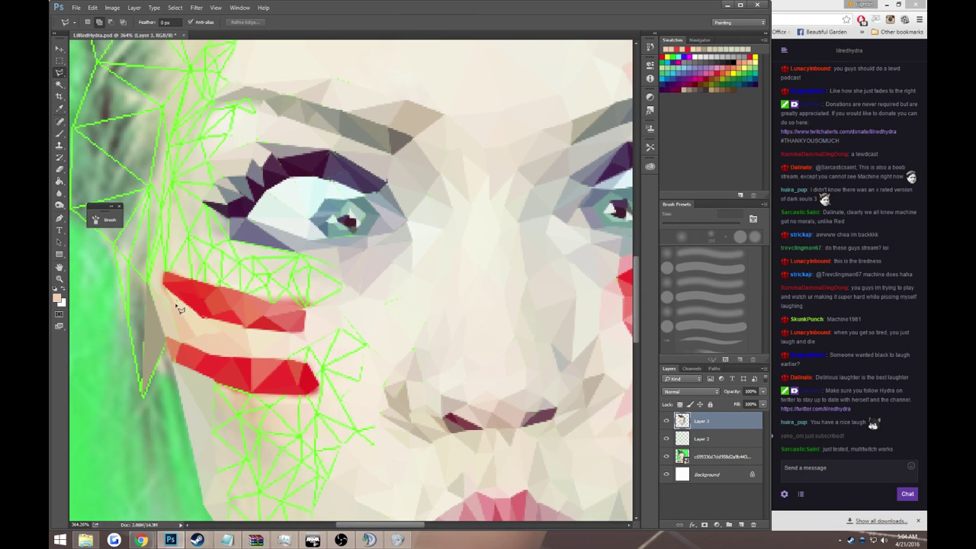
click(181, 342)
click(168, 291)
click(183, 337)
key(i)
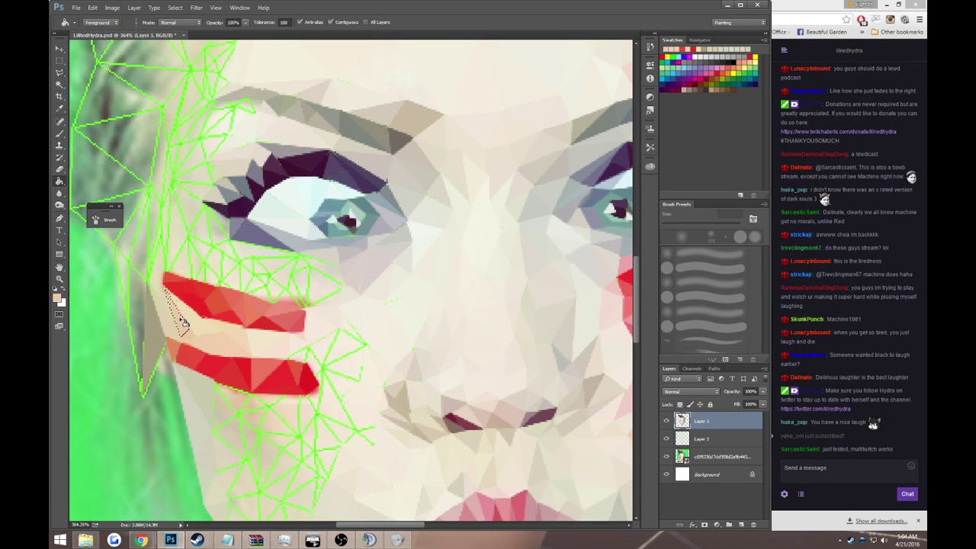
key(l)
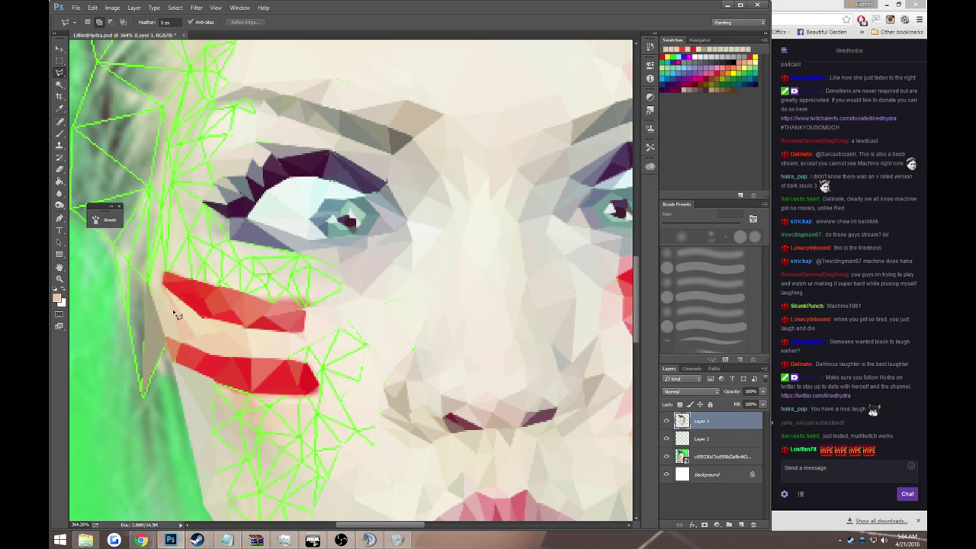
- Select a triangle at the top stripe's end and sample a light beige nearby
click(175, 325)
click(151, 284)
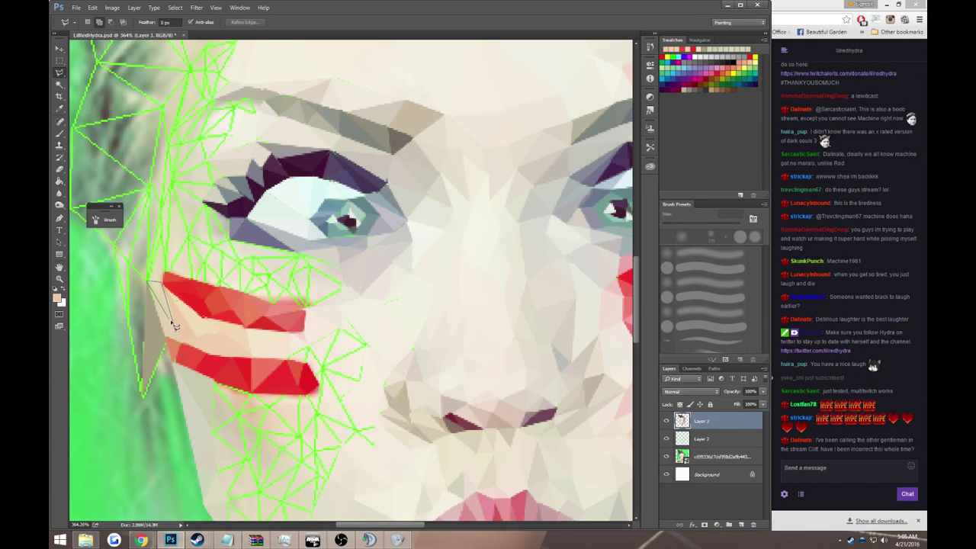
key(i)
click(158, 292)
key(g)
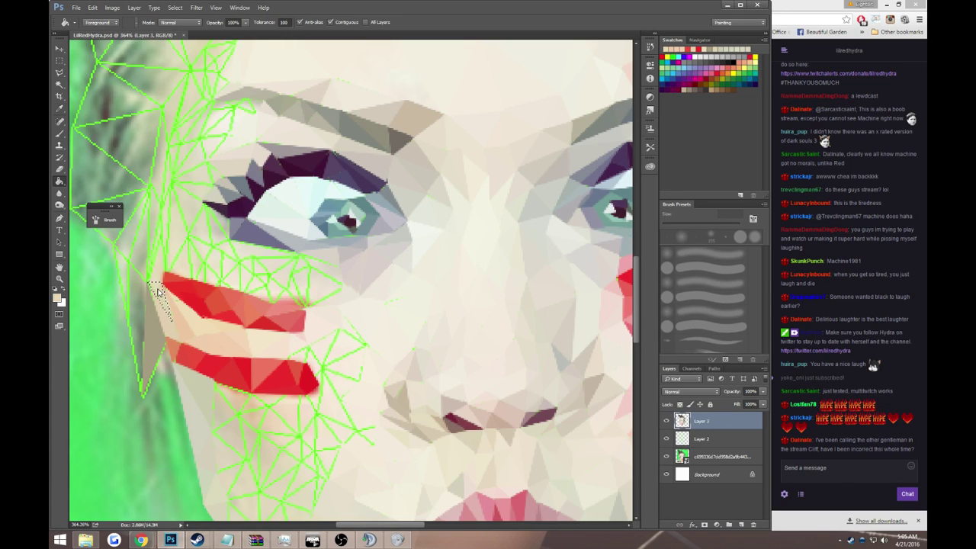
- Briefly check the Twitch stream in Chrome, then minimise it
key(l)
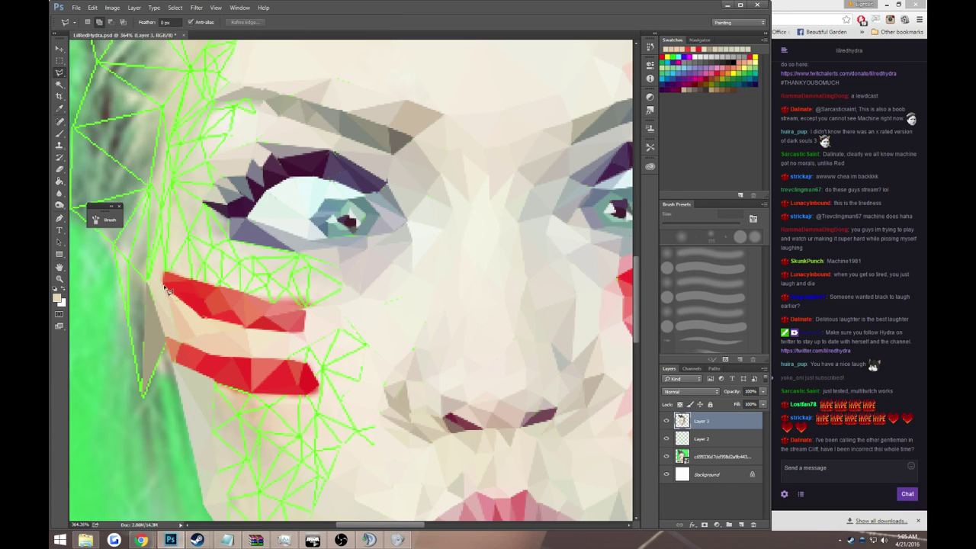
mouse_move(141, 539)
click(139, 504)
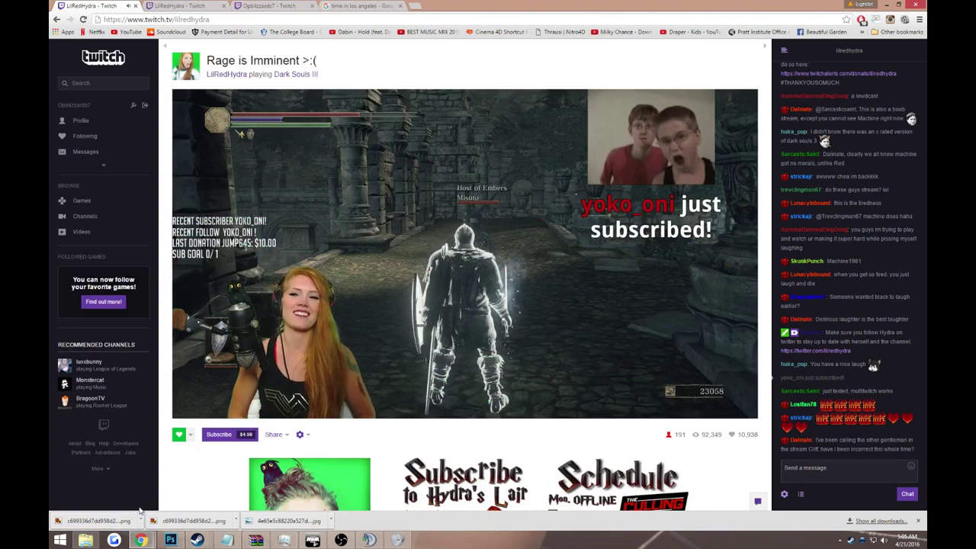
click(141, 540)
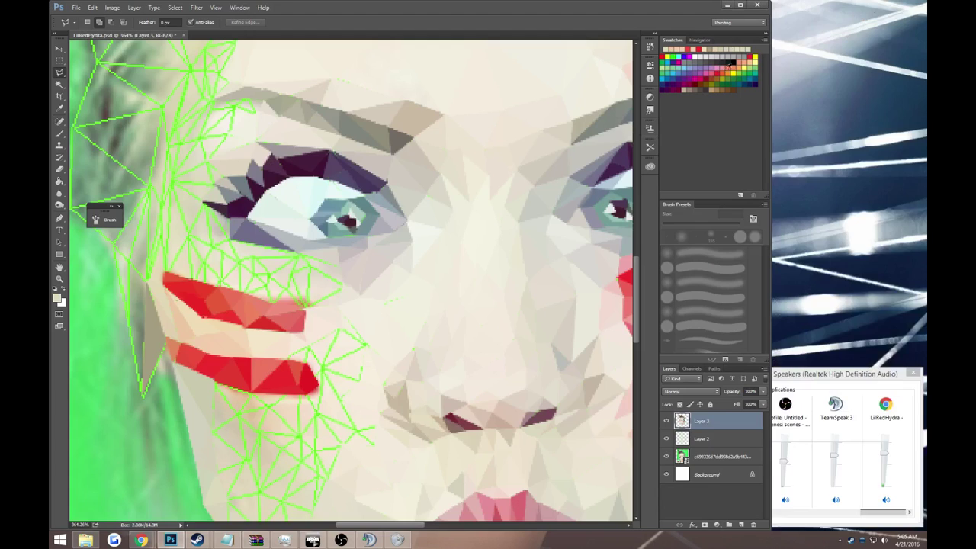
- Fill a triangle above the top cheek stripe with the current skin colour
click(161, 232)
double_click(157, 273)
key(g)
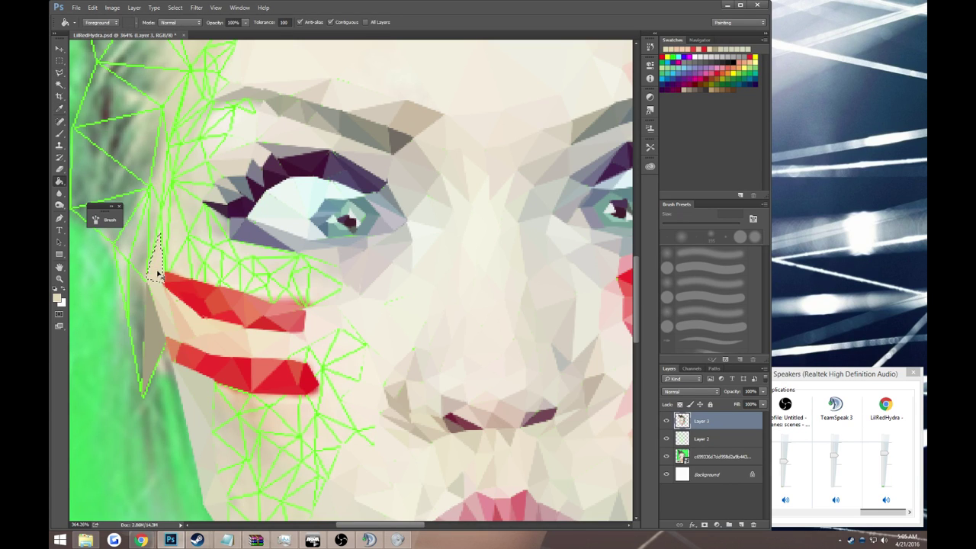
click(157, 273)
key(ctrl+d)
key(l)
- Outline the next triangle toward the eye corner and fill it with a sampled skin colour
click(173, 184)
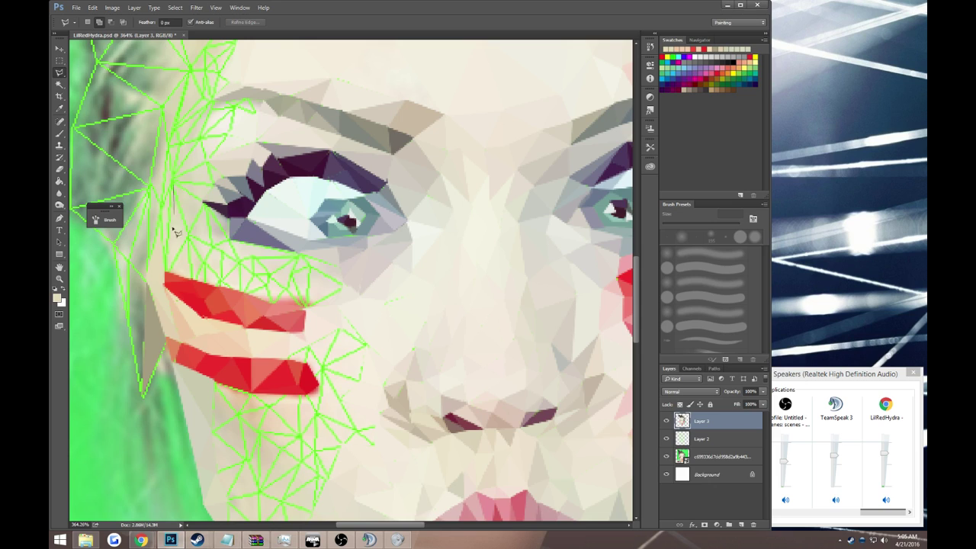
click(165, 272)
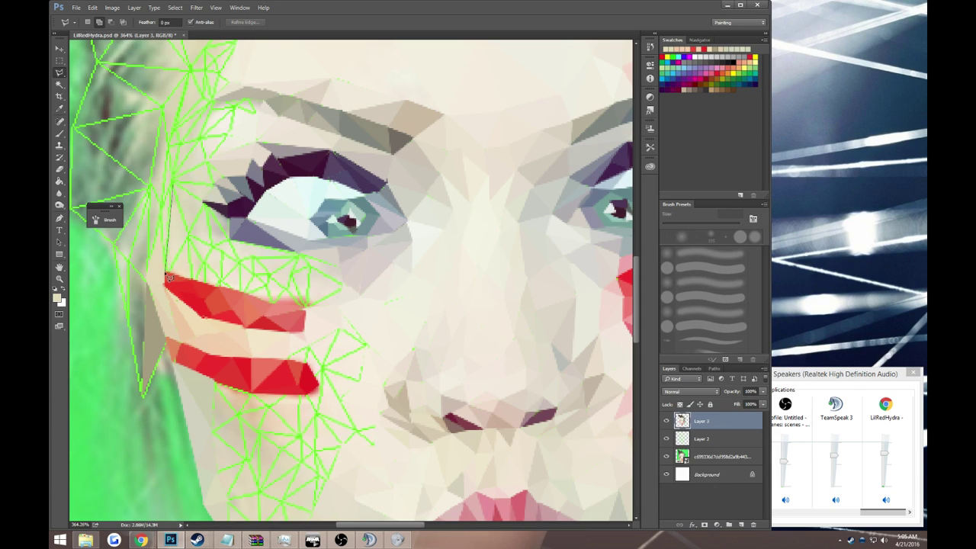
click(173, 185)
key(i)
click(169, 216)
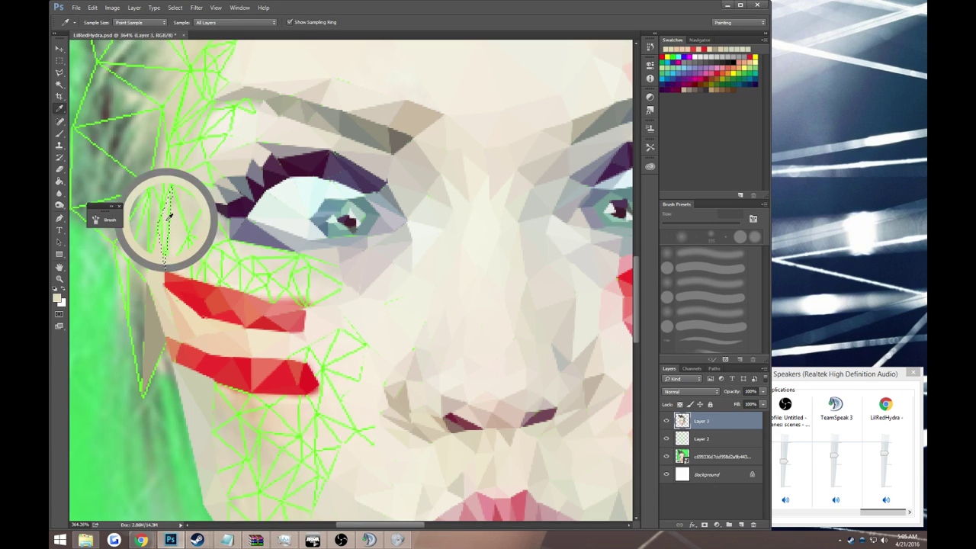
key(g)
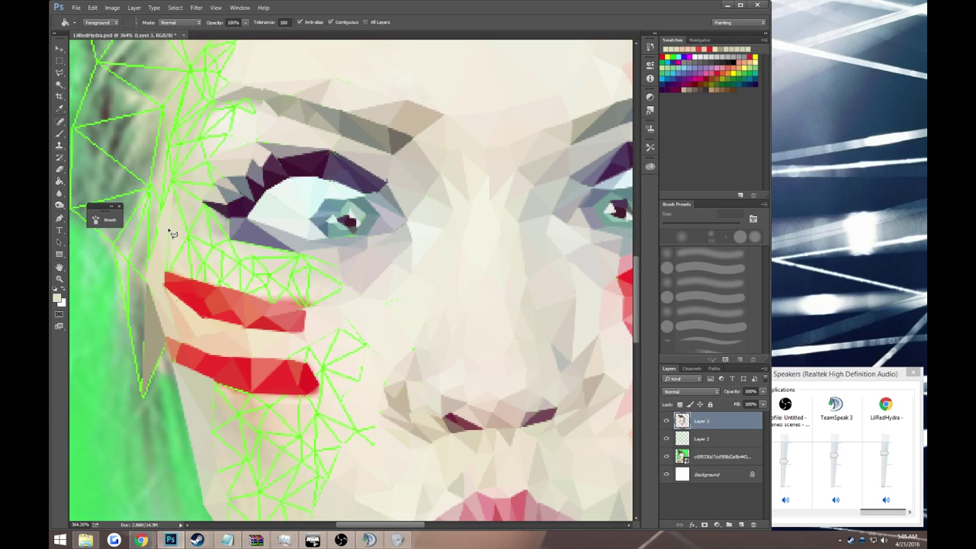
key(l)
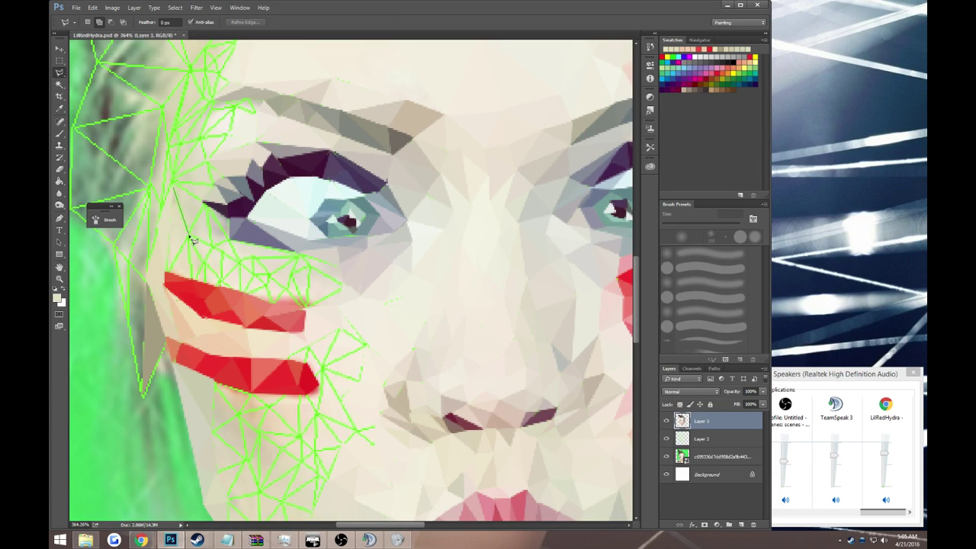
- Fill the triangle beside the eye's outer corner with the current skin colour
click(189, 234)
click(165, 270)
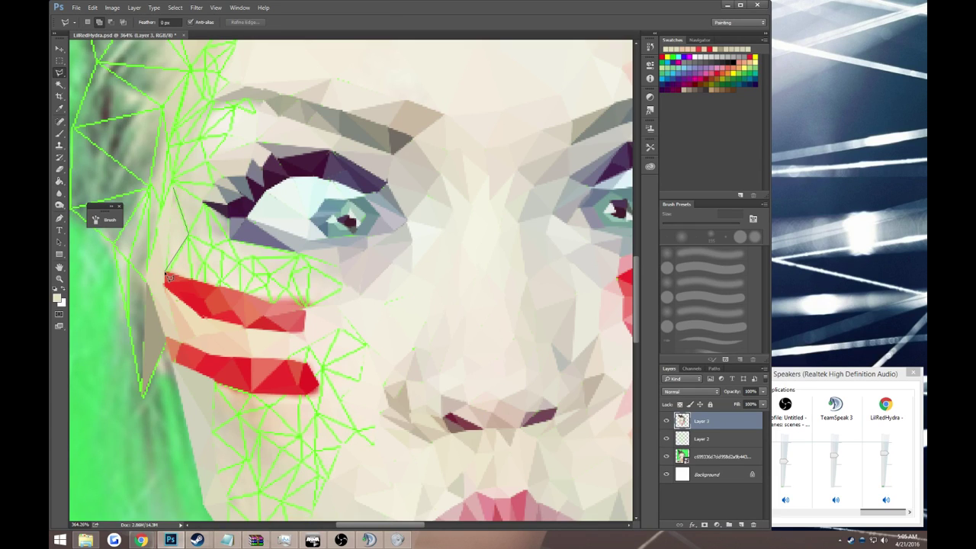
click(174, 188)
key(g)
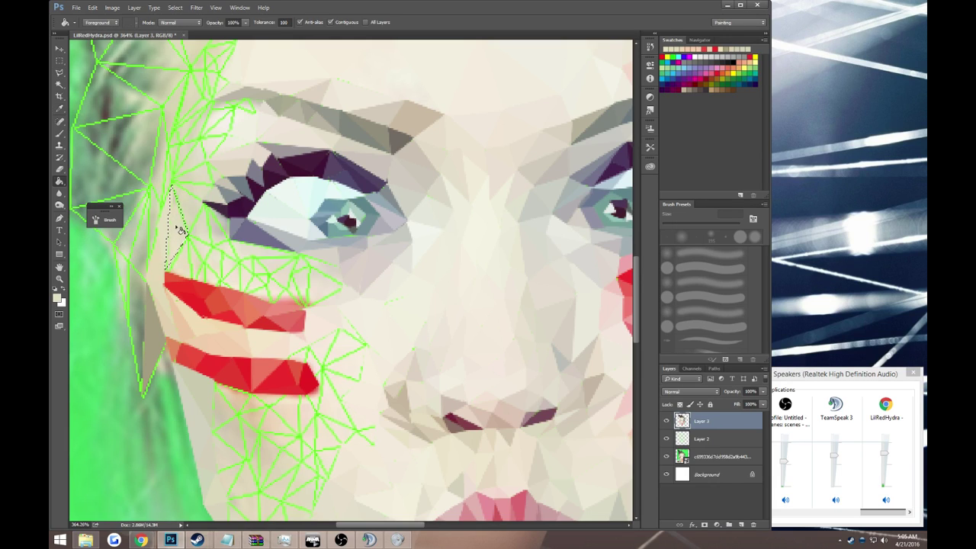
click(175, 229)
key(ctrl+d)
key(l)
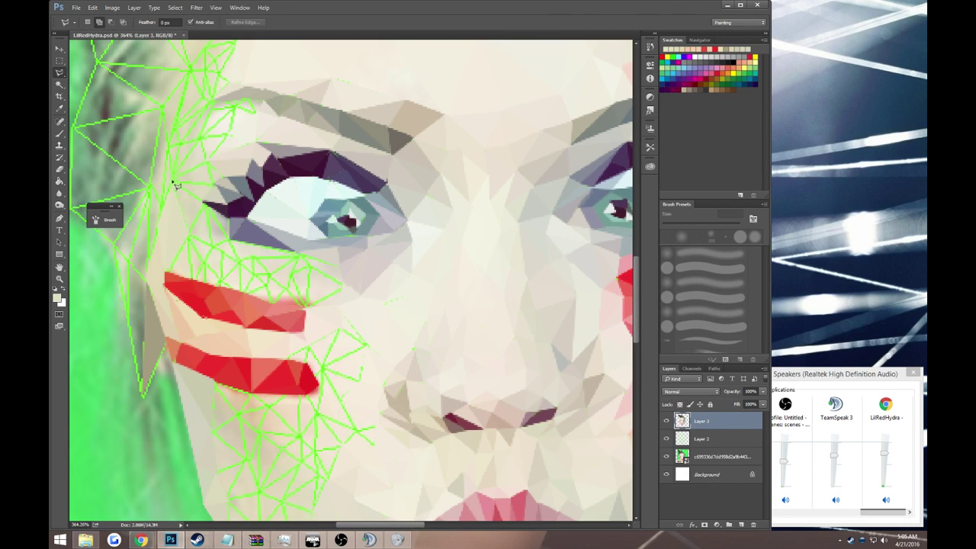
- Fill two triangles just below the eye's outer corner with skin tone
click(173, 181)
click(203, 205)
double_click(191, 235)
key(g)
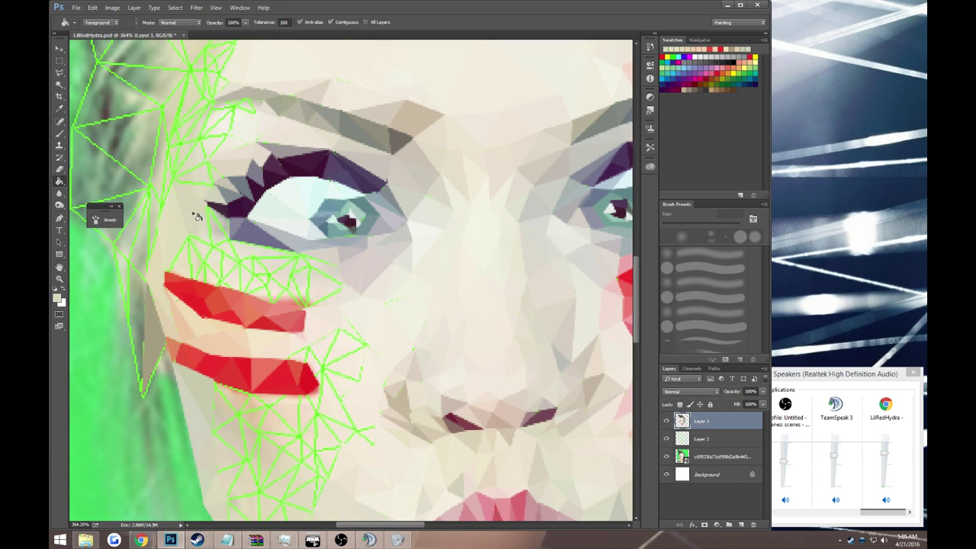
key(l)
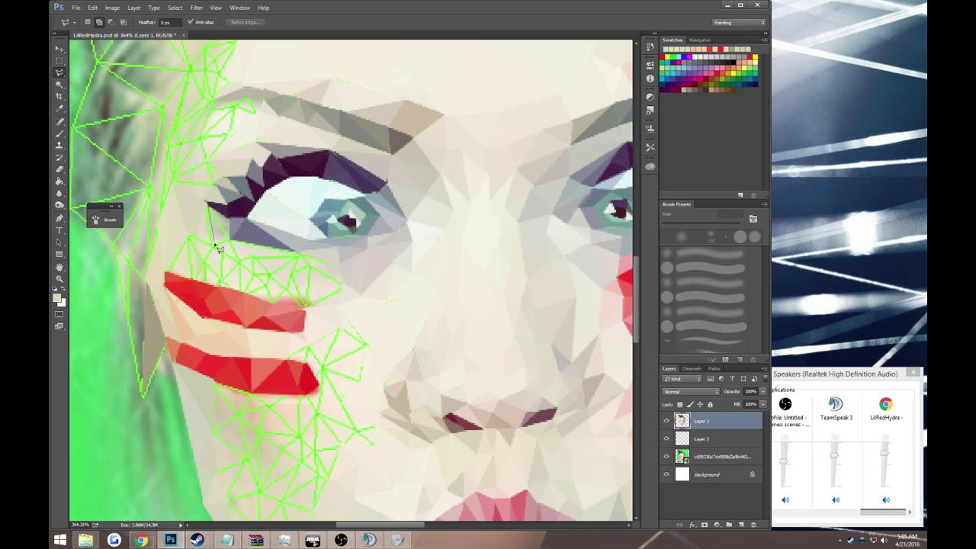
double_click(190, 238)
key(g)
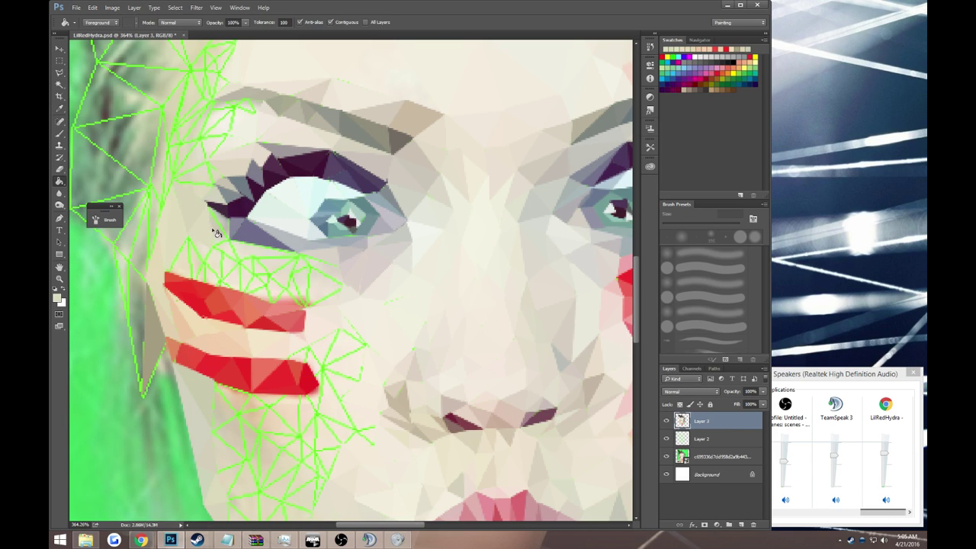
key(l)
- Fill the small triangles at the eye's outer corner, sampling a colour from the image
click(208, 205)
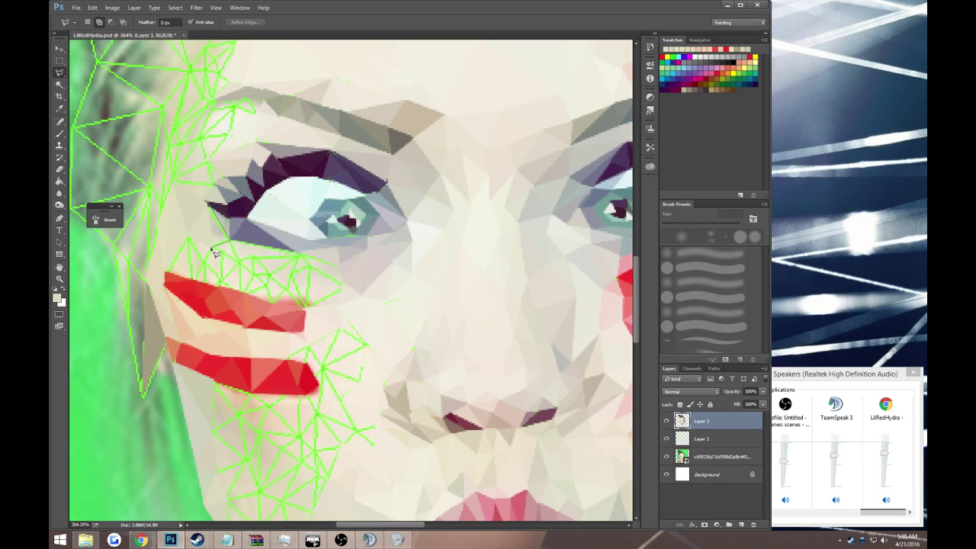
double_click(217, 238)
key(g)
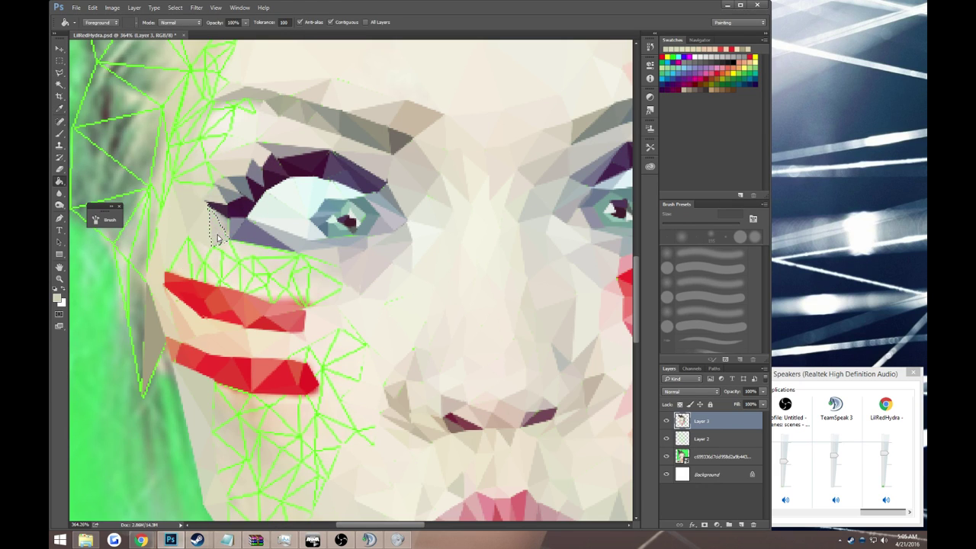
key(l)
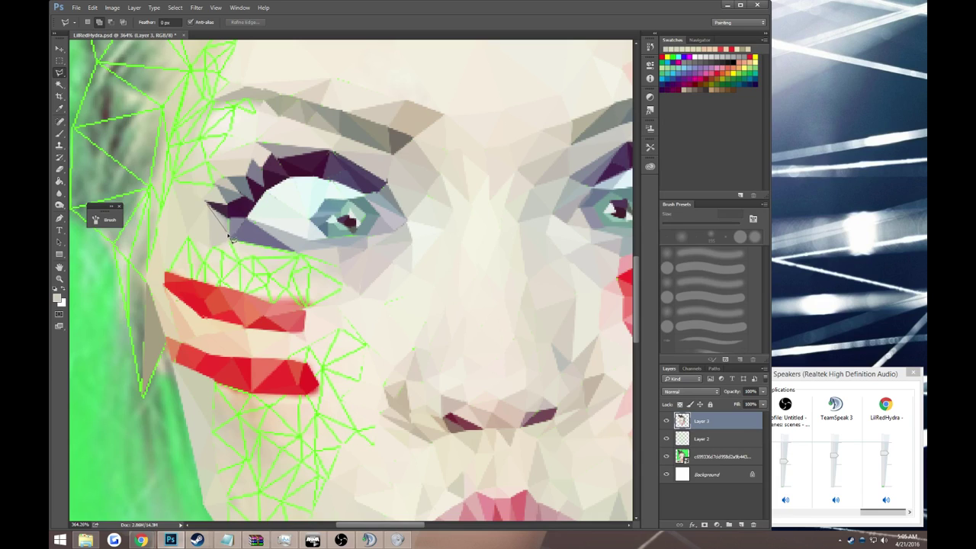
double_click(230, 221)
key(g)
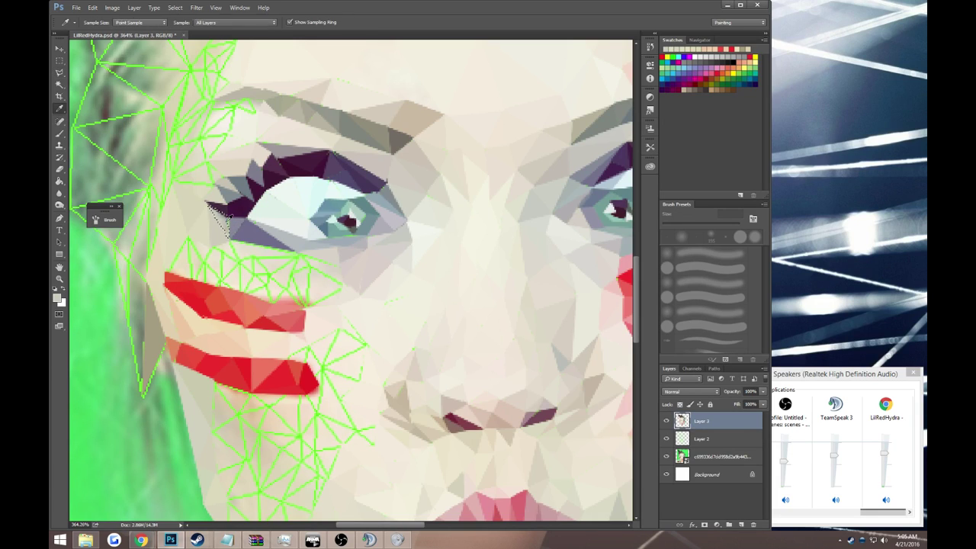
click(226, 220)
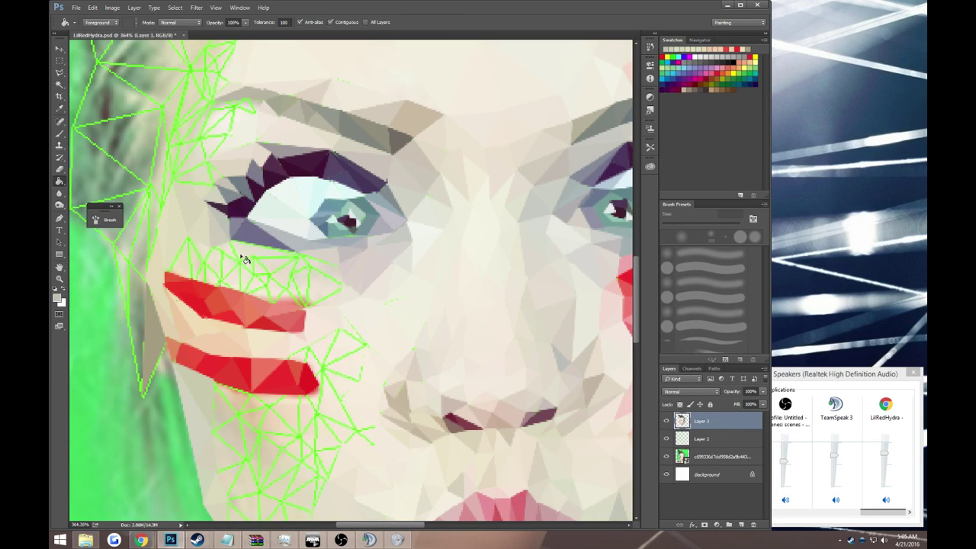
key(l)
- Fill two small triangles below the eye, then switch to the Twitch stream in Chrome
click(298, 254)
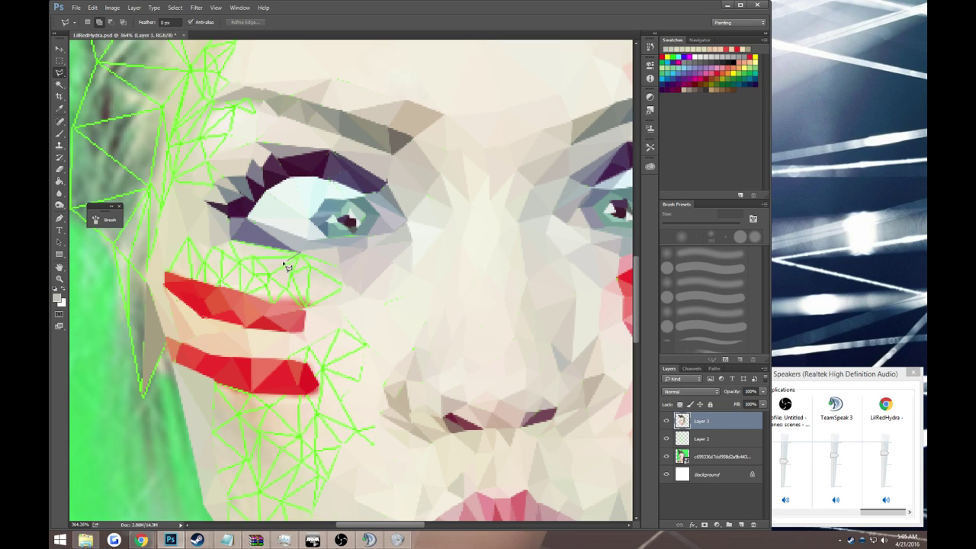
double_click(238, 244)
key(g)
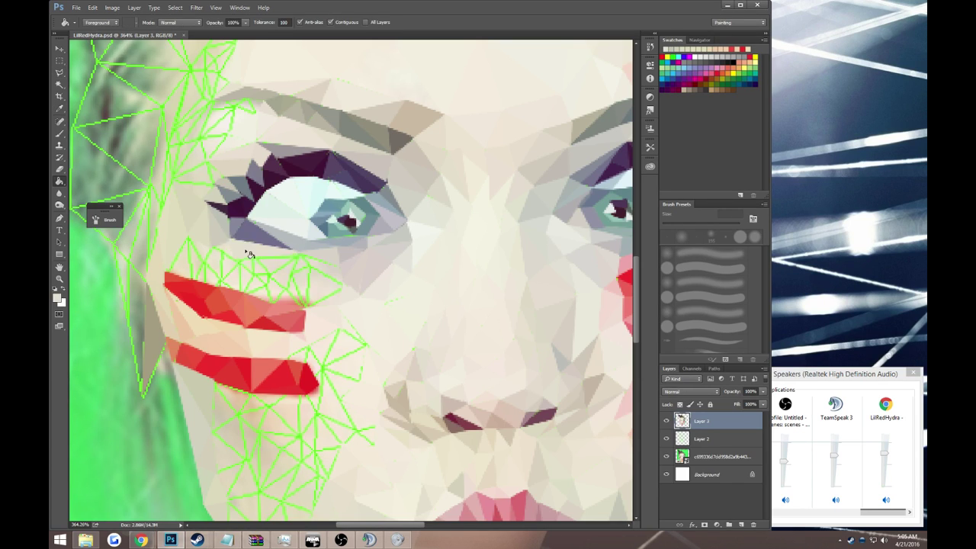
key(l)
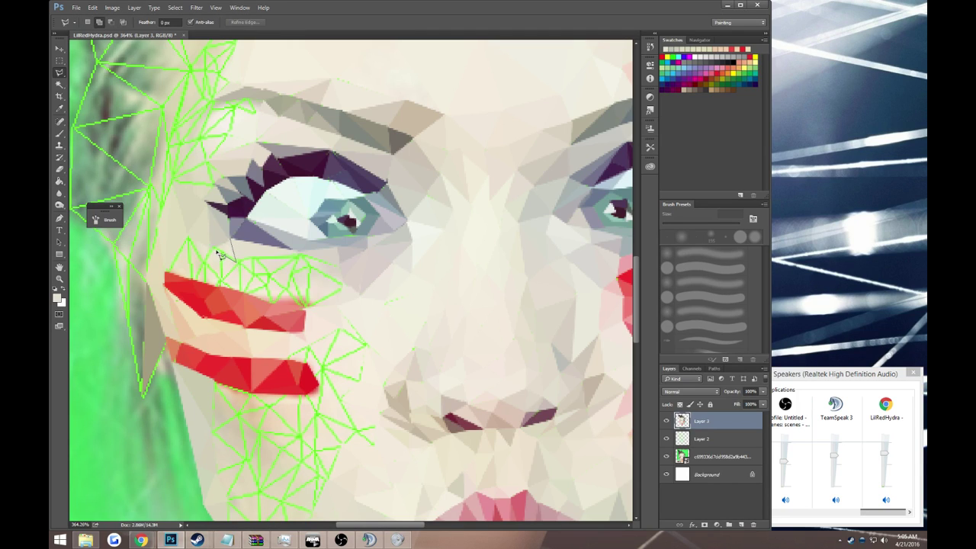
double_click(216, 253)
key(g)
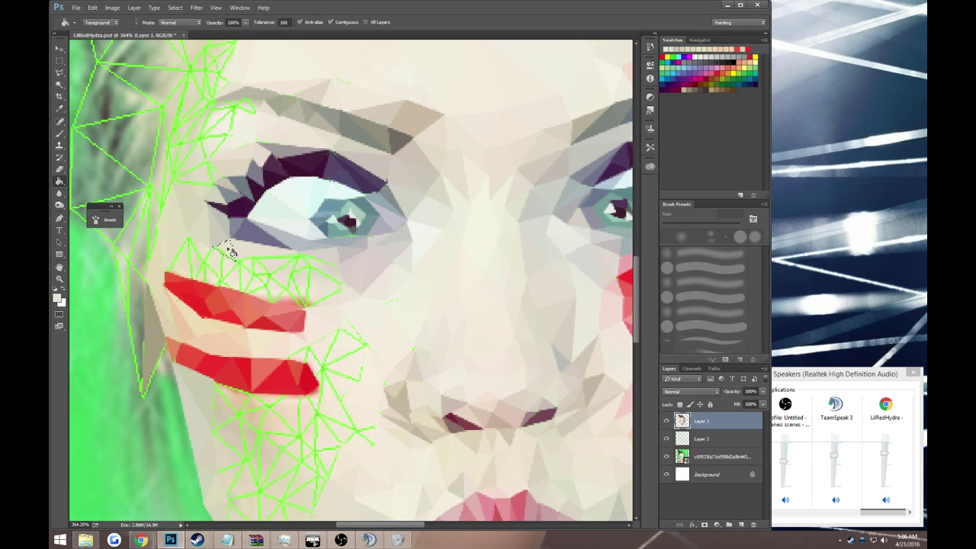
click(141, 540)
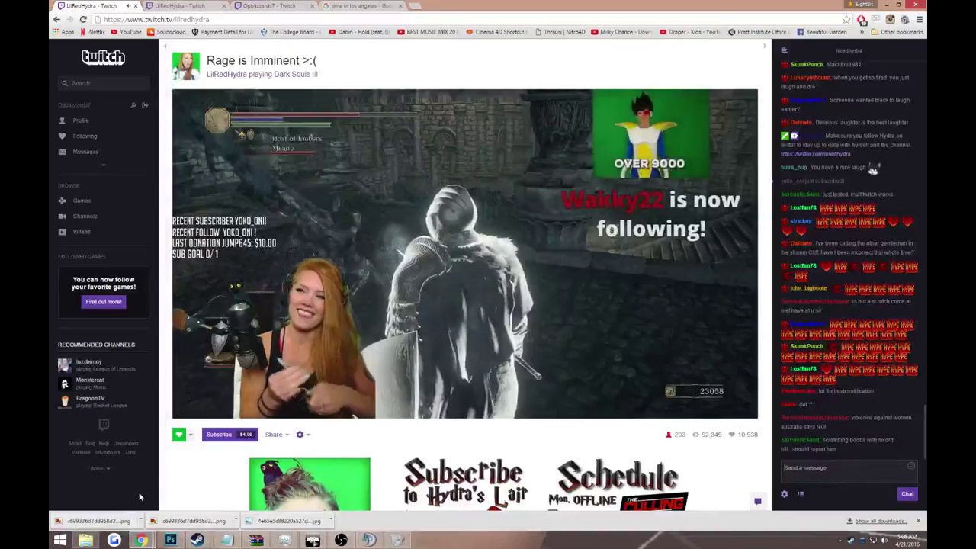
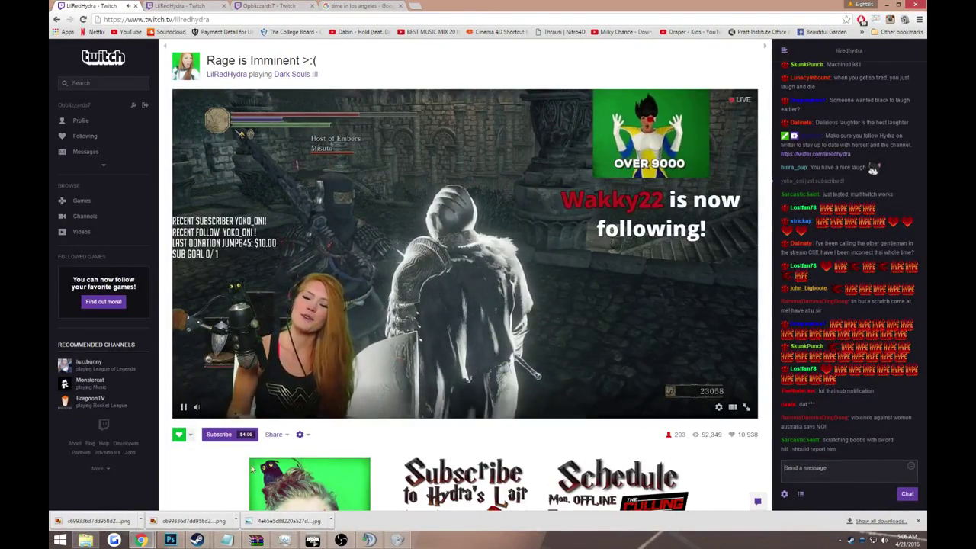
- Switch from Chrome back to the Photoshop low-poly portrait via the taskbar
click(171, 540)
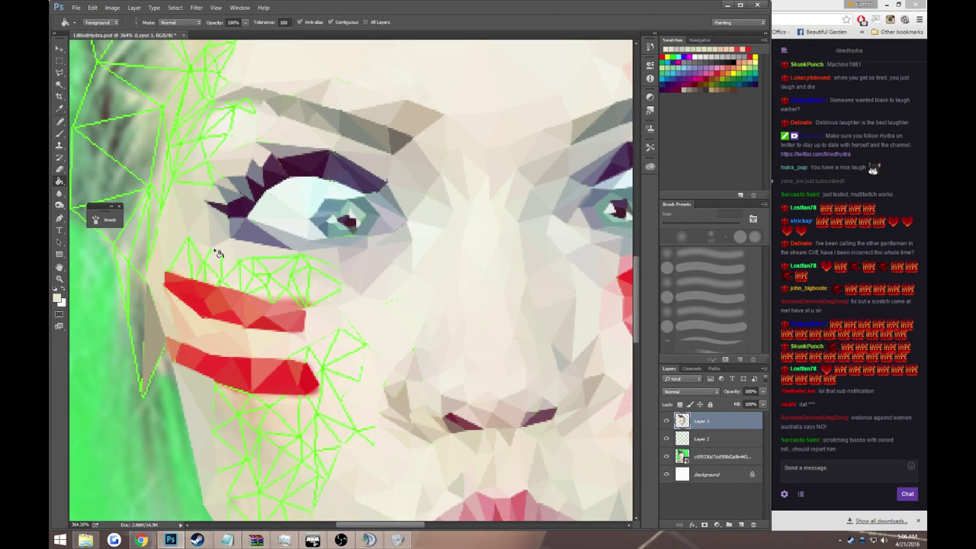
- Sample the neighbouring skin colour and fill the first triangle above the upper stripe's left end
key(l)
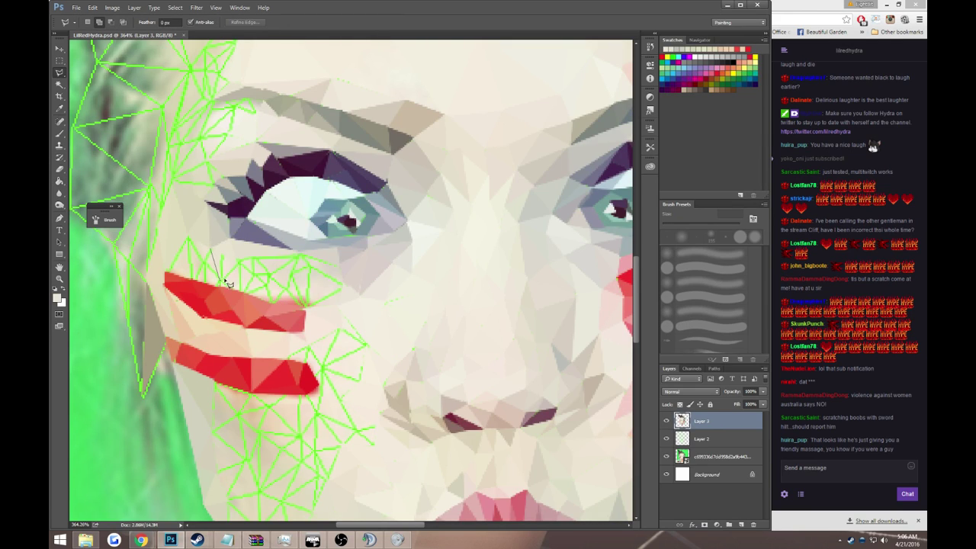
key(i)
click(227, 264)
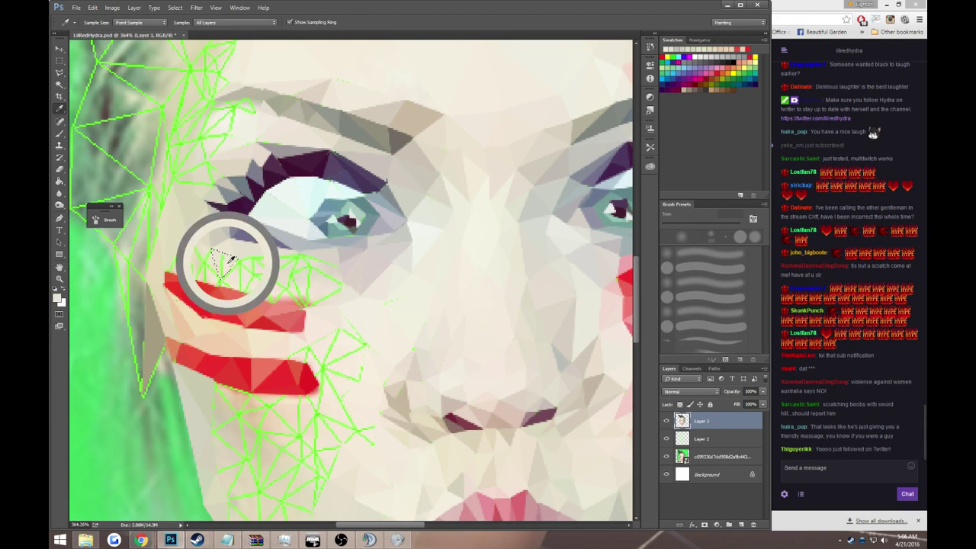
key(l)
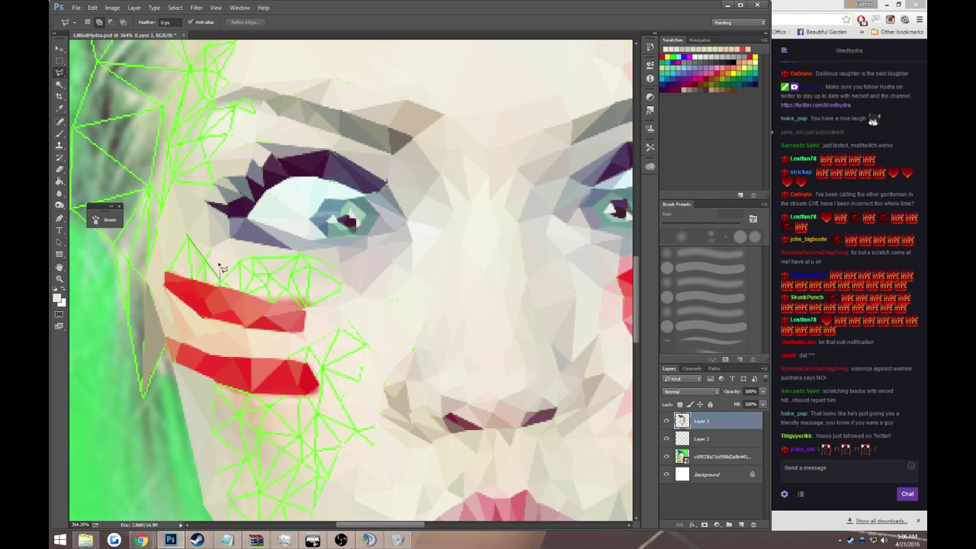
double_click(211, 254)
key(g)
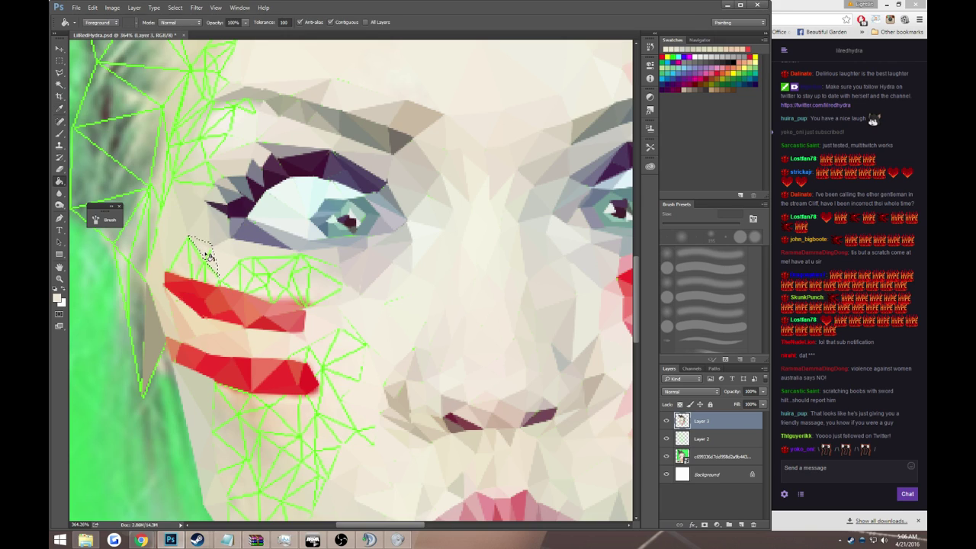
- Outline a triangle from a guide corner with the Polygonal Lasso, then deselect
key(l)
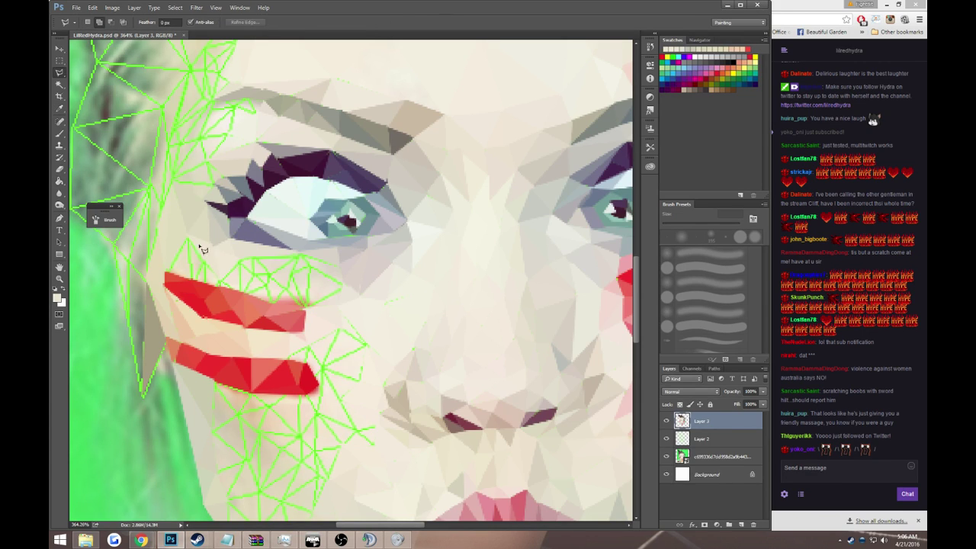
click(188, 236)
click(231, 290)
click(195, 285)
click(187, 236)
key(i)
key(l)
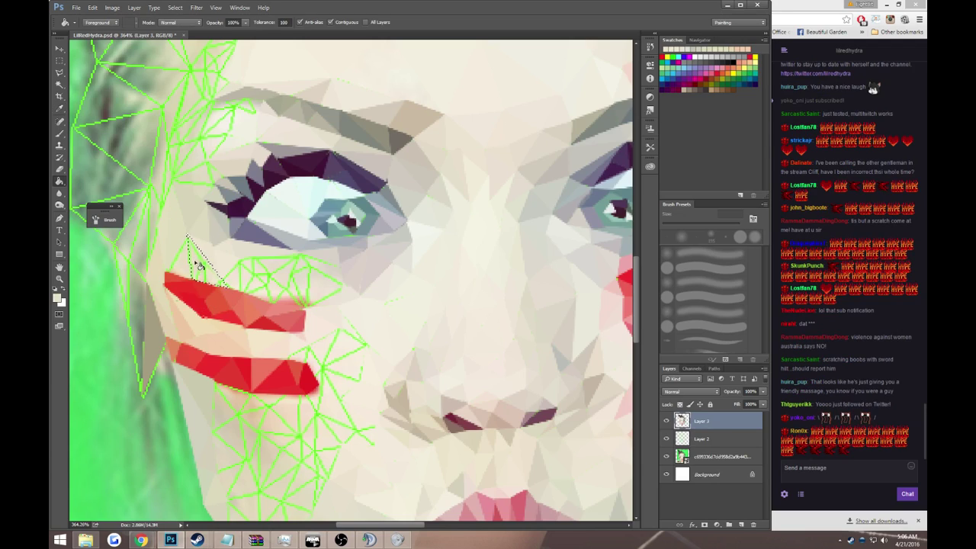
key(ctrl+d)
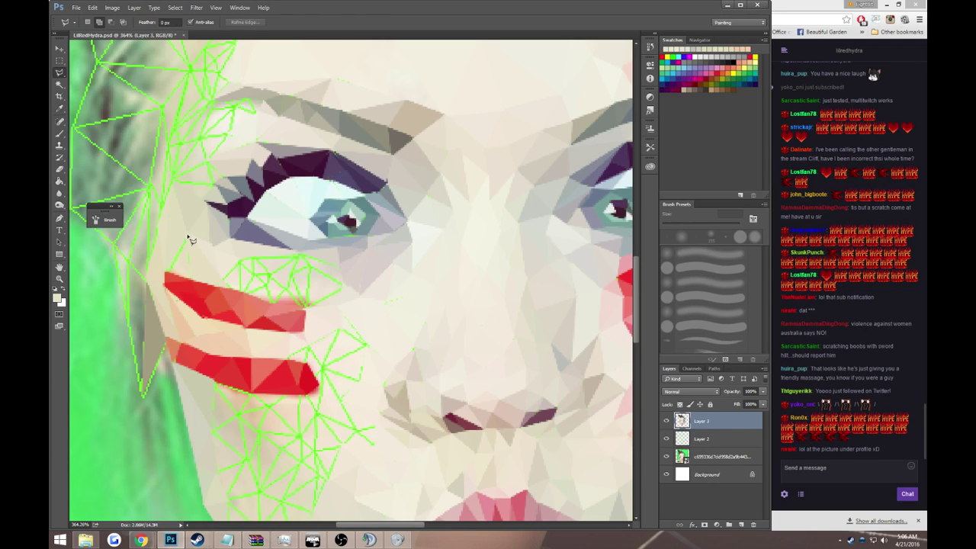
- Fill a new triangle just above the red stripe with a matching sampled skin tone
click(188, 236)
click(190, 279)
click(165, 271)
click(187, 236)
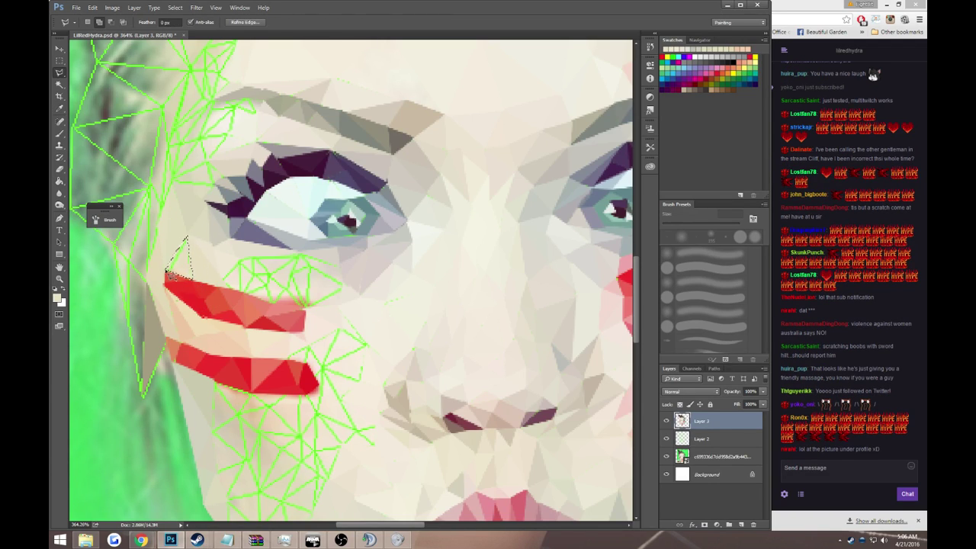
key(i)
click(183, 264)
key(ctrl+d)
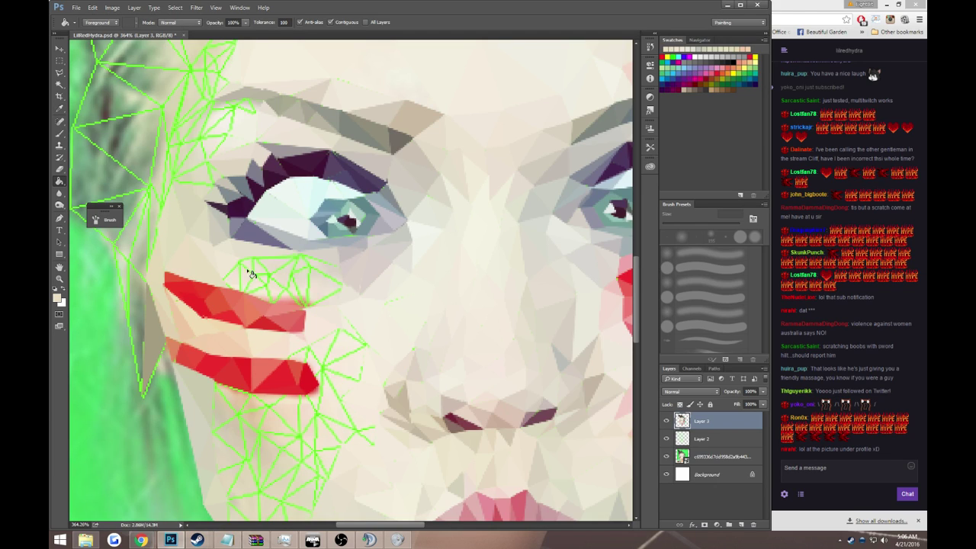
key(l)
- Fill the small triangle near the lips with a sampled skin colour and deselect
click(240, 260)
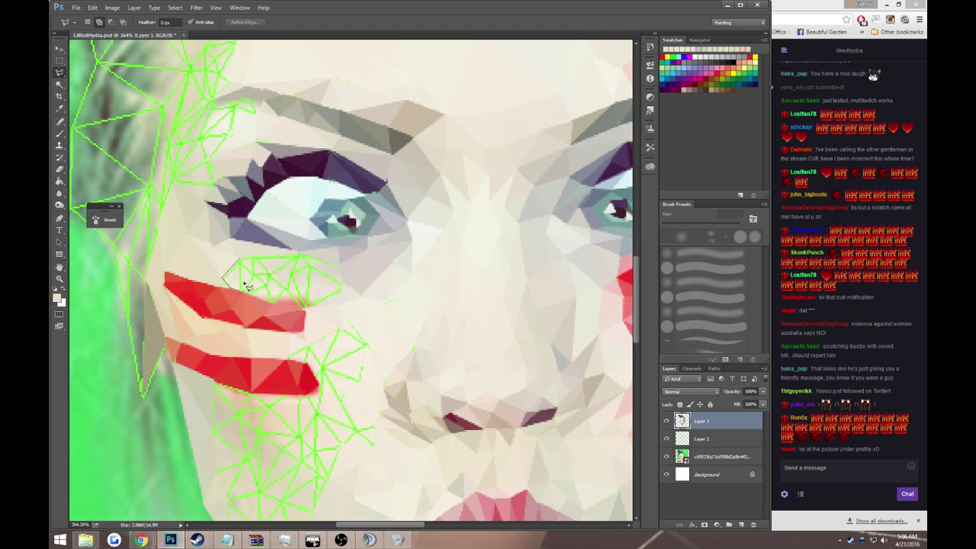
click(240, 261)
key(b)
key(i)
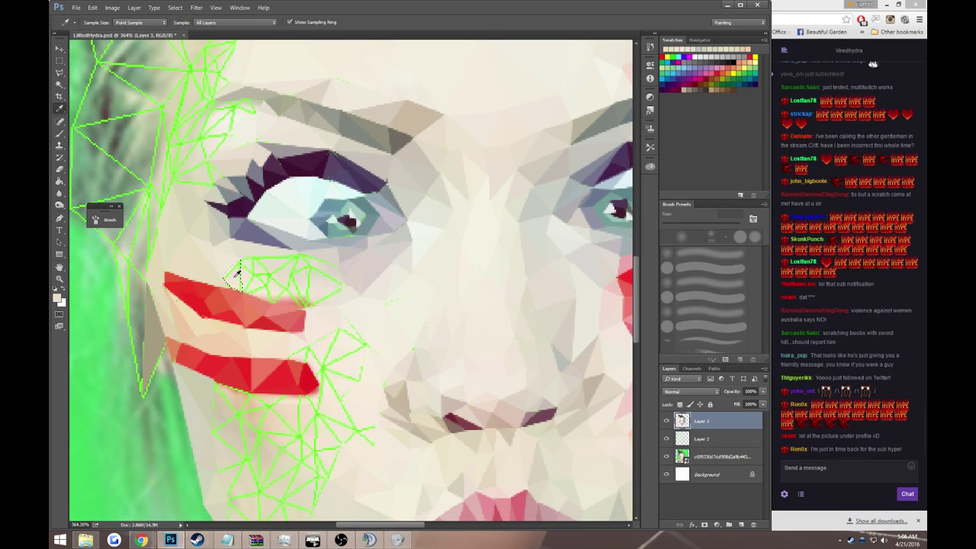
key(g)
click(236, 276)
key(ctrl+d)
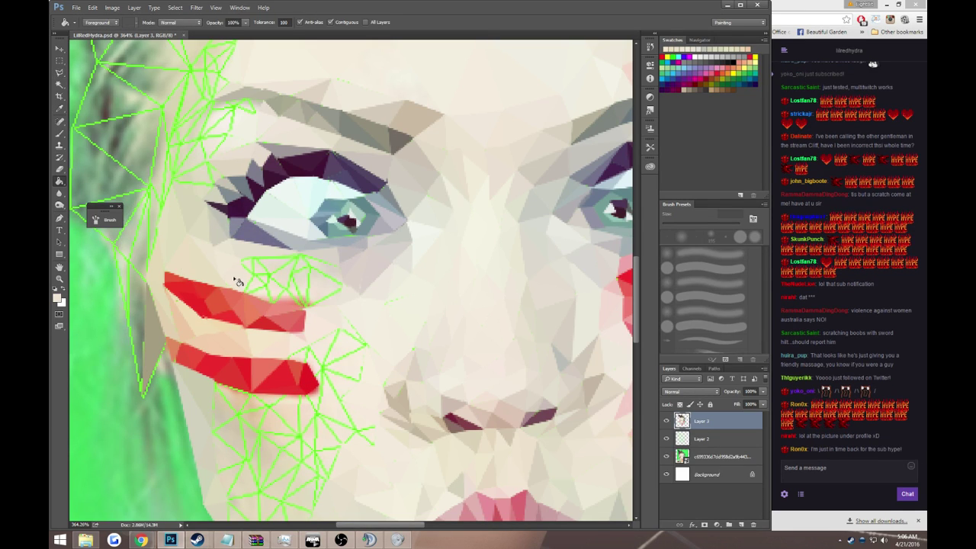
- Outline and skin-fill the next guide triangle above the upper red stripe
key(l)
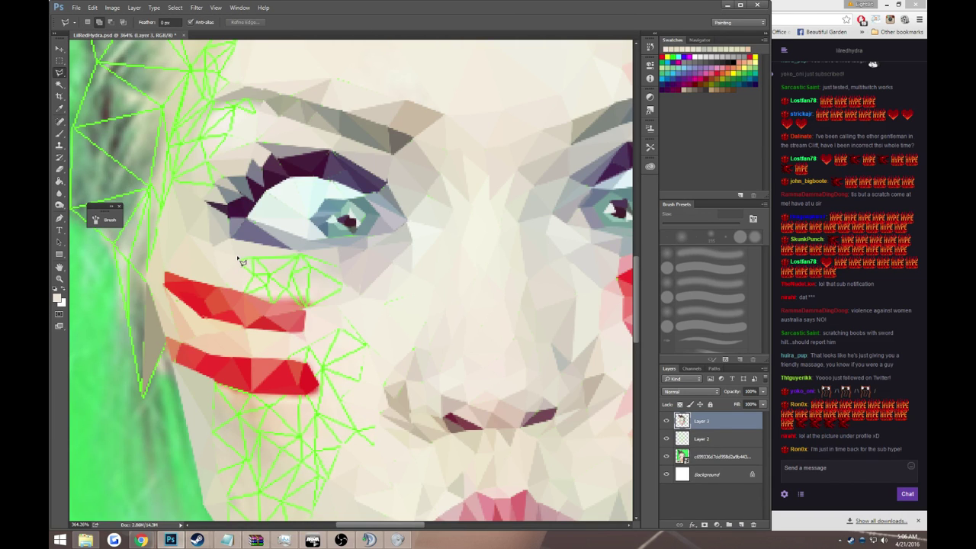
click(238, 258)
double_click(252, 267)
key(i)
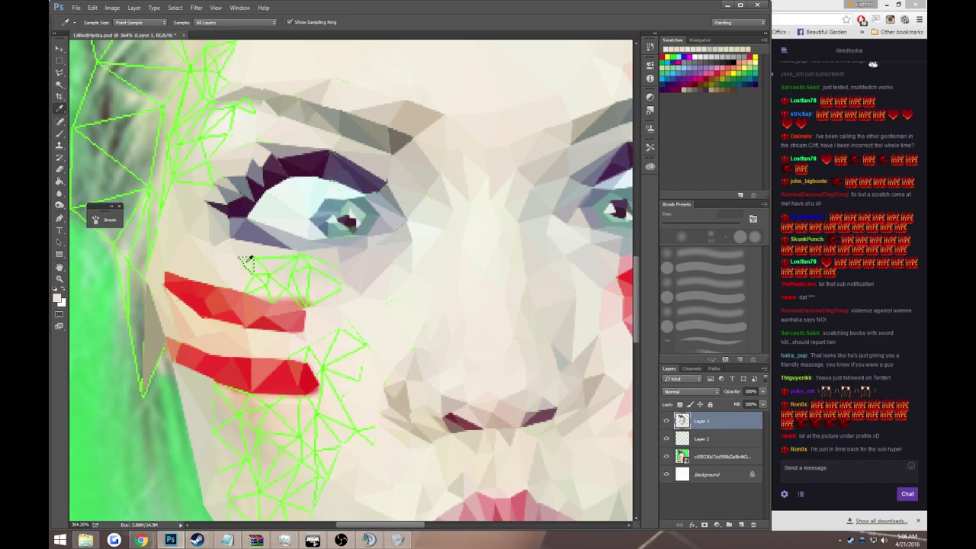
key(g)
- Select and fill two more triangles under the eye with sampled skin tone
key(l)
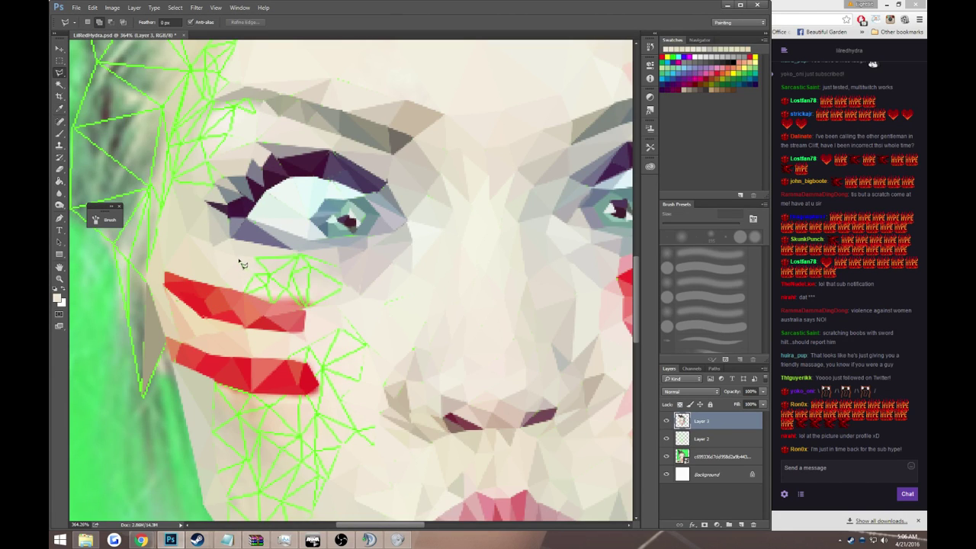
double_click(246, 296)
key(g)
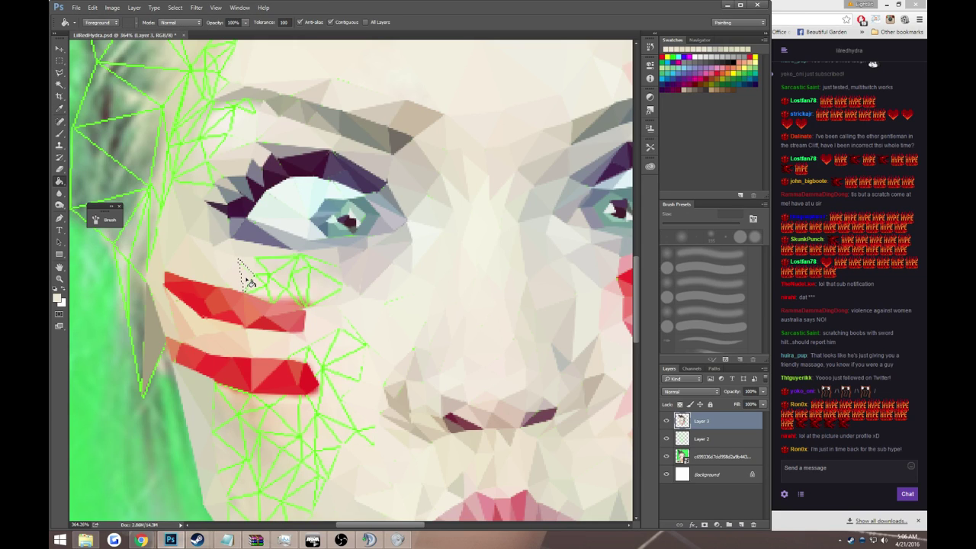
key(l)
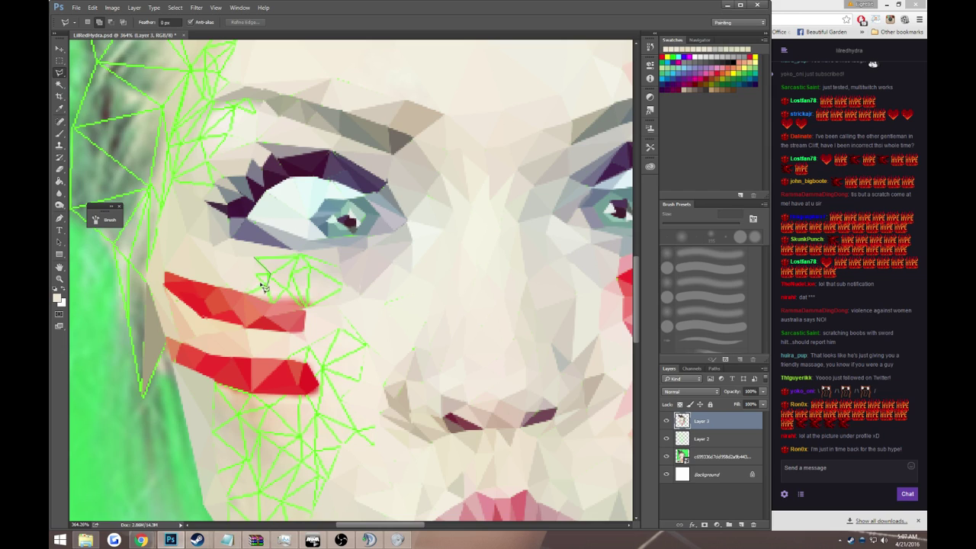
click(259, 279)
key(i)
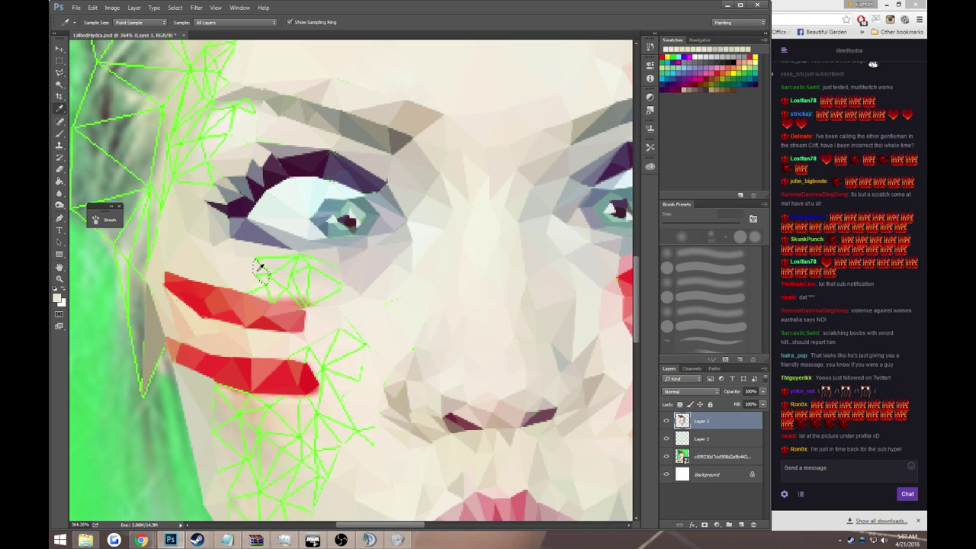
key(g)
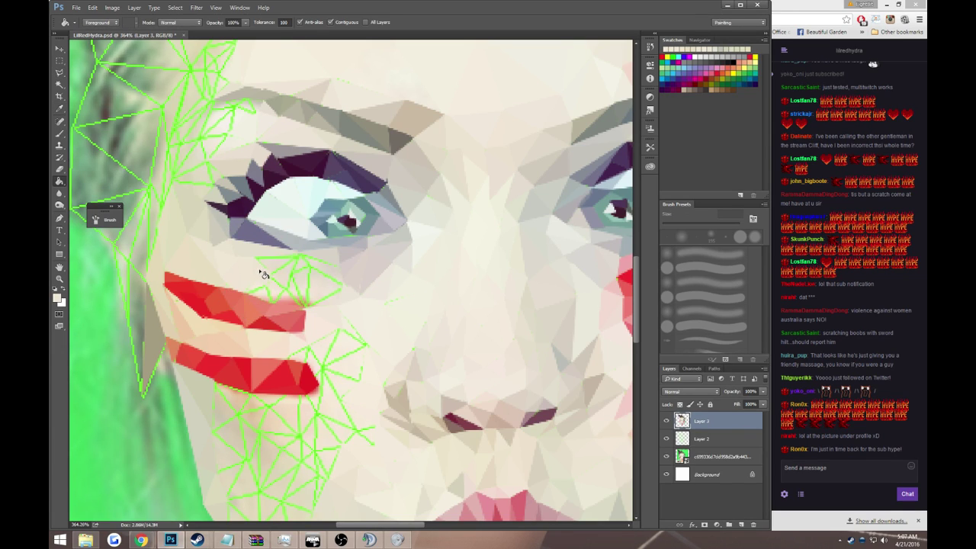
- Fill the triangle at the guide corner below the eye, then outline the next one
key(l)
click(254, 257)
click(302, 254)
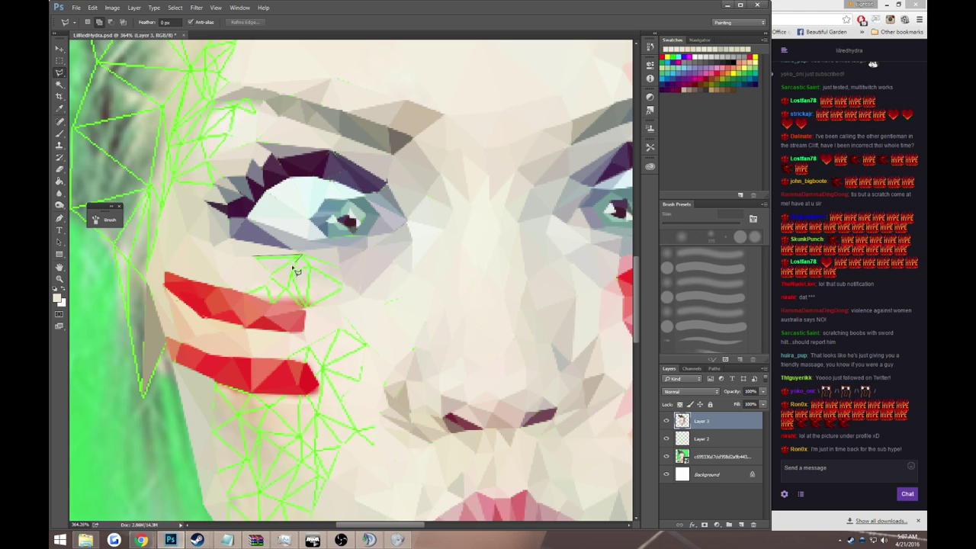
double_click(276, 269)
key(g)
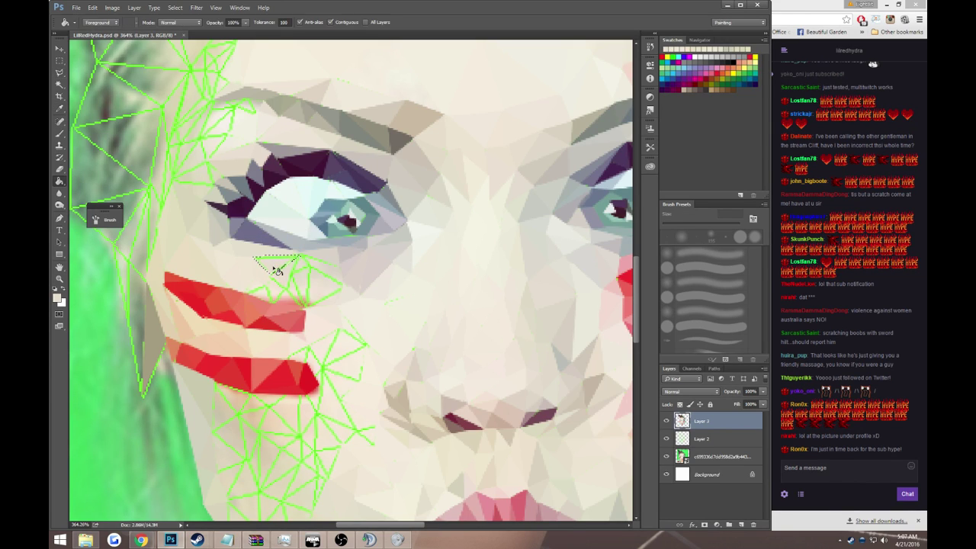
click(276, 270)
key(ctrl+d)
key(l)
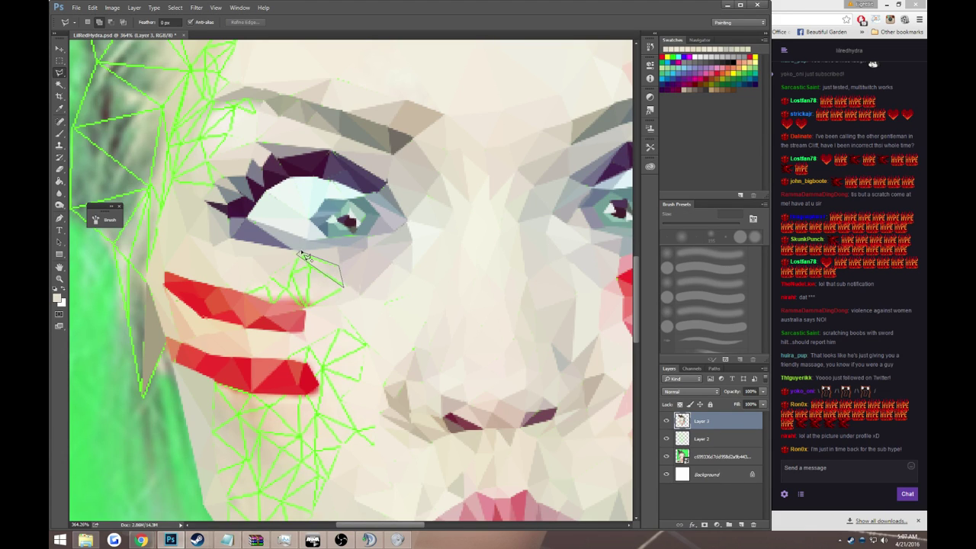
click(303, 255)
- Leave Photoshop and bring the Twitch stream to the front
key(i)
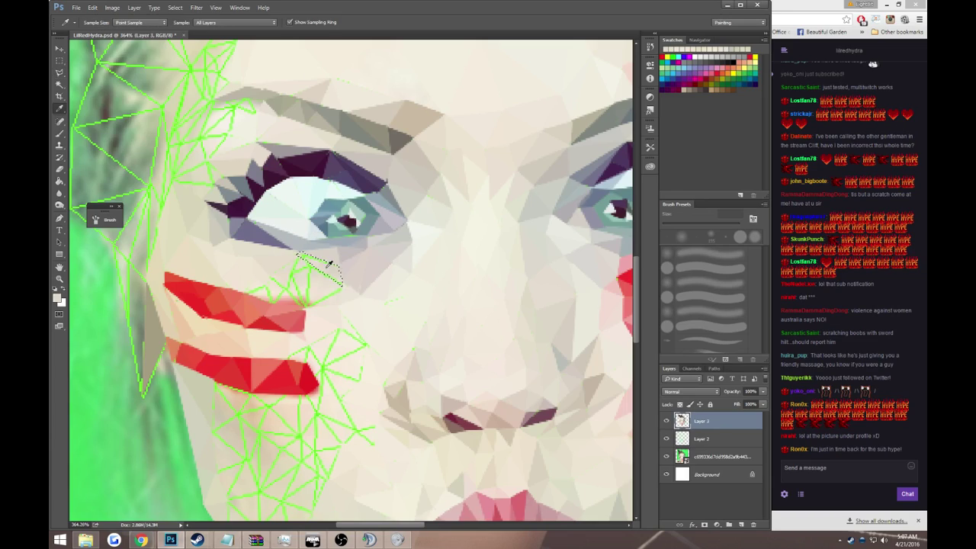
key(g)
click(808, 467)
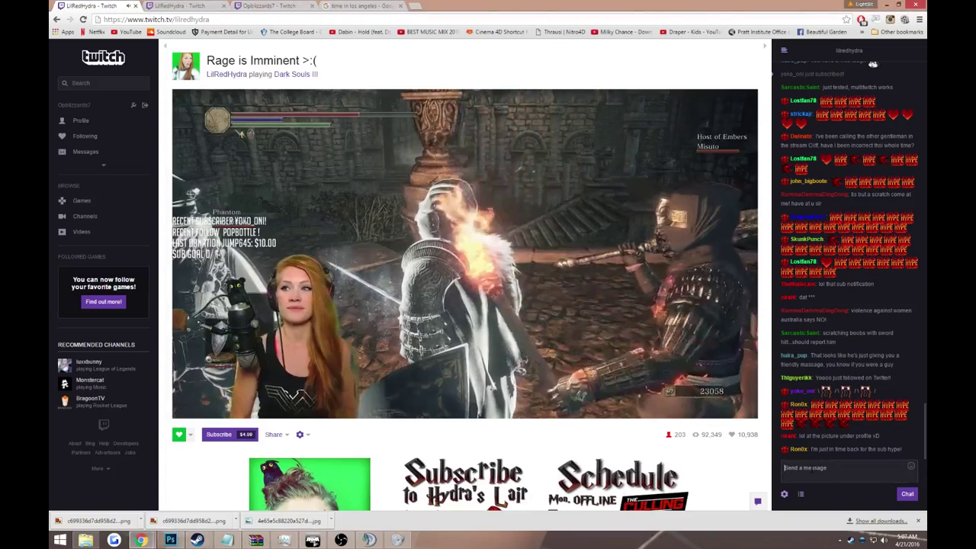
- Post the chat reply 'thats the portrait picture' and scroll the stream page
text(thatm)
key(BackSpace)
text(s the)
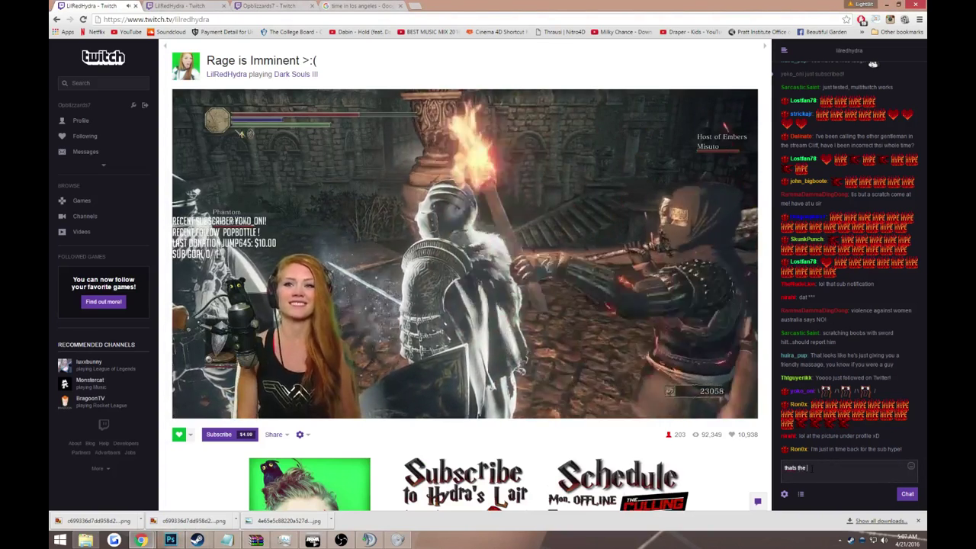
text( portrait)
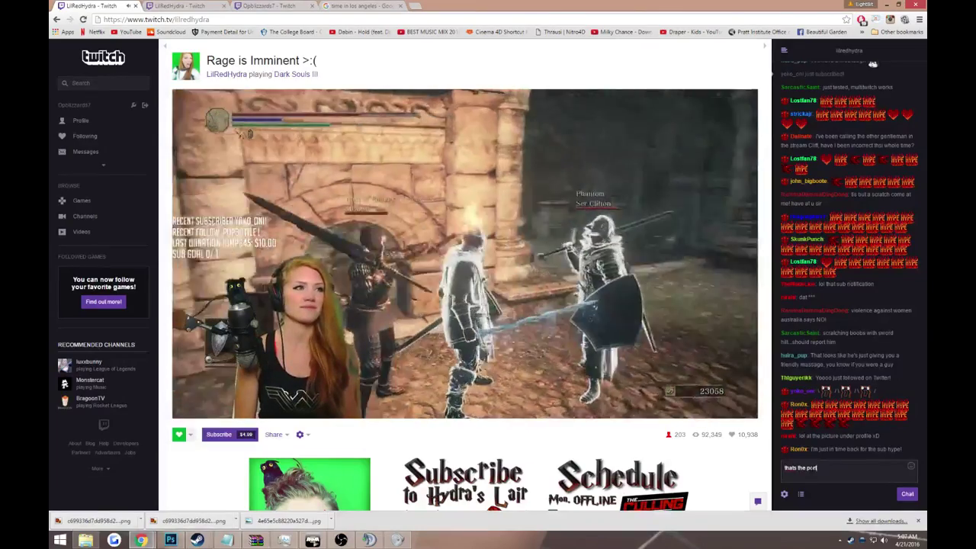
text( picture)
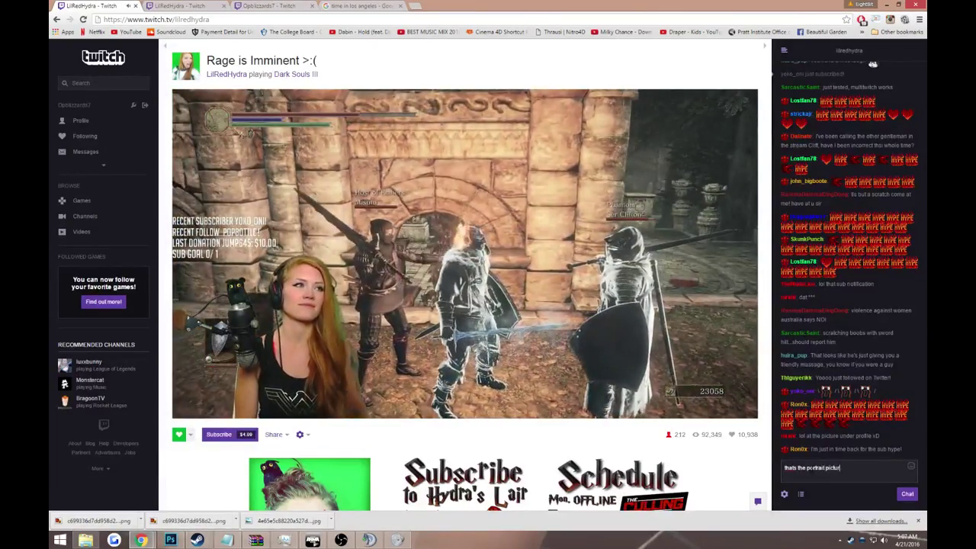
key(Return)
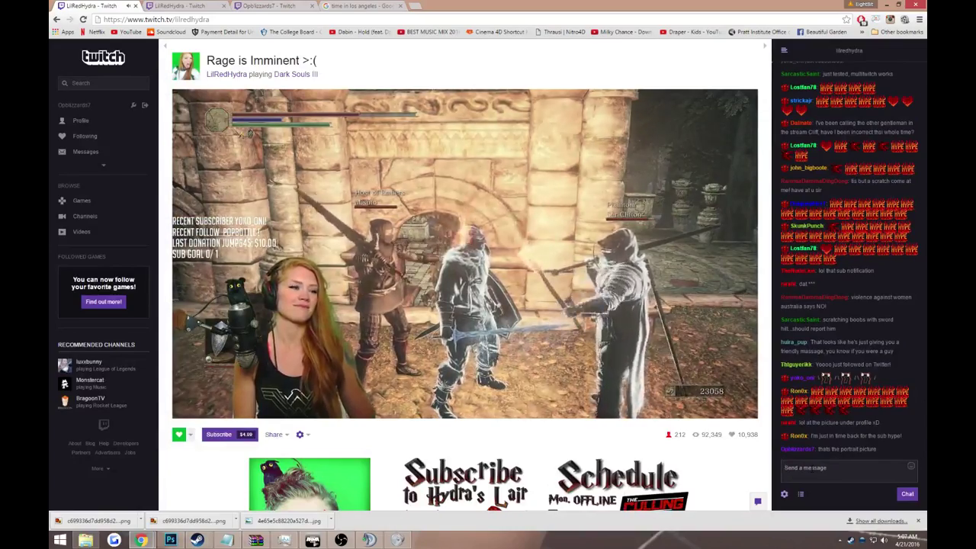
scroll(451, 292, down, 3)
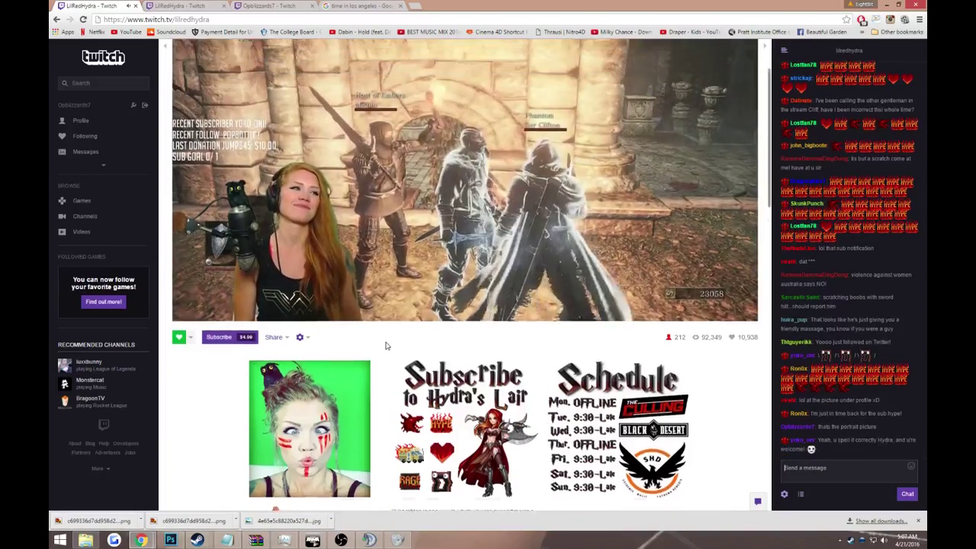
scroll(386, 345, up, 3)
- Return to Photoshop and fill a triangle above the red stripe with nearby skin tone
click(172, 539)
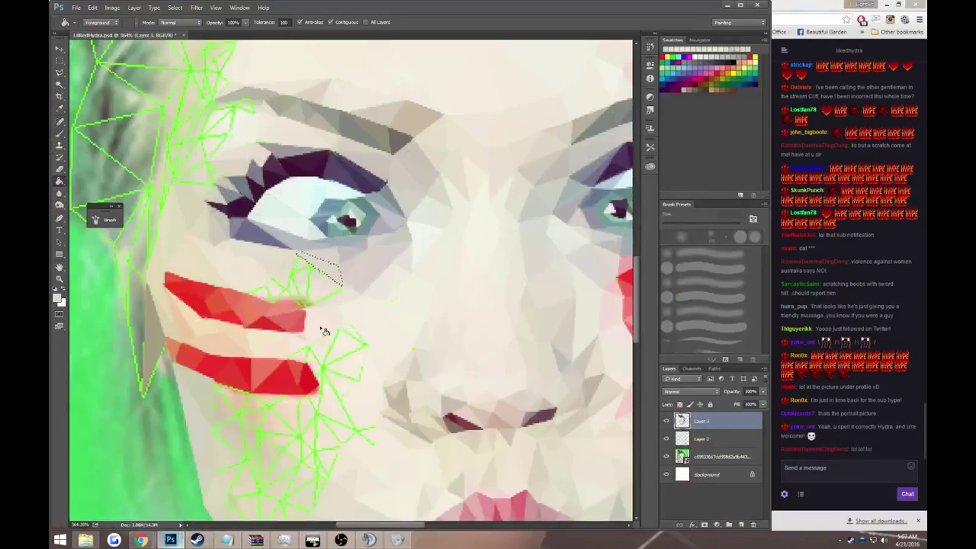
key(l)
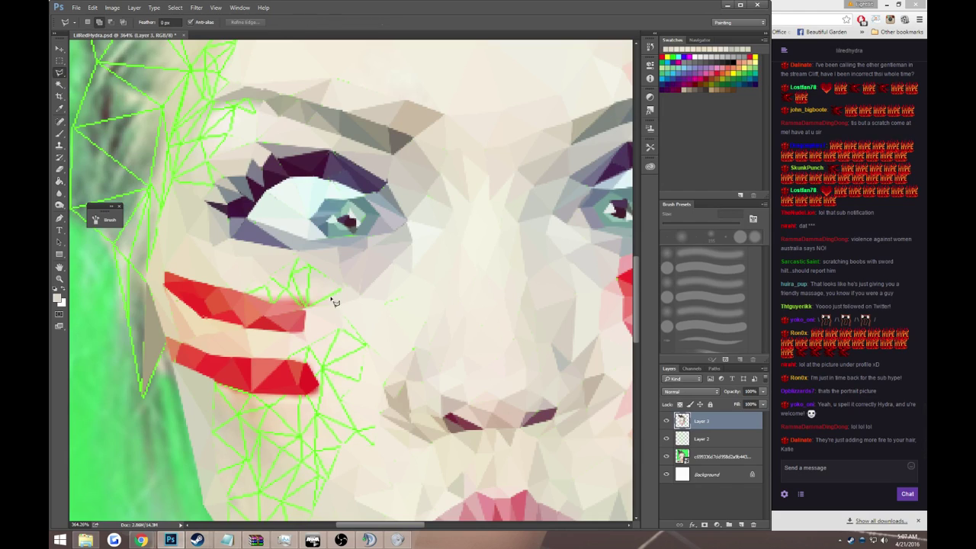
click(296, 255)
click(268, 277)
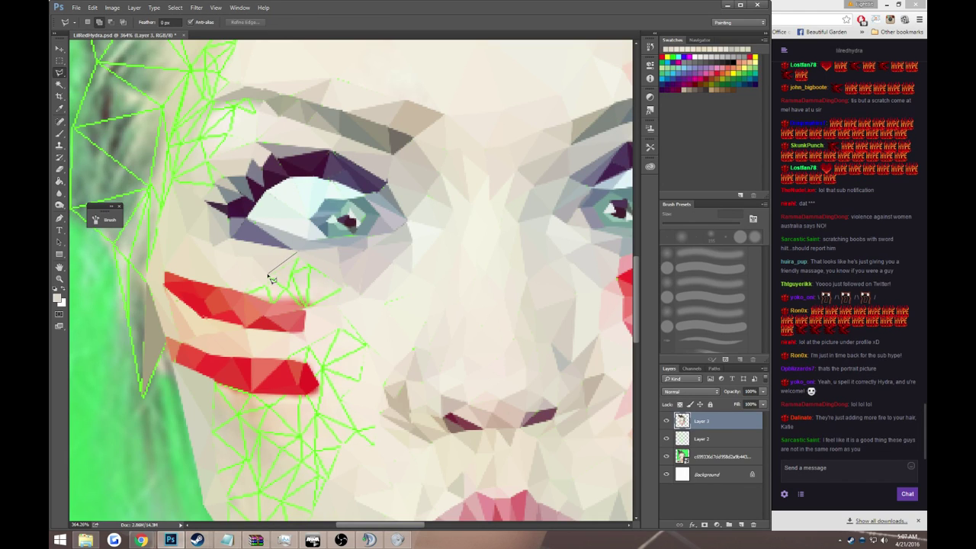
click(290, 295)
click(297, 257)
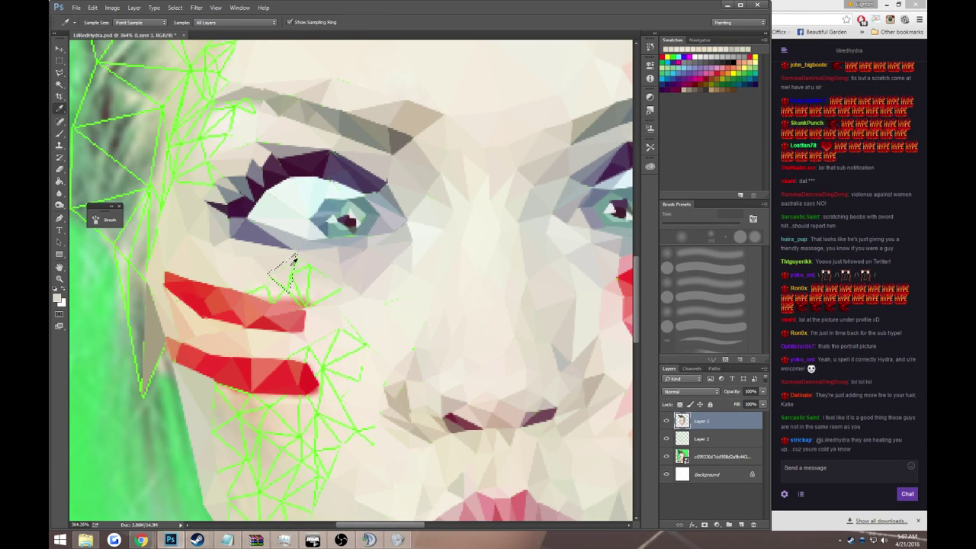
key(g)
click(286, 274)
key(ctrl+d)
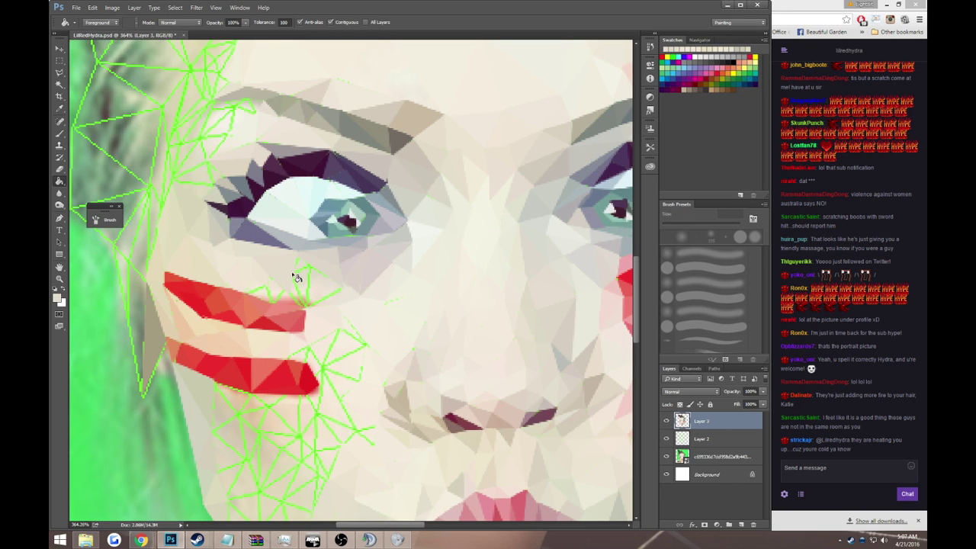
- Fill the next guide triangle below the eye with skin colour
key(l)
click(292, 251)
click(290, 295)
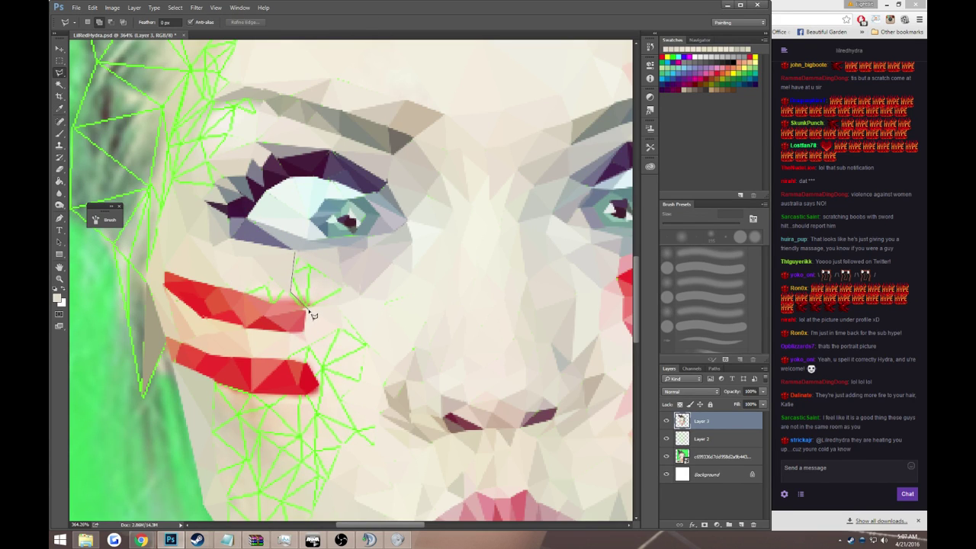
click(296, 253)
key(i)
key(g)
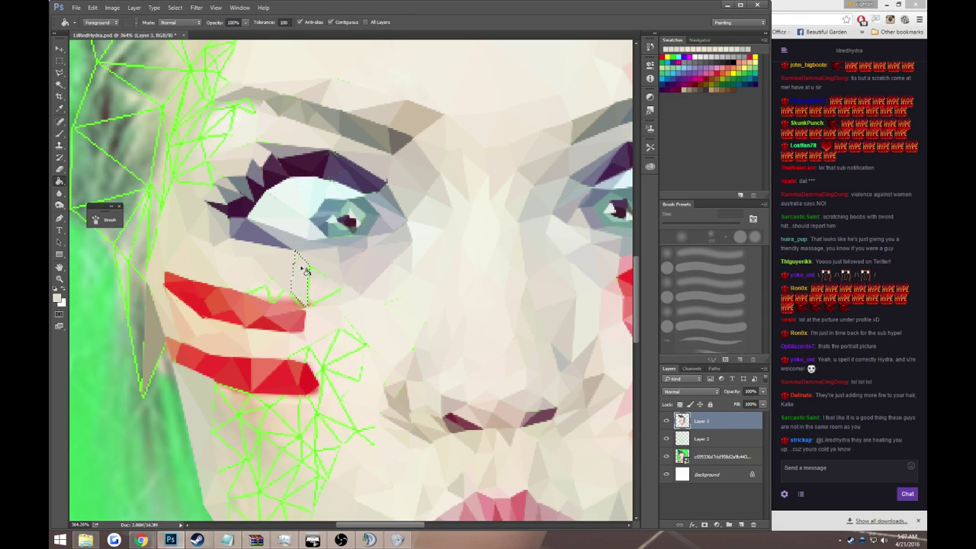
click(303, 270)
key(ctrl+d)
- Outline and skin-fill the adjacent guide triangle, then deselect
key(l)
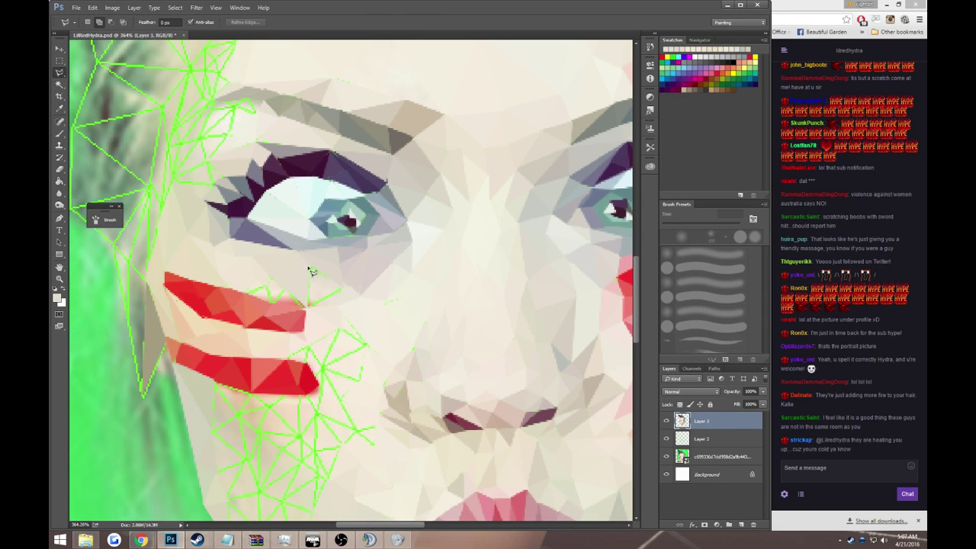
click(308, 266)
click(307, 305)
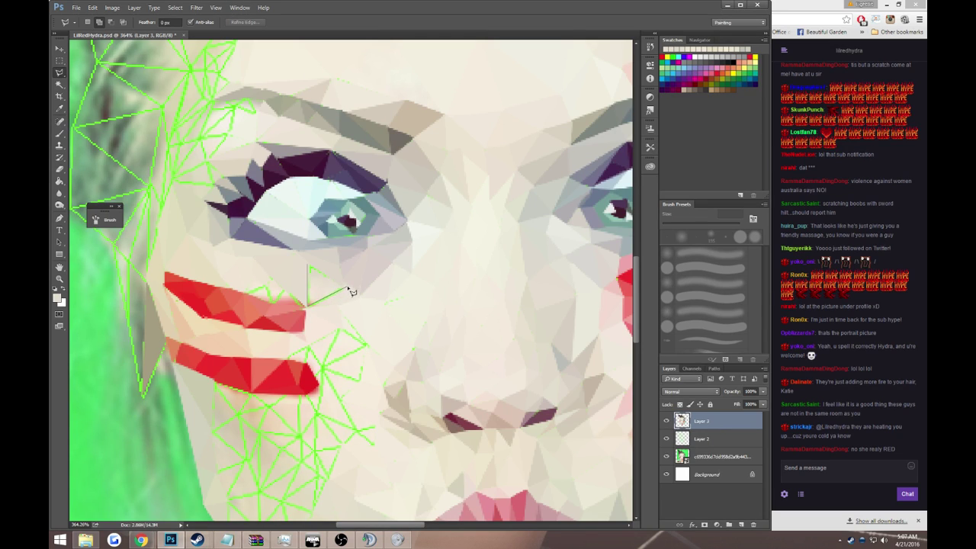
double_click(344, 287)
key(g)
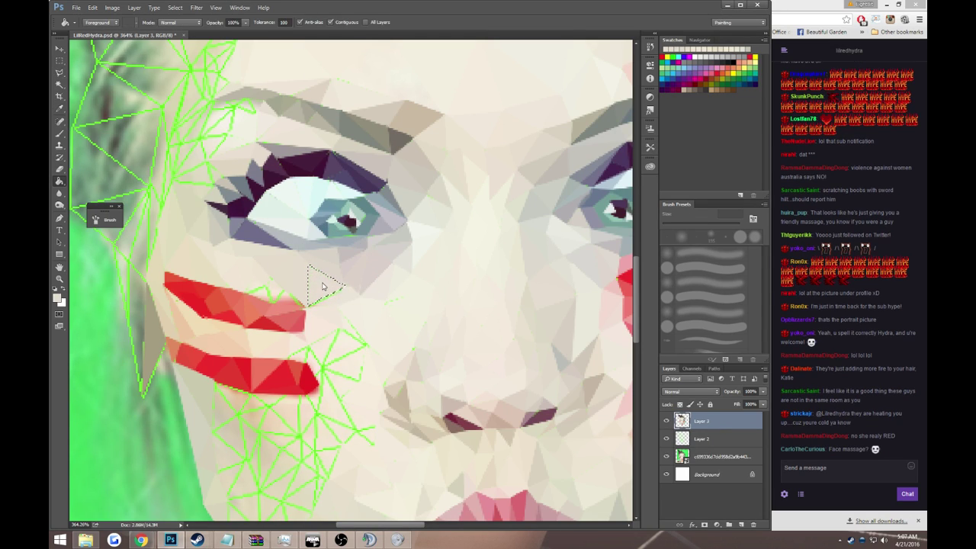
click(322, 286)
key(ctrl+d)
- Select and fill a thin triangle just above the stripe
key(l)
click(308, 305)
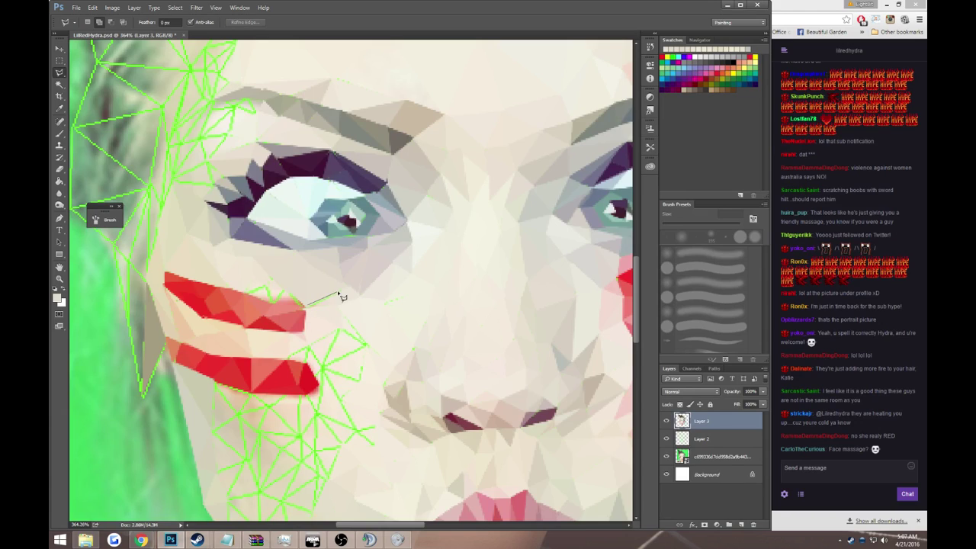
click(344, 289)
click(309, 306)
key(g)
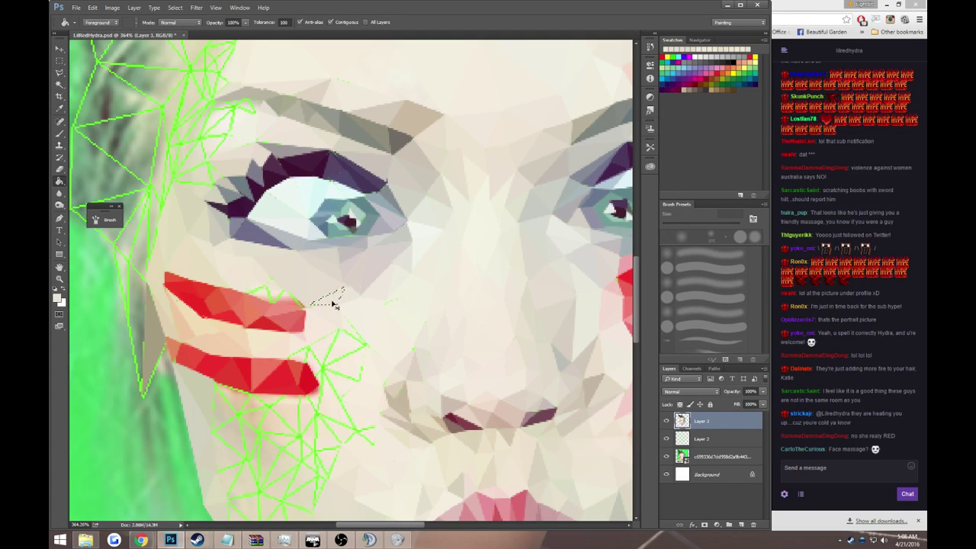
- Outline a triangle running along the upper red stripe
key(l)
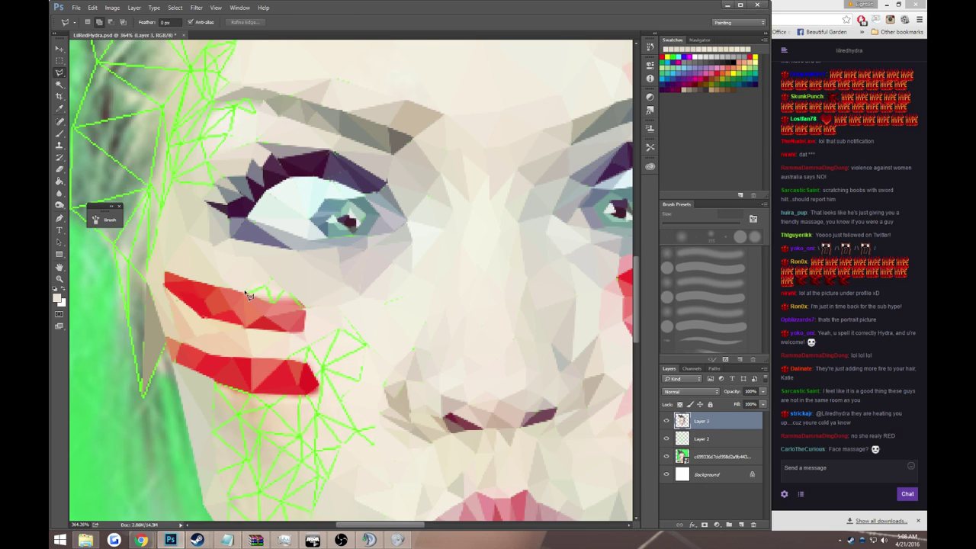
click(245, 293)
click(282, 303)
click(247, 294)
- Zoom out to check the whole portrait, then back in to 400% on the stripe tips
key(g)
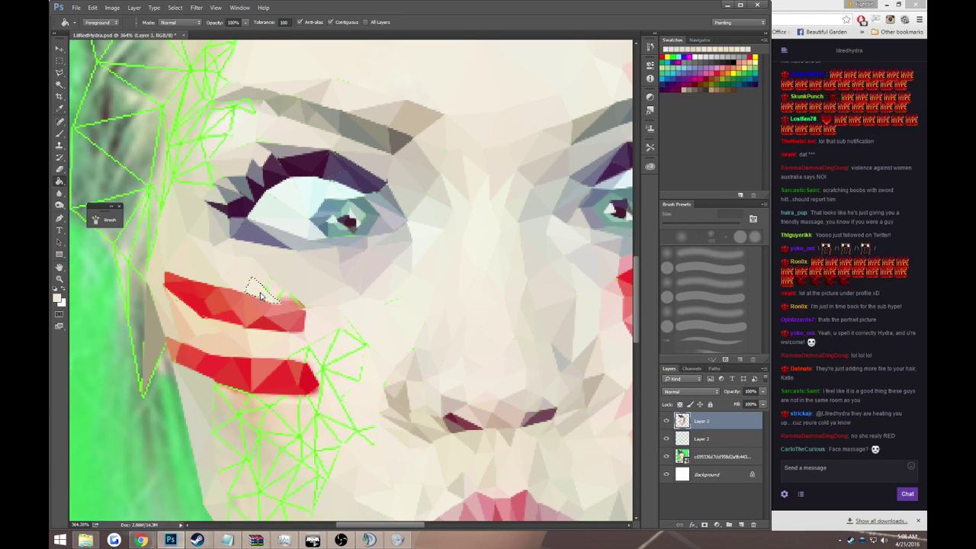
key(z)
alt+click(281, 289)
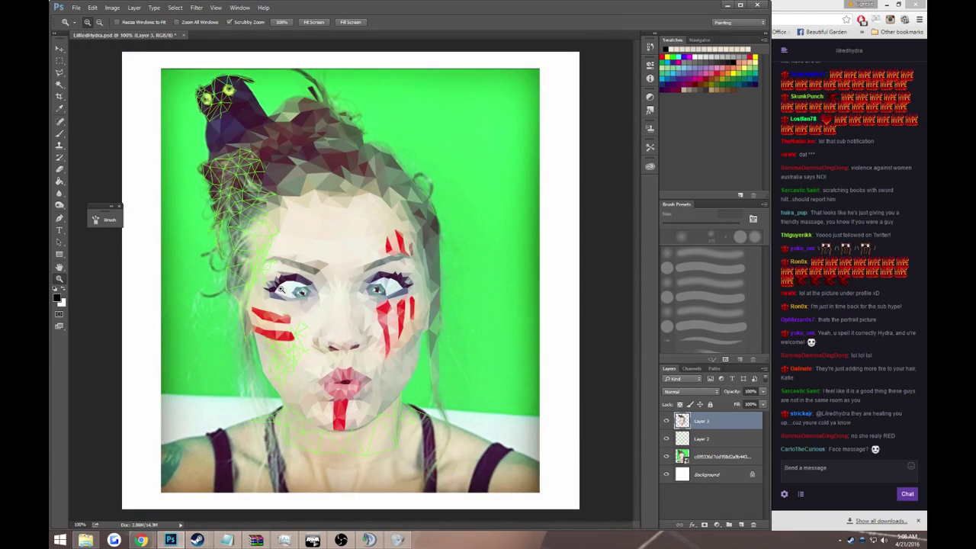
click(295, 333)
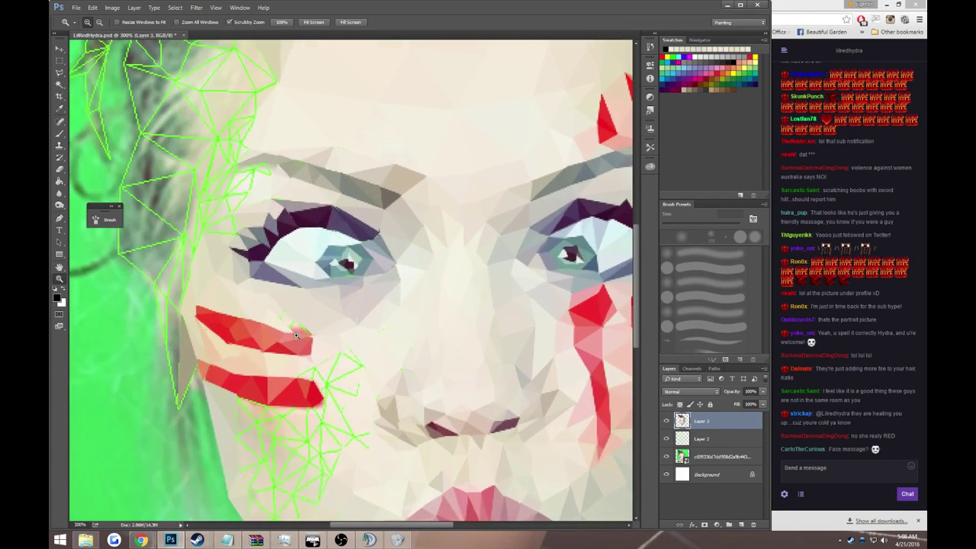
drag(296, 334, 286, 317)
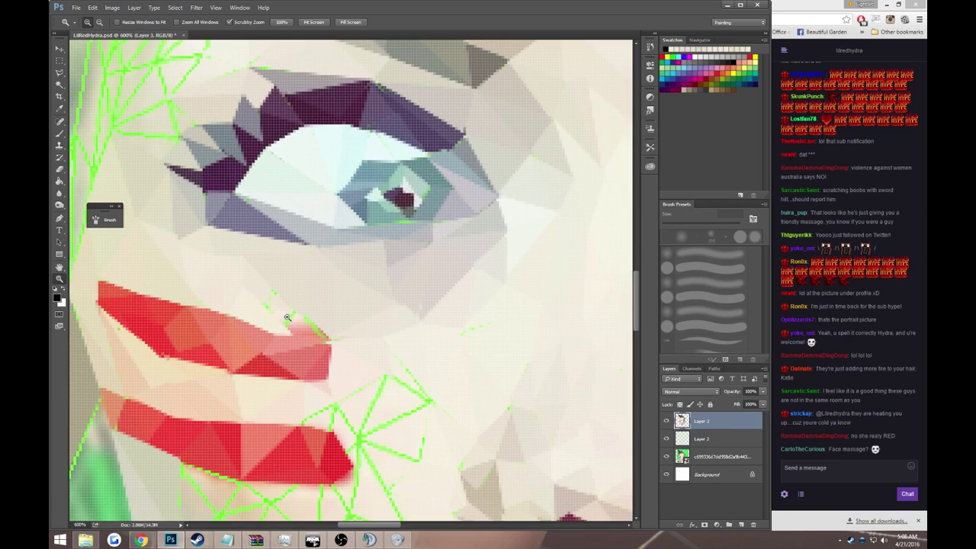
alt+click(287, 318)
alt+click(286, 317)
- Select and fill a triangle near the red stripe tip with skin colour
key(l)
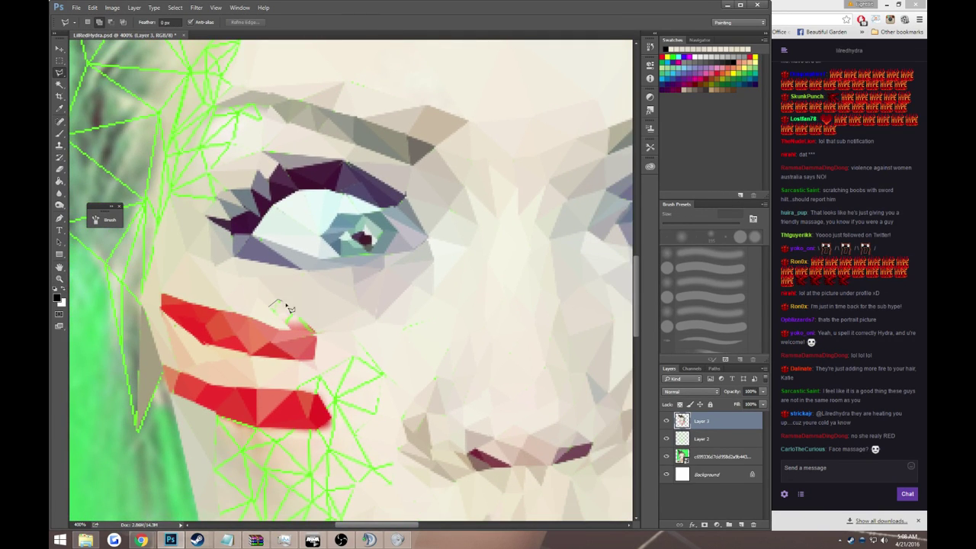
click(314, 331)
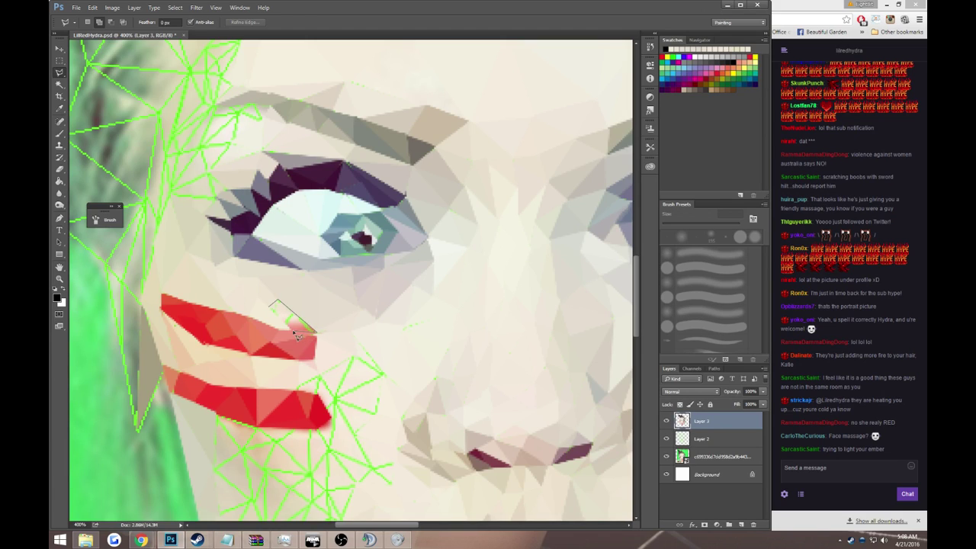
click(270, 306)
key(x)
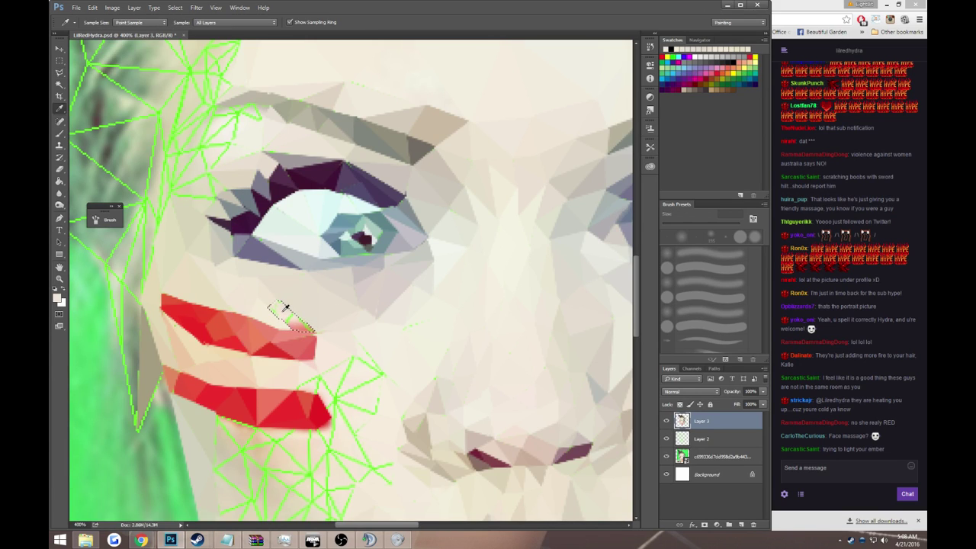
key(g)
scroll(321, 329, down, 2)
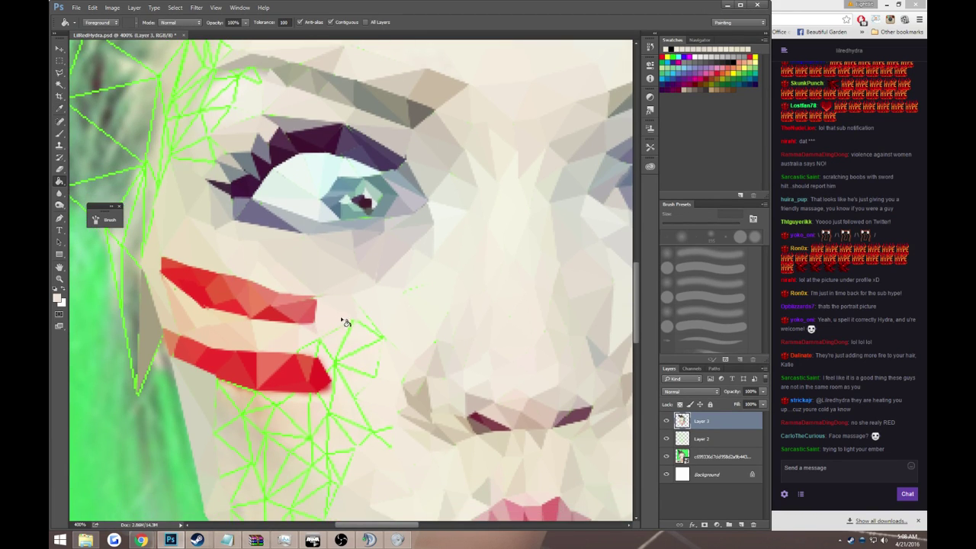
- Fill the next triangle beside the stripes, right of the nose, and deselect
key(l)
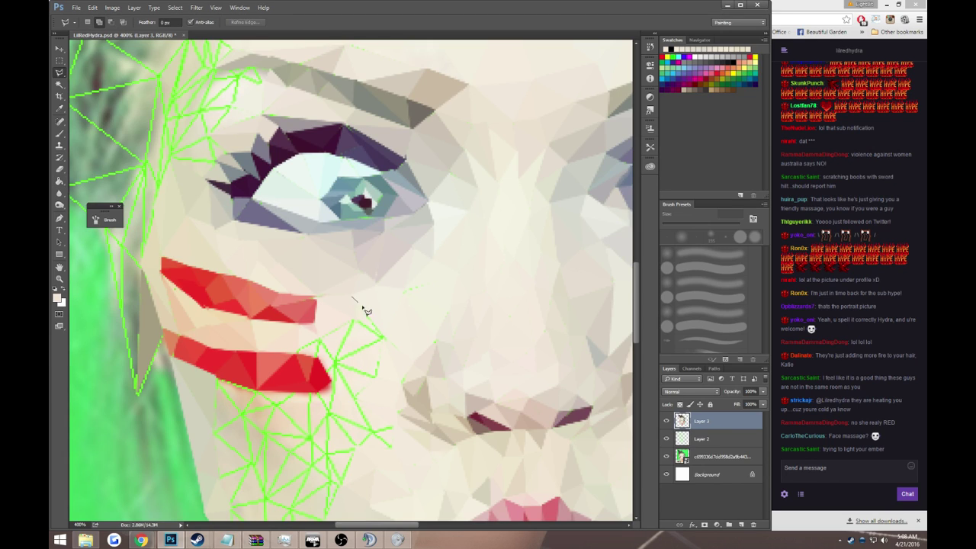
click(388, 341)
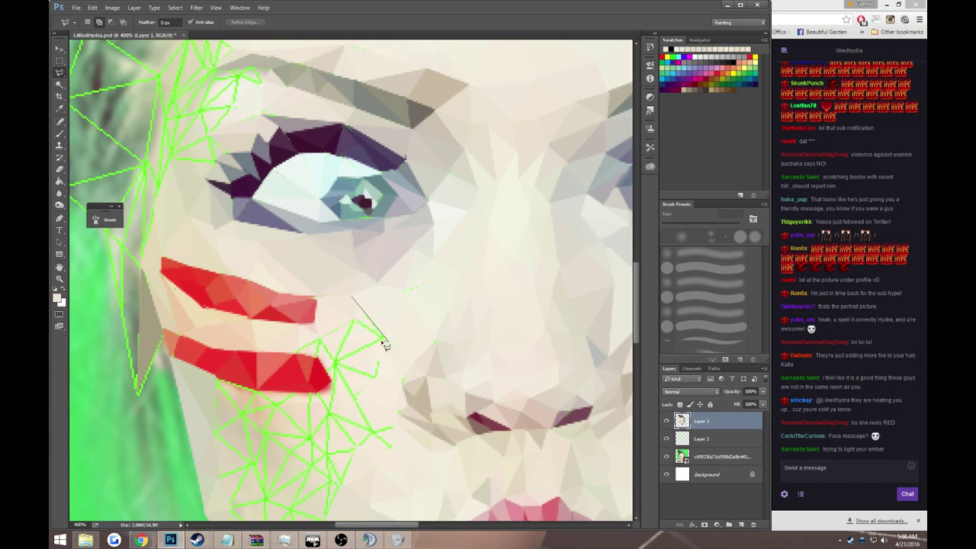
click(352, 305)
key(g)
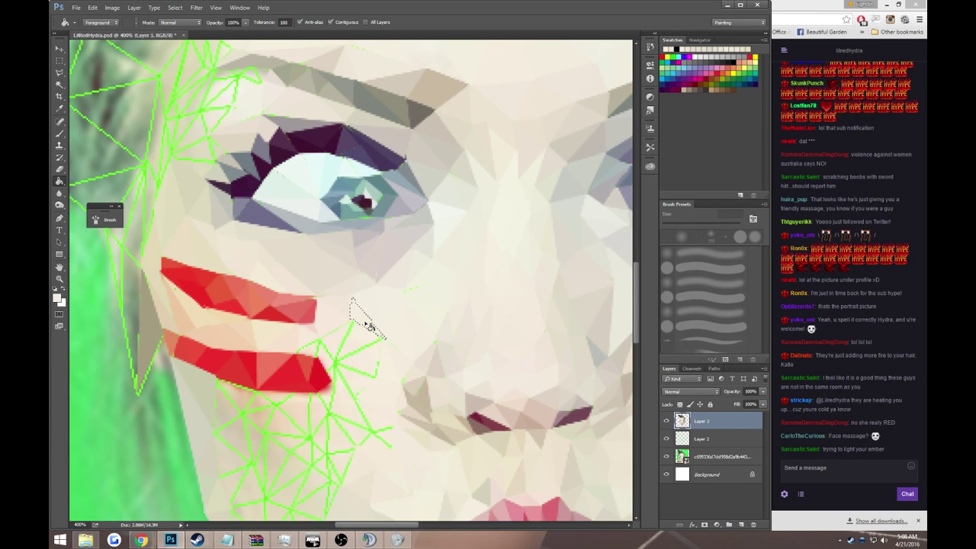
scroll(369, 326, down, 1)
scroll(369, 326, down, 1)
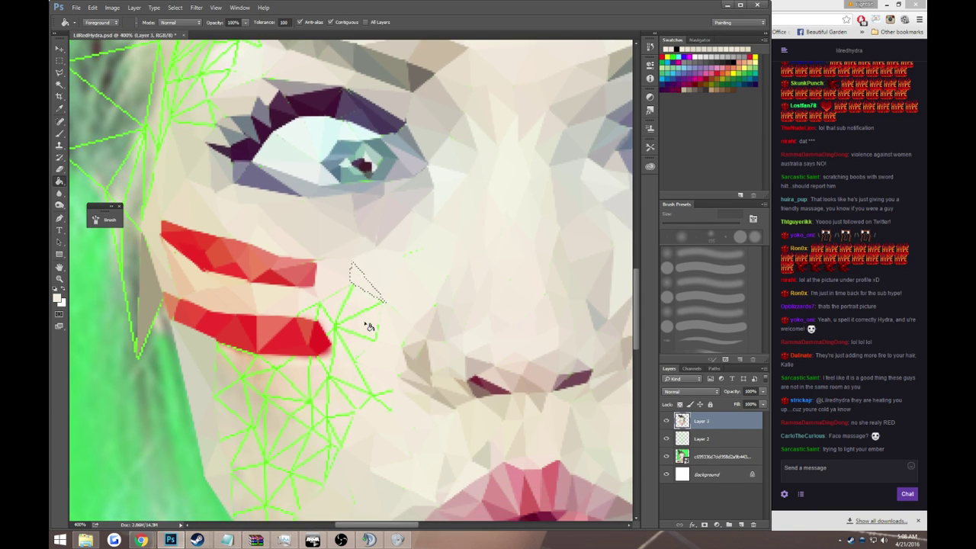
key(ctrl+d)
- Outline a cheek triangle beside the stripes and sample nearby skin colour
key(i)
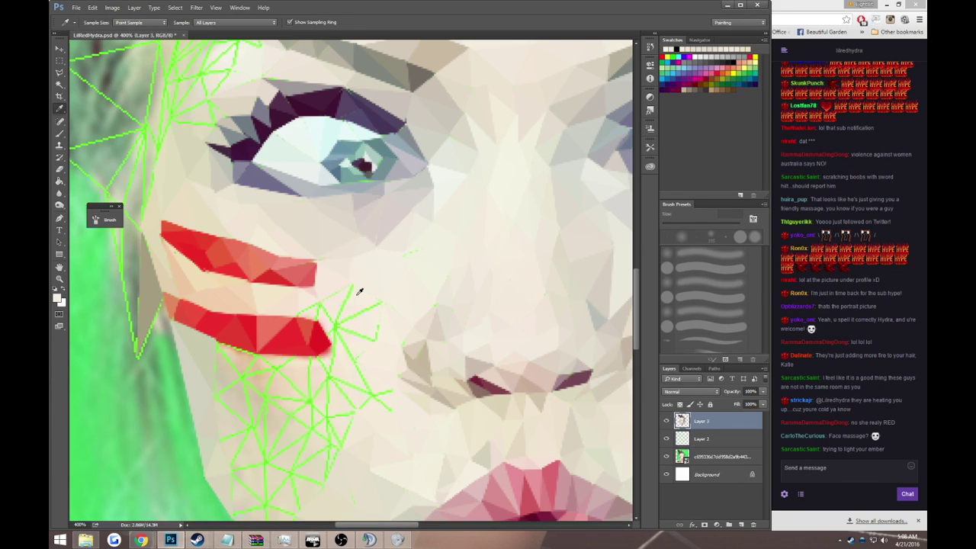
key(l)
click(352, 286)
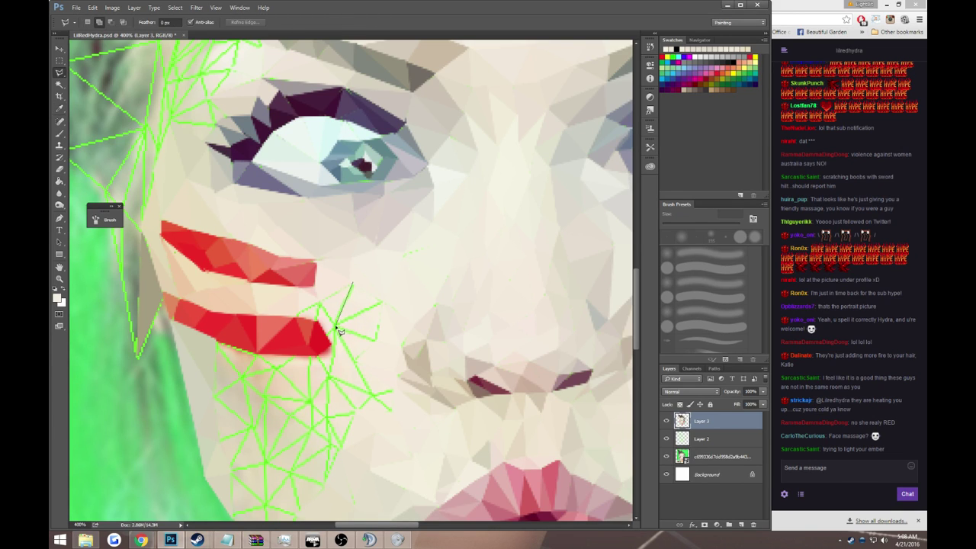
click(337, 325)
double_click(383, 302)
key(i)
key(l)
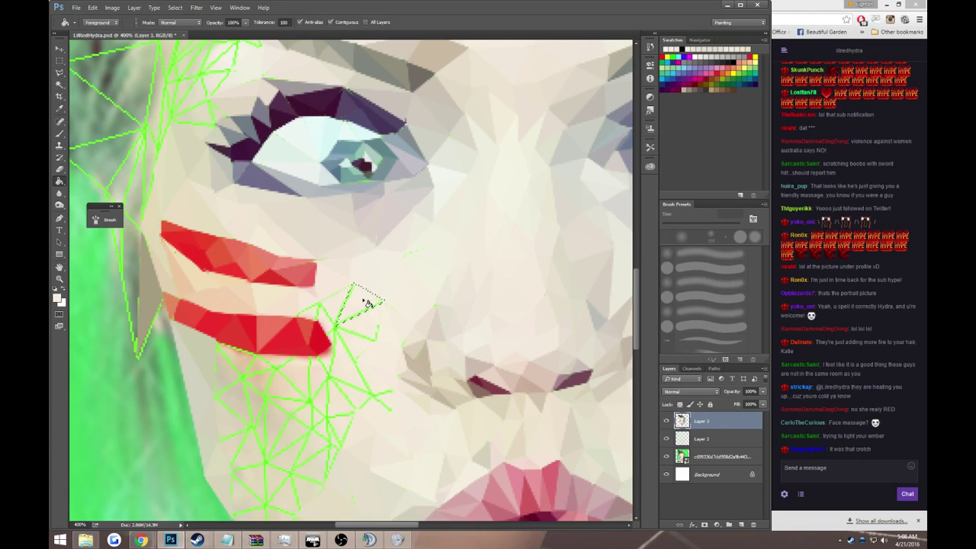
key(ctrl+d)
- Fill a triangle and a small triangle beside the lower stripe tip with skin tone
click(351, 285)
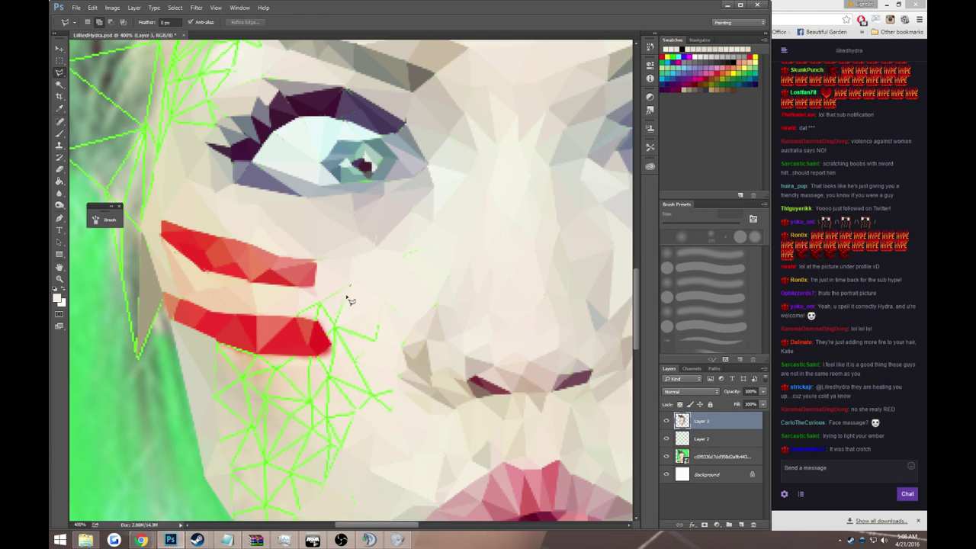
double_click(321, 303)
key(g)
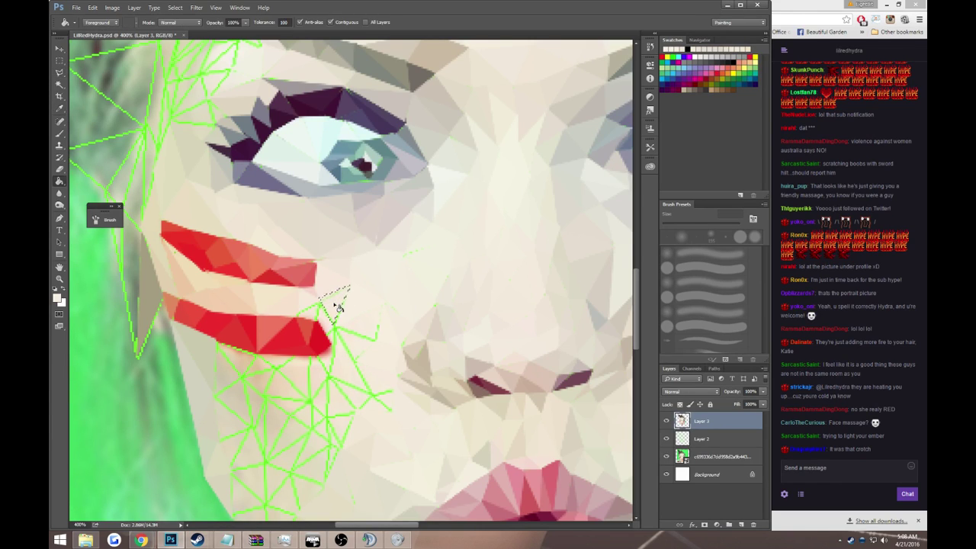
key(l)
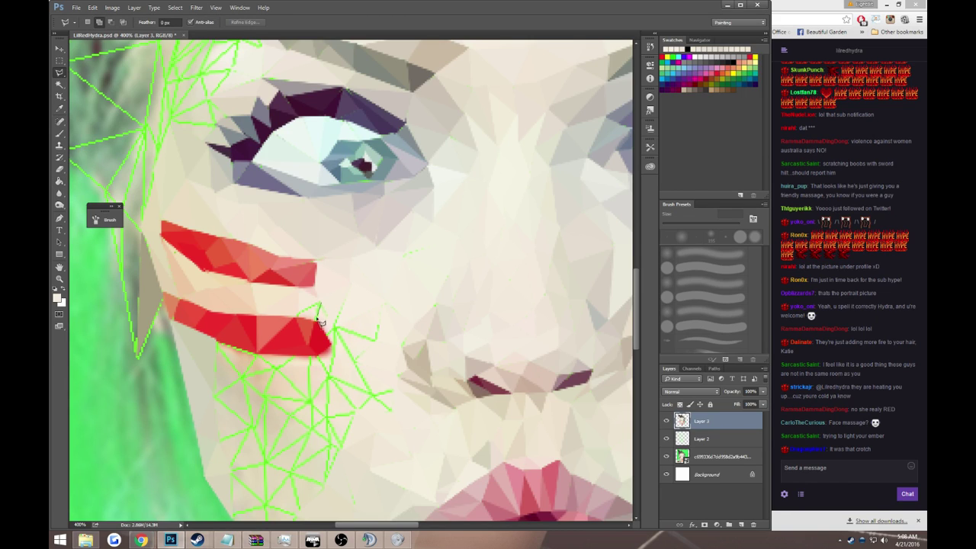
double_click(302, 319)
key(g)
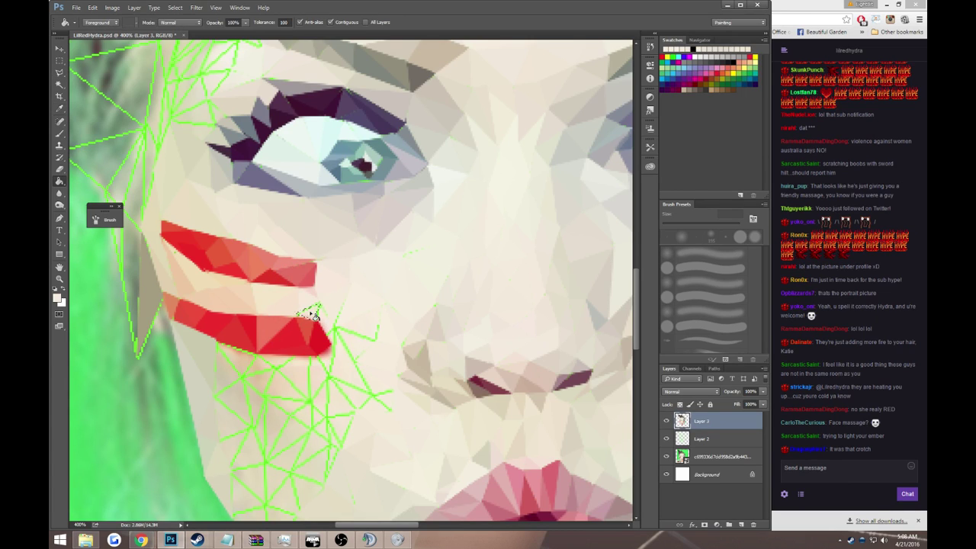
- Fill two more triangles against the lower red stripe's edge with sampled skin
key(l)
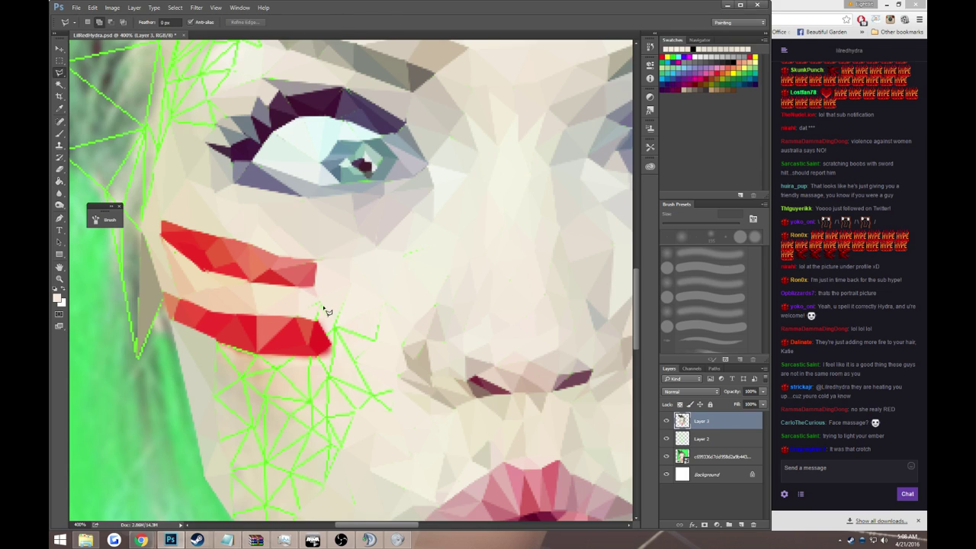
click(317, 299)
double_click(320, 305)
key(i)
key(g)
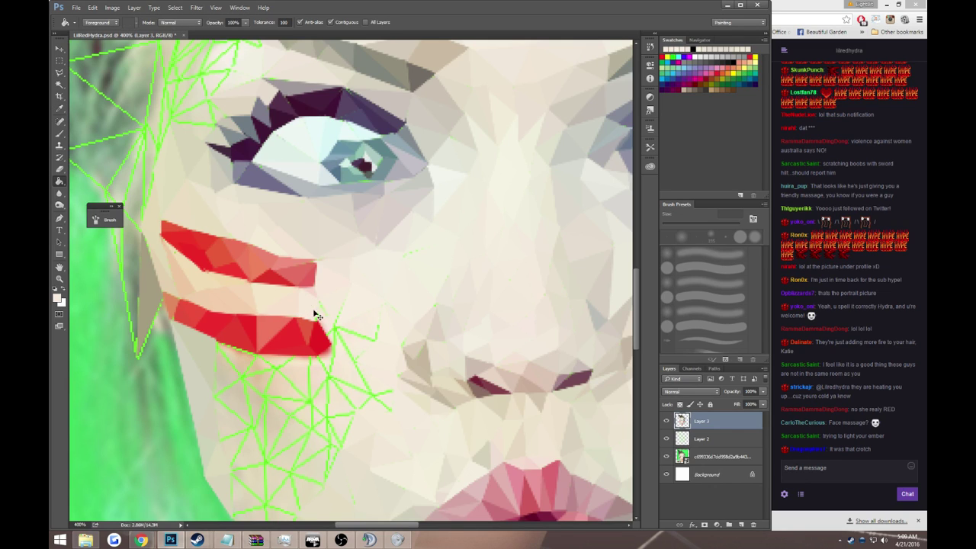
key(l)
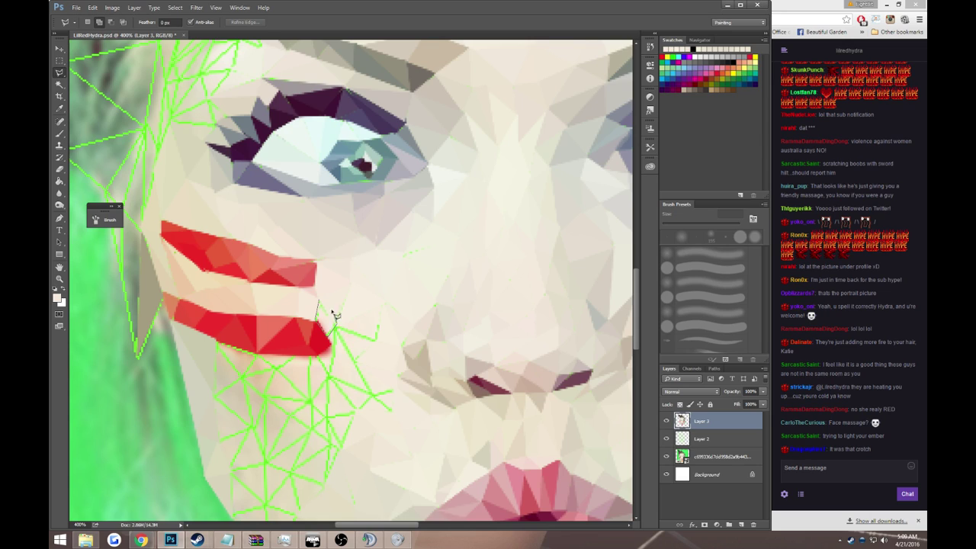
click(320, 303)
double_click(332, 324)
key(i)
key(g)
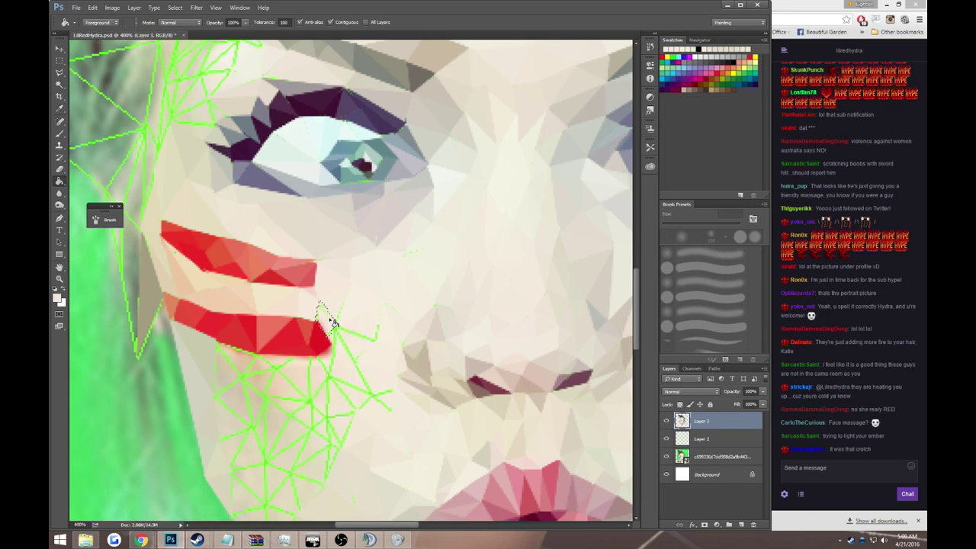
- Outline another triangle beside the stripe tip
key(l)
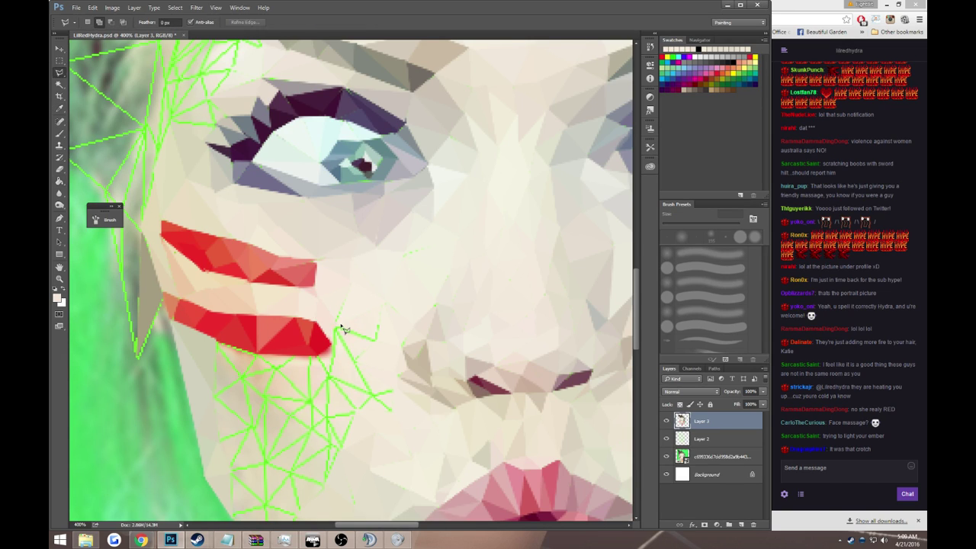
click(349, 290)
double_click(340, 315)
- Fill the triangle below the stripe tip with sampled adjacent skin colour, covering the green lines
key(i)
key(g)
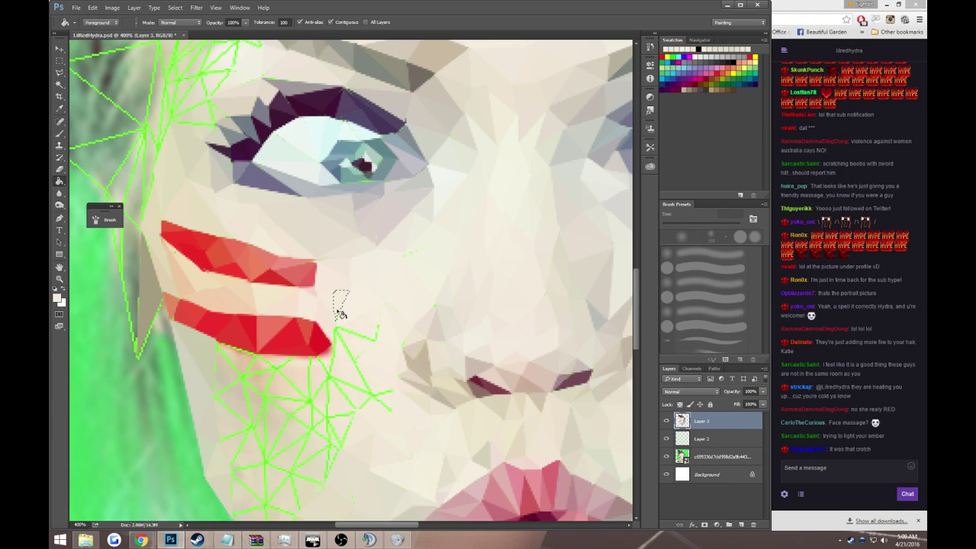
scroll(343, 324, down, 2)
key(l)
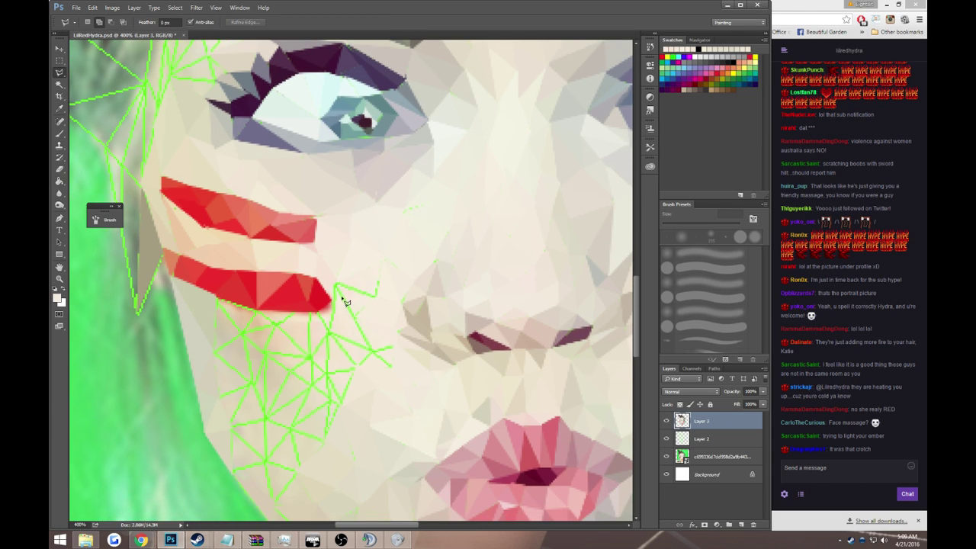
click(334, 286)
click(329, 329)
click(372, 350)
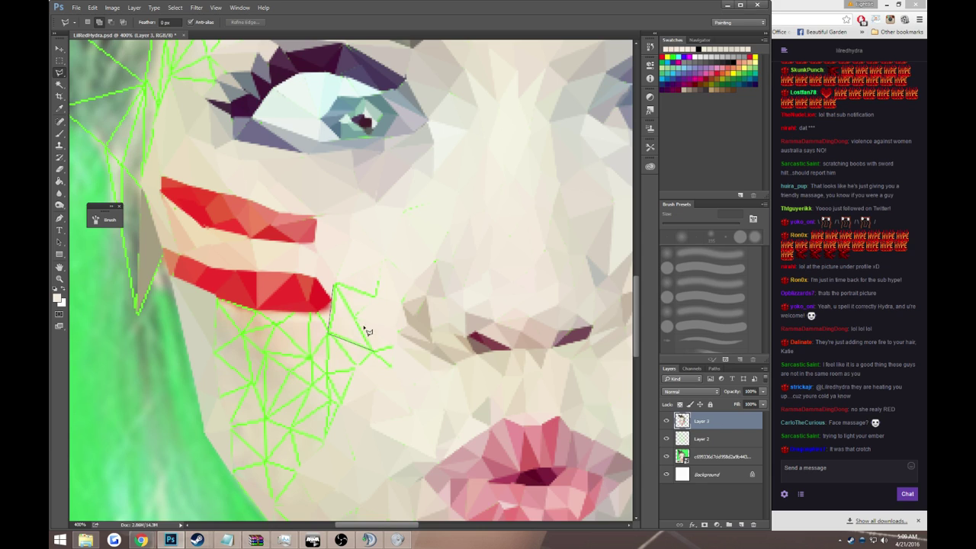
click(336, 287)
key(i)
click(343, 311)
key(g)
click(346, 320)
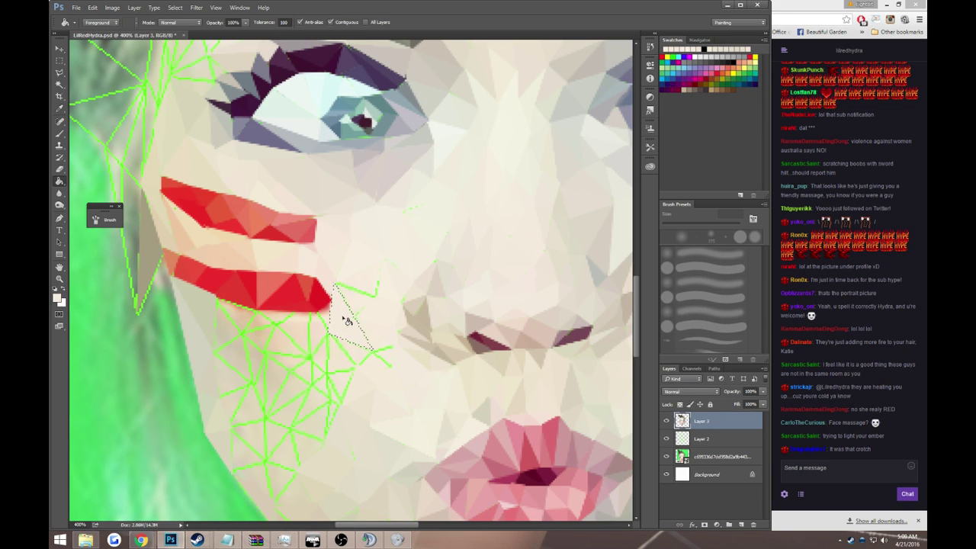
key(ctrl+d)
- Select a neighbouring triangle and fill it with the sampled neighbouring skin tone
key(l)
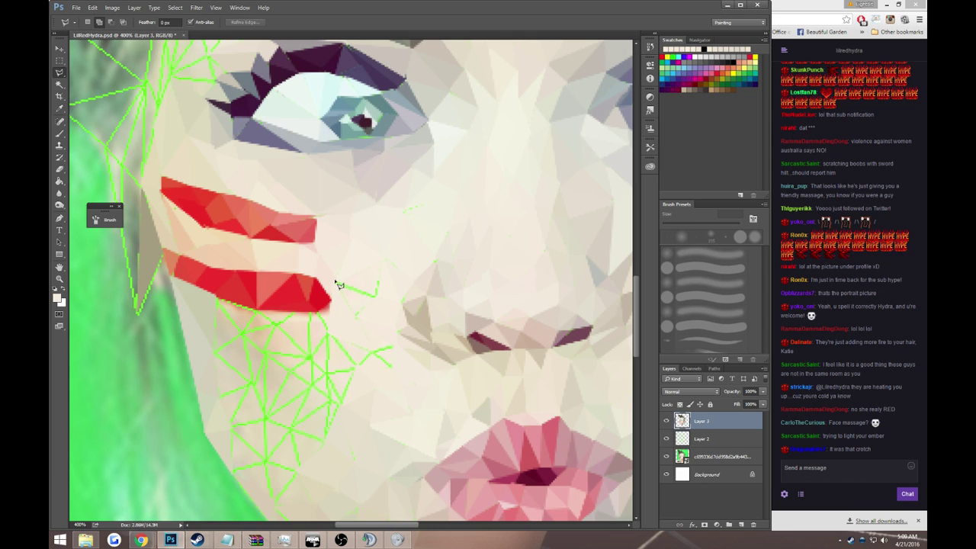
click(378, 290)
click(336, 282)
key(i)
click(360, 294)
key(g)
key(ctrl+d)
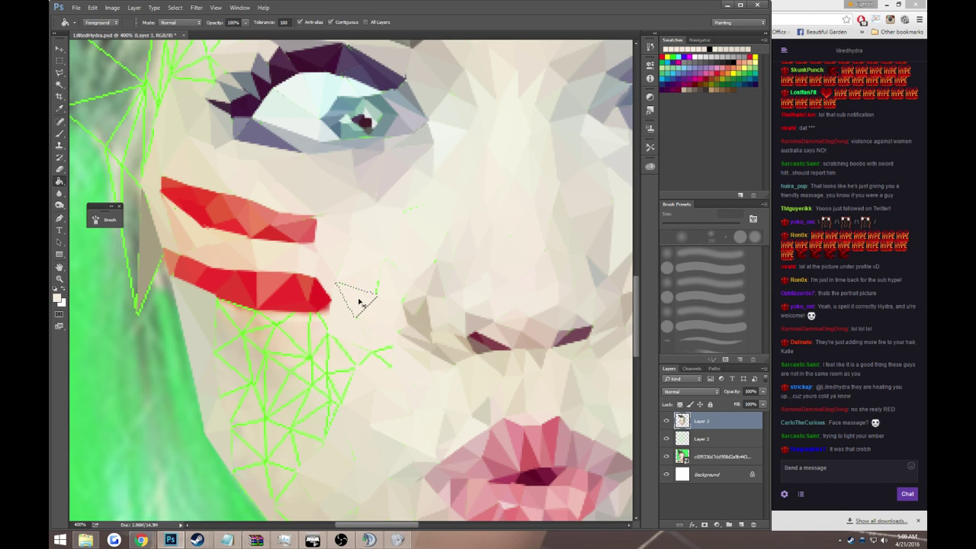
scroll(366, 294, down, 1)
- Fill a cheek triangle above the guide with surrounding skin, briefly hiding the green reference to check
key(l)
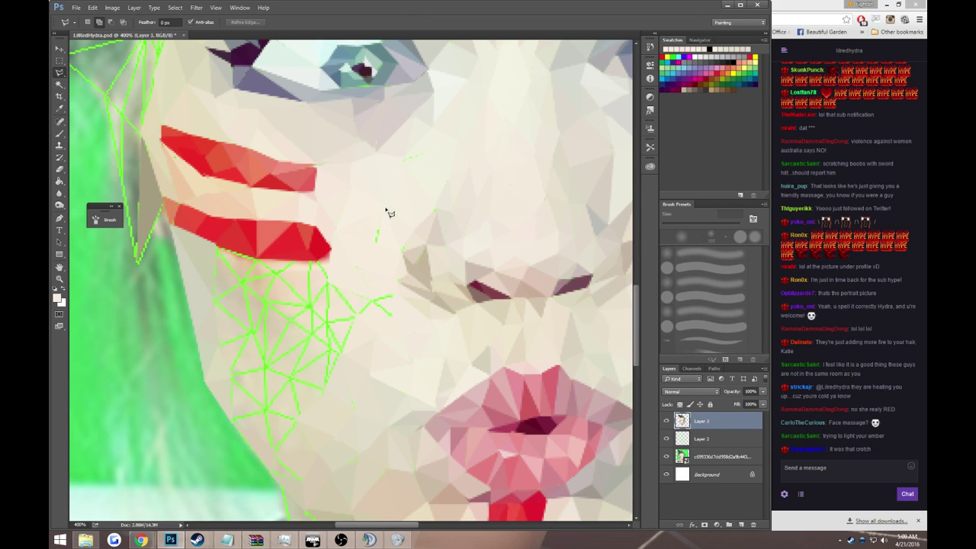
click(386, 212)
click(376, 242)
click(340, 230)
click(386, 212)
key(i)
click(370, 225)
key(g)
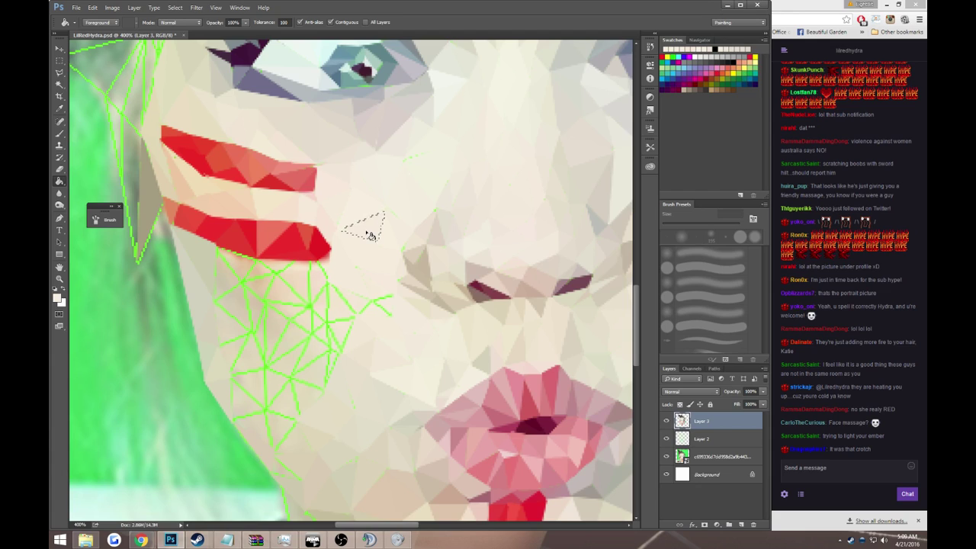
click(664, 458)
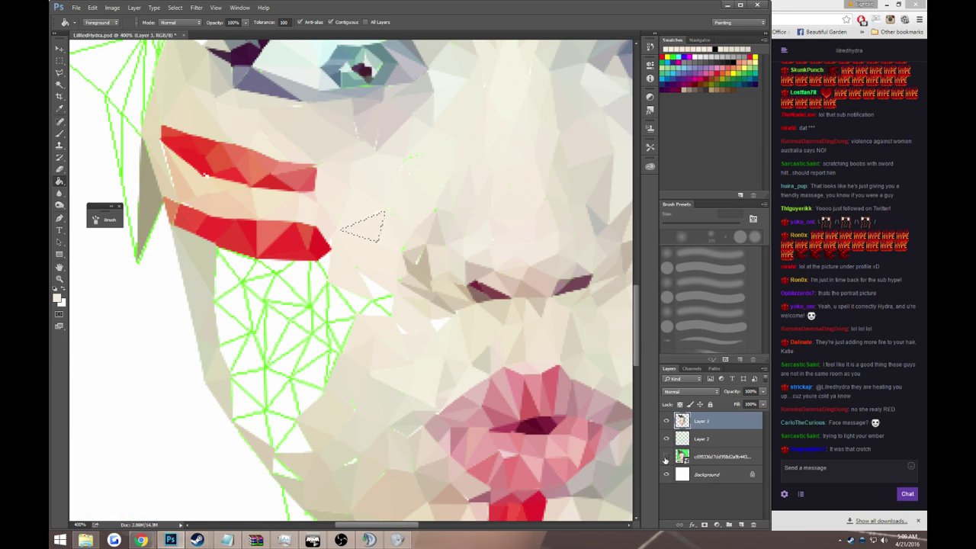
click(665, 458)
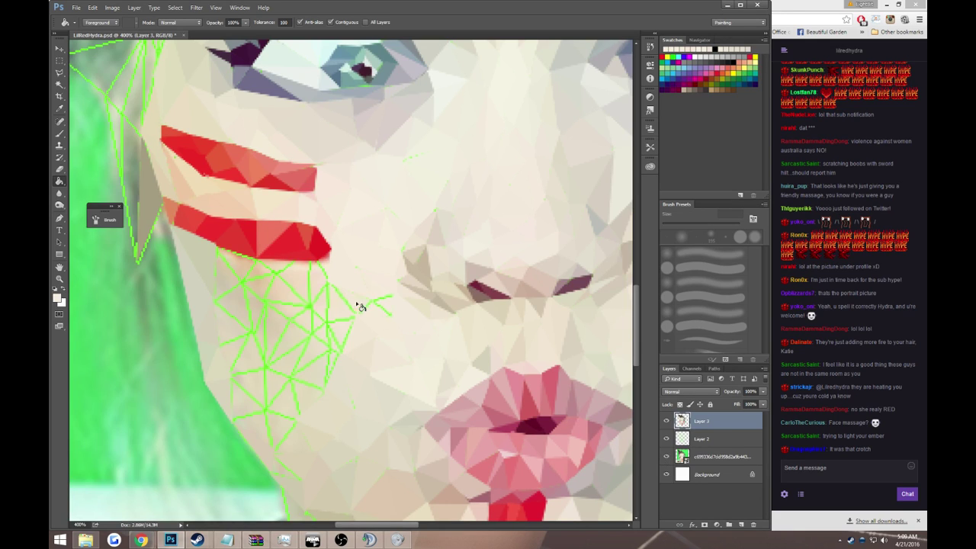
- Outline a triangle near the guide's right tip and a small adjacent triangle for filling
key(l)
click(355, 267)
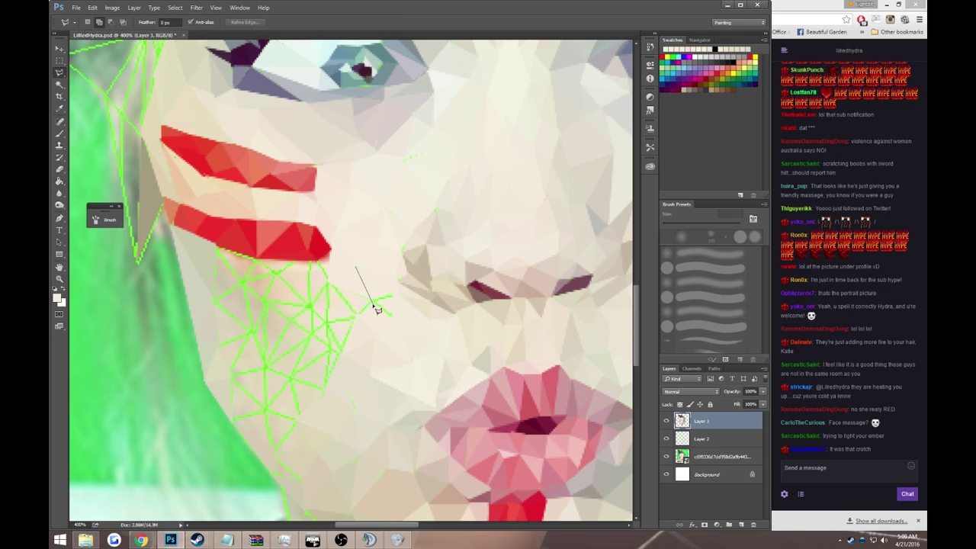
click(370, 300)
double_click(392, 293)
key(g)
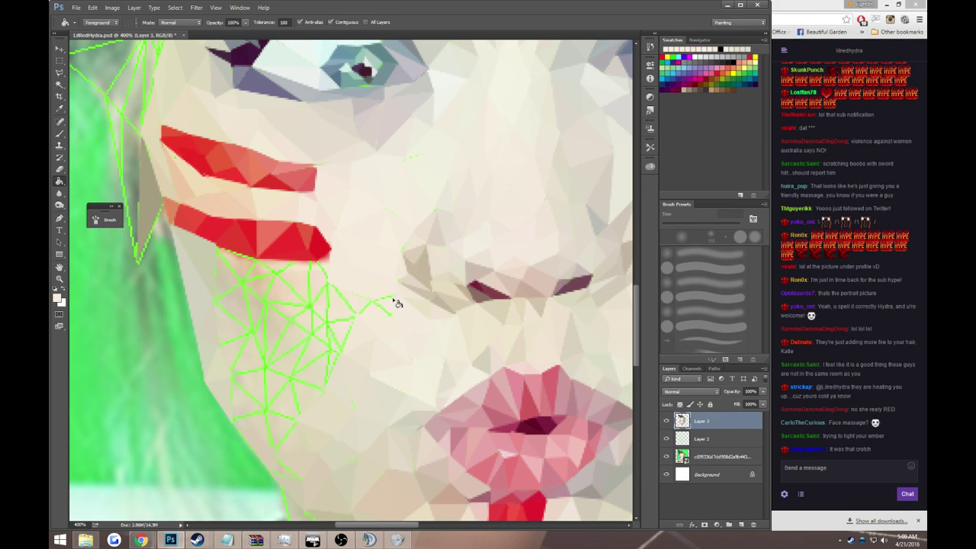
key(l)
click(393, 294)
click(392, 313)
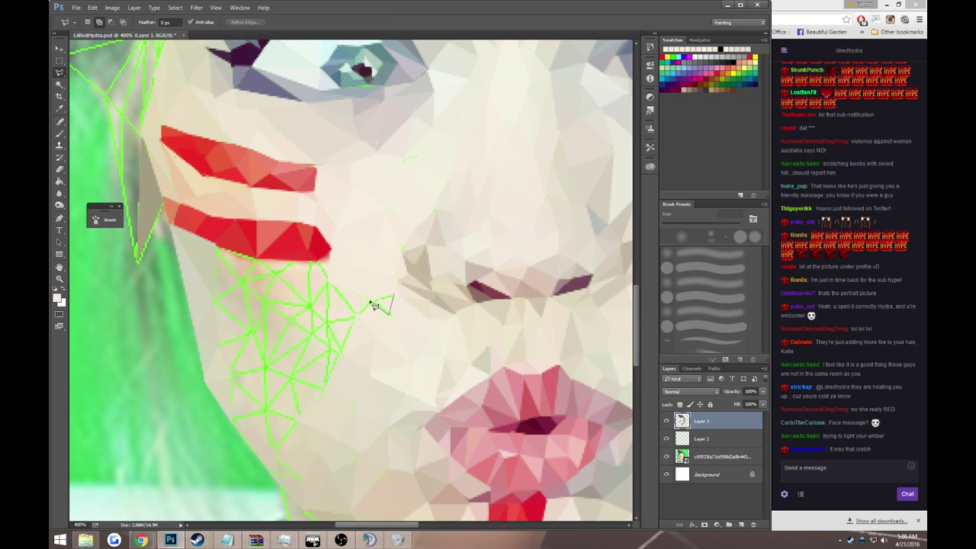
key(space)
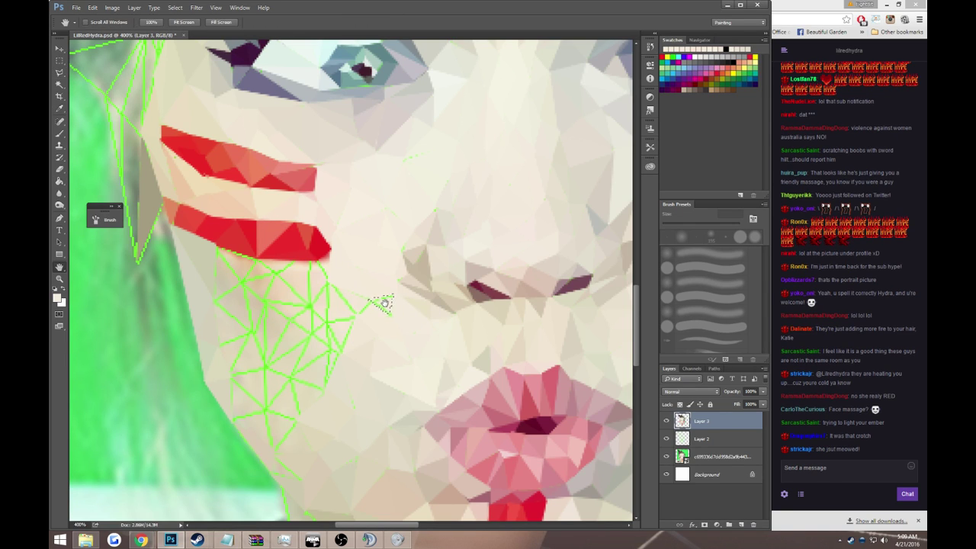
key(g)
- Fill the outlined triangle with the sampled skin tone and deselect
key(l)
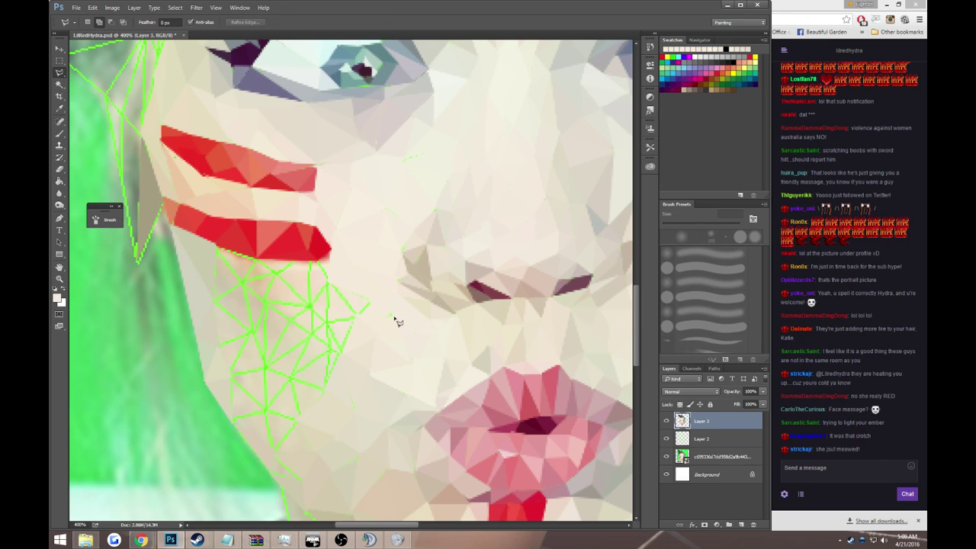
click(358, 313)
key(i)
click(376, 308)
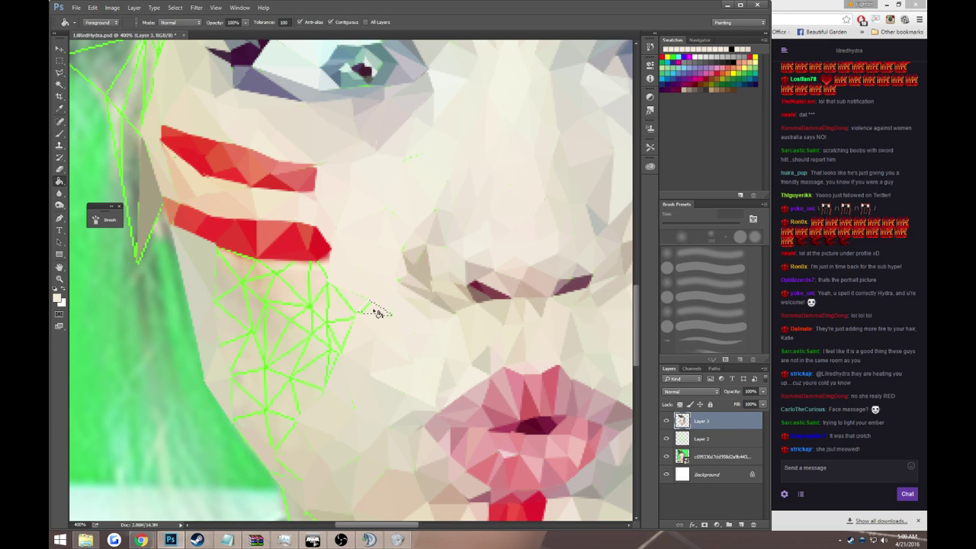
key(alt+BackSpace)
key(ctrl+d)
key(l)
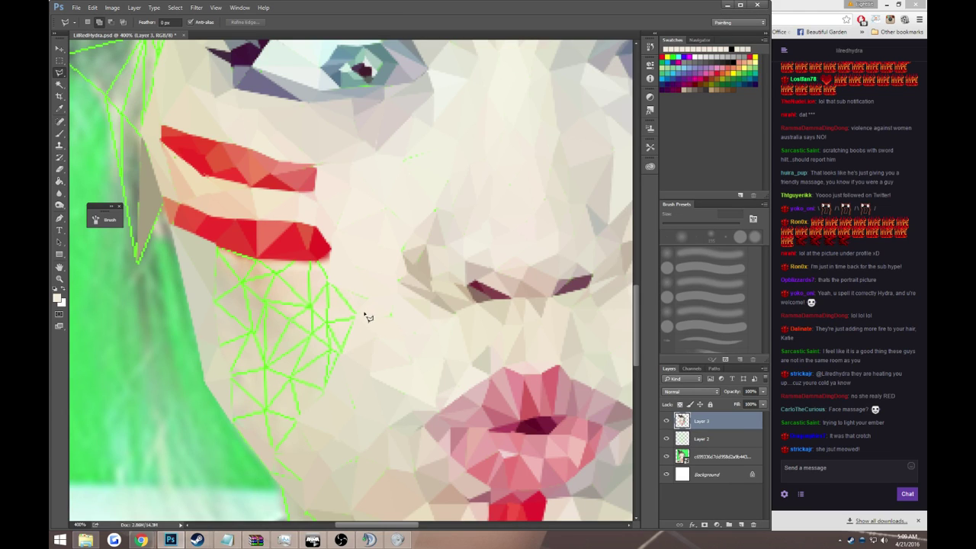
- Fill another triangle below the stripe tip with skin colour and outline the next one
click(328, 282)
click(356, 315)
double_click(369, 299)
key(g)
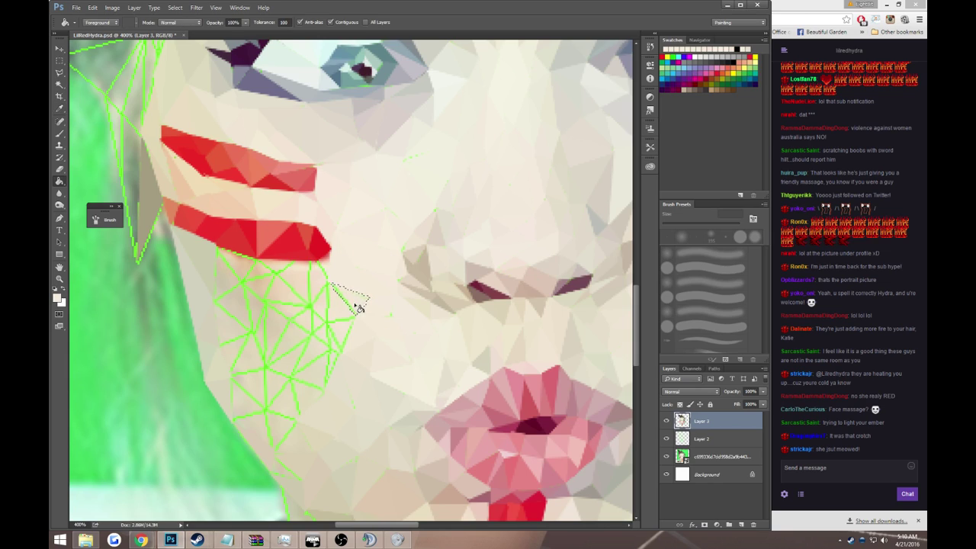
click(354, 307)
key(ctrl+d)
key(l)
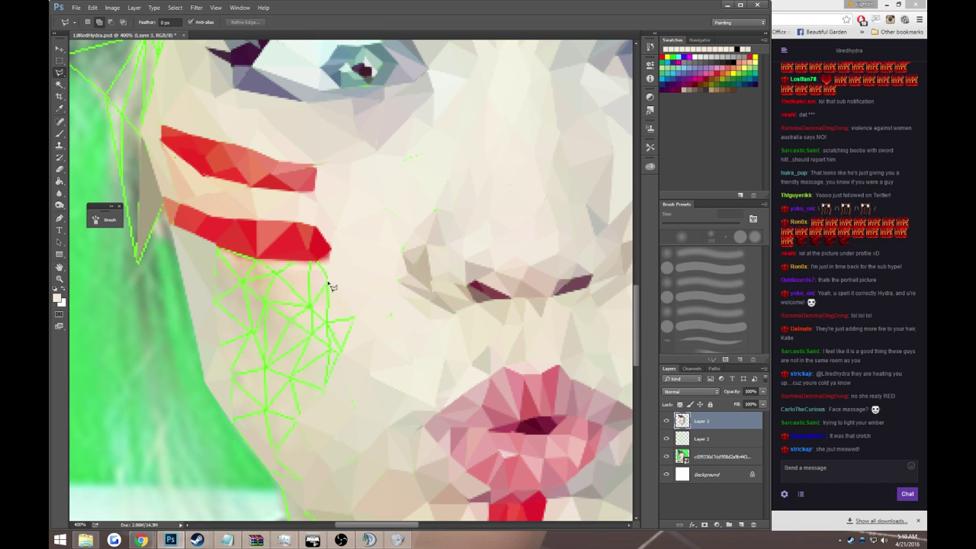
click(328, 282)
double_click(355, 318)
key(g)
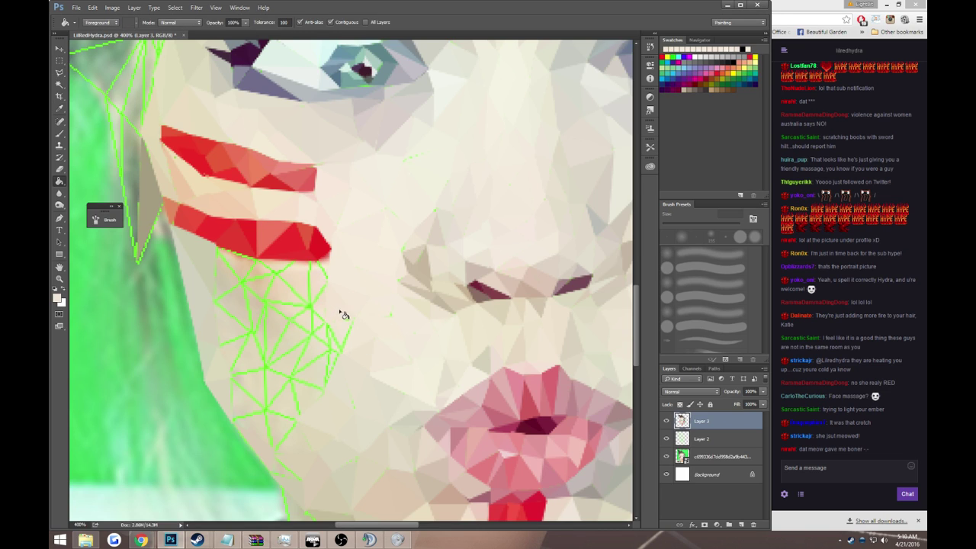
- Select a new lower-cheek triangle and sample a skin colour to fill it
key(l)
click(352, 317)
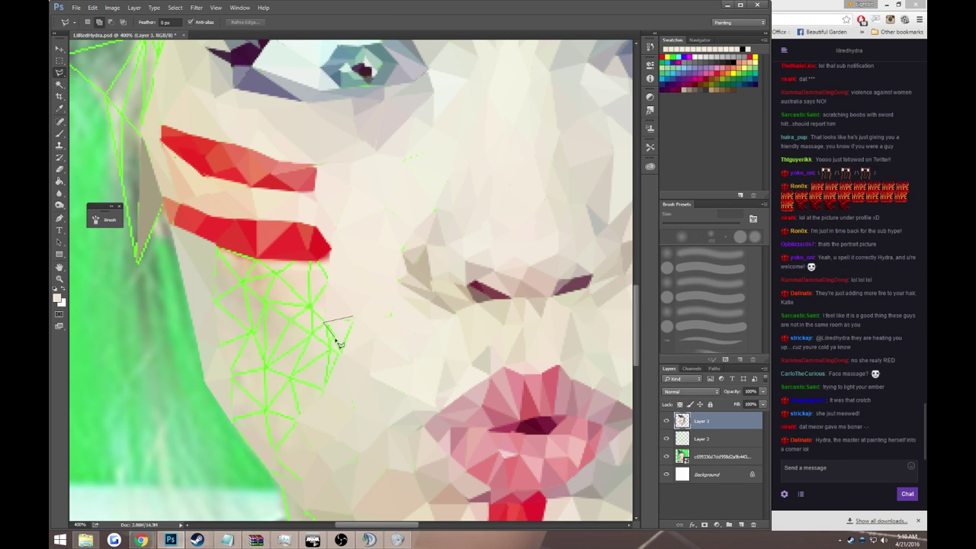
click(343, 355)
click(352, 318)
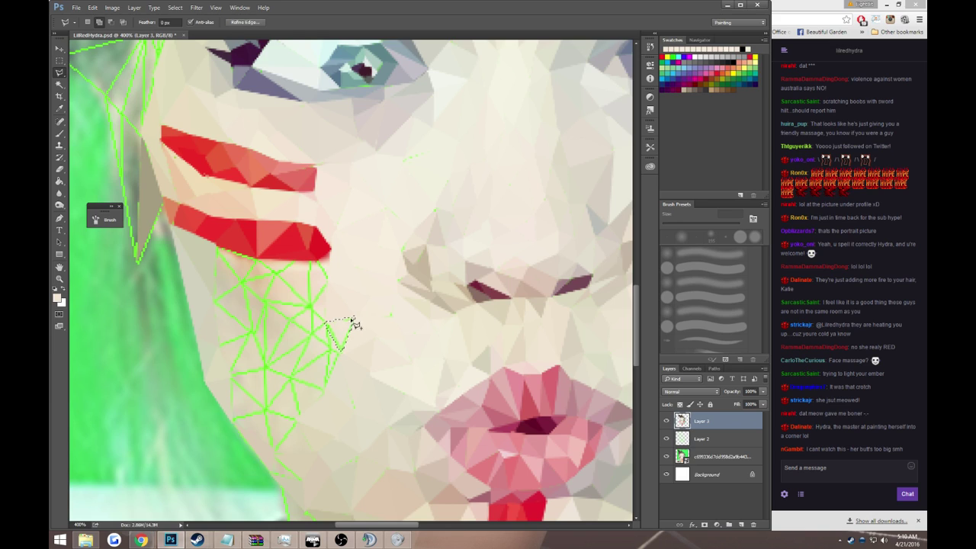
key(i)
key(g)
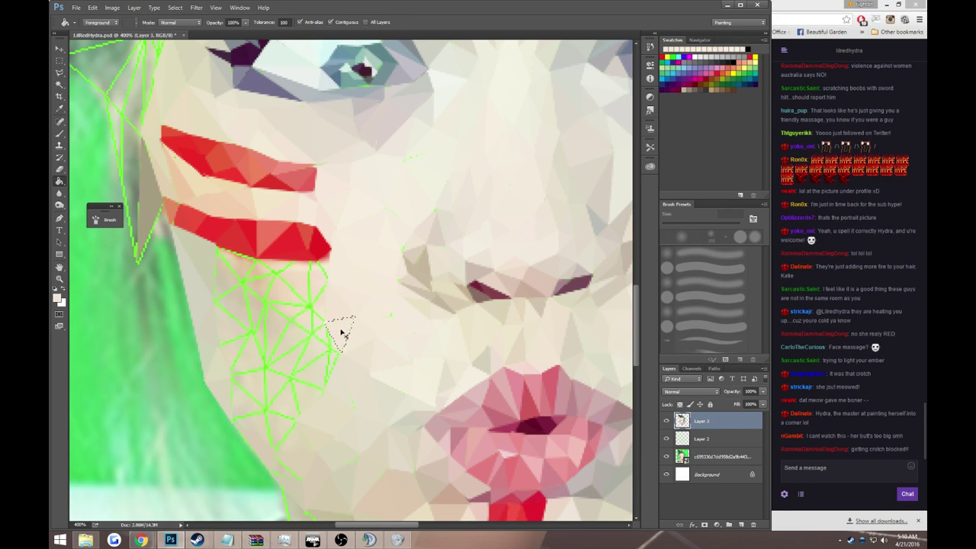
- Fill a triangle on the left of the lower cheek with skin colour
key(l)
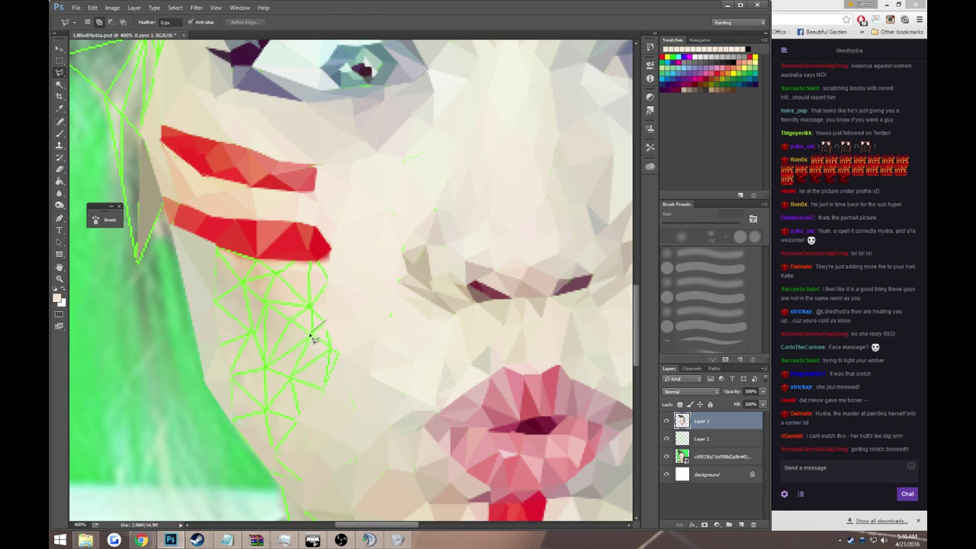
click(308, 335)
click(335, 352)
click(325, 321)
key(g)
click(326, 336)
key(ctrl+d)
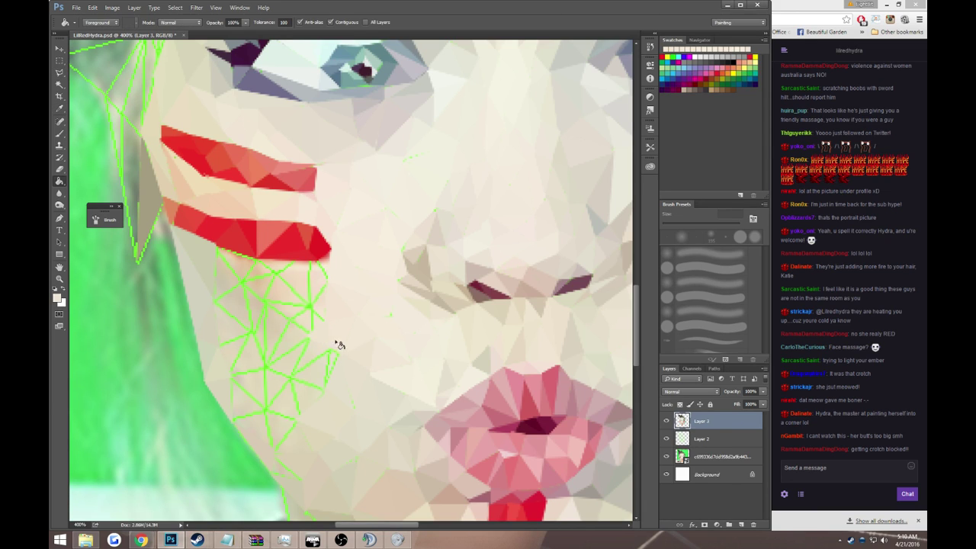
- Fill the next three-cornered triangle downward on the cheek with skin colour
key(l)
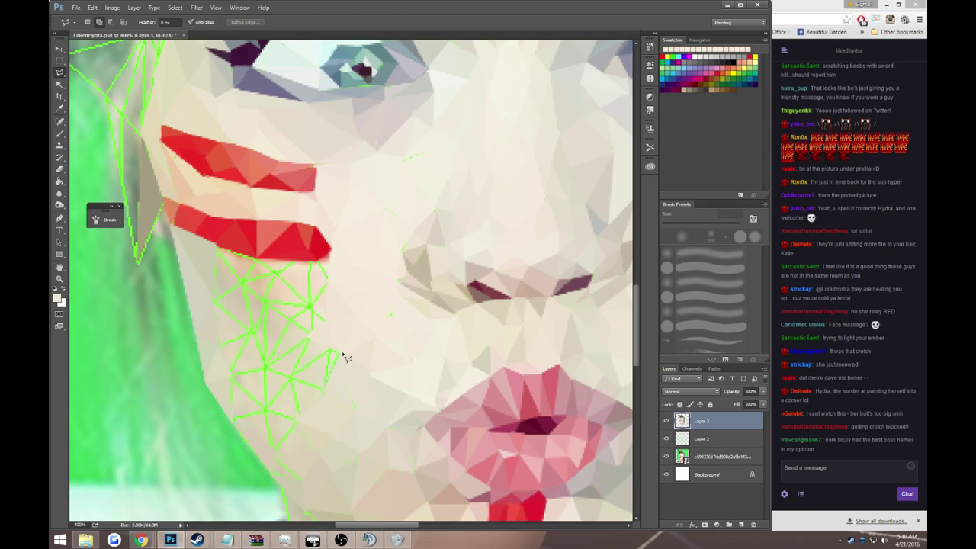
click(309, 336)
click(324, 393)
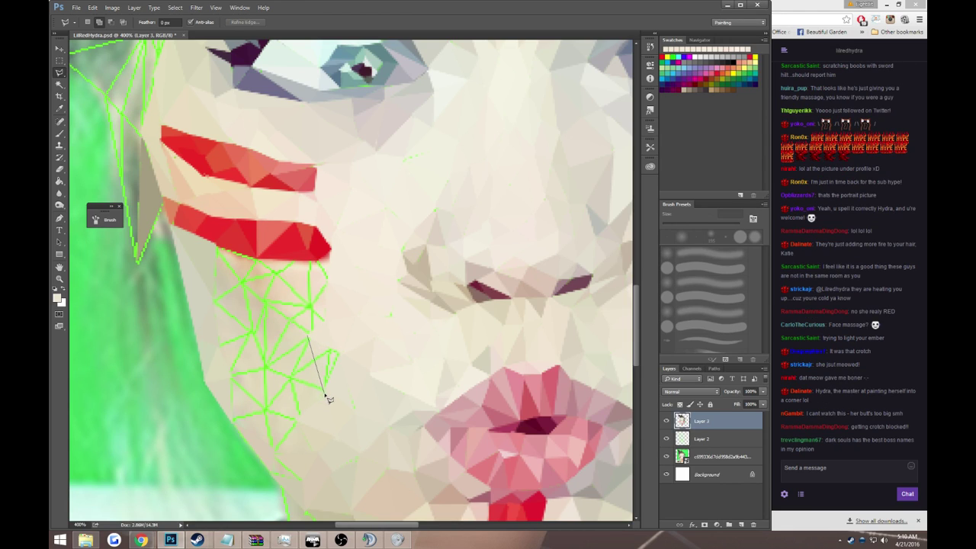
click(345, 353)
key(g)
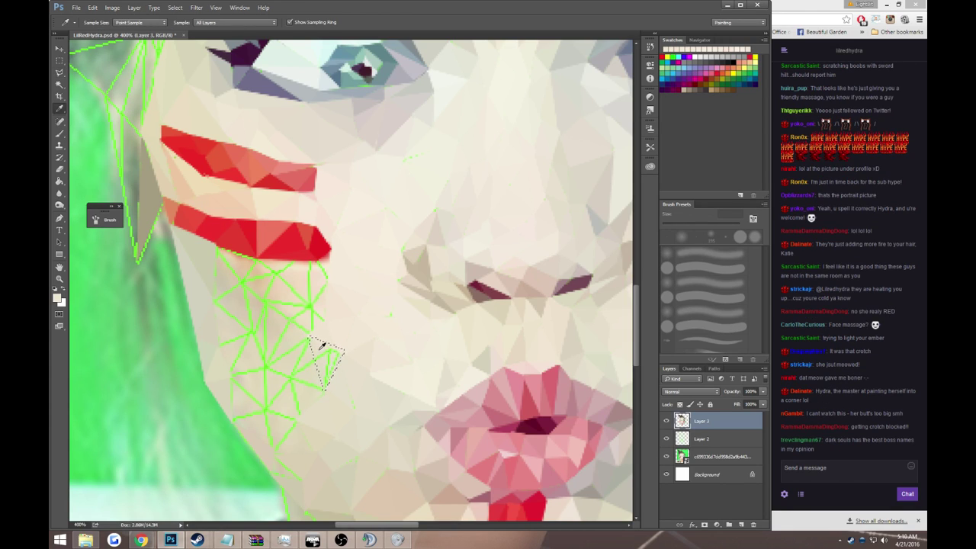
click(323, 355)
key(ctrl+d)
- Fill a triangle toward the jaw with its own sampled skin colour
key(l)
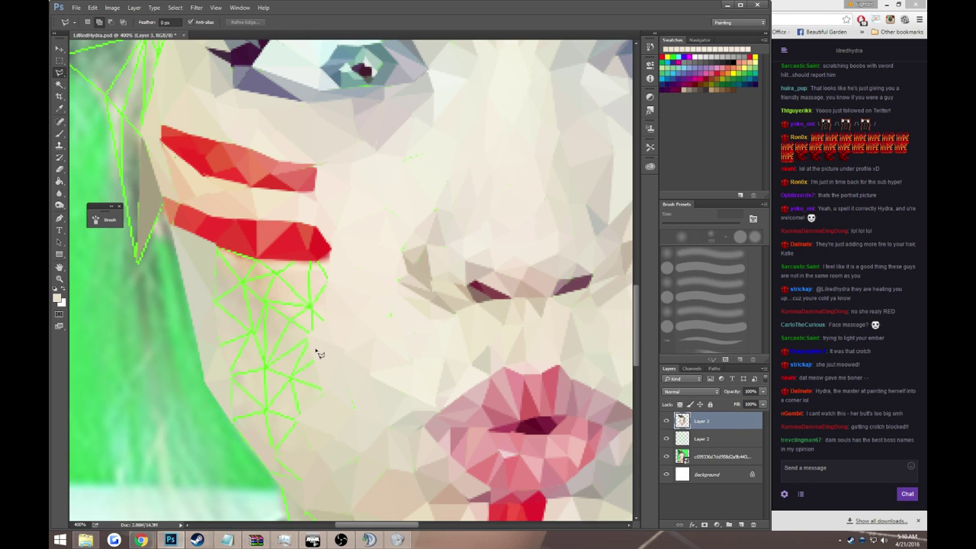
click(308, 336)
click(289, 377)
click(322, 389)
click(307, 336)
key(i)
click(322, 369)
key(g)
click(312, 365)
key(ctrl+d)
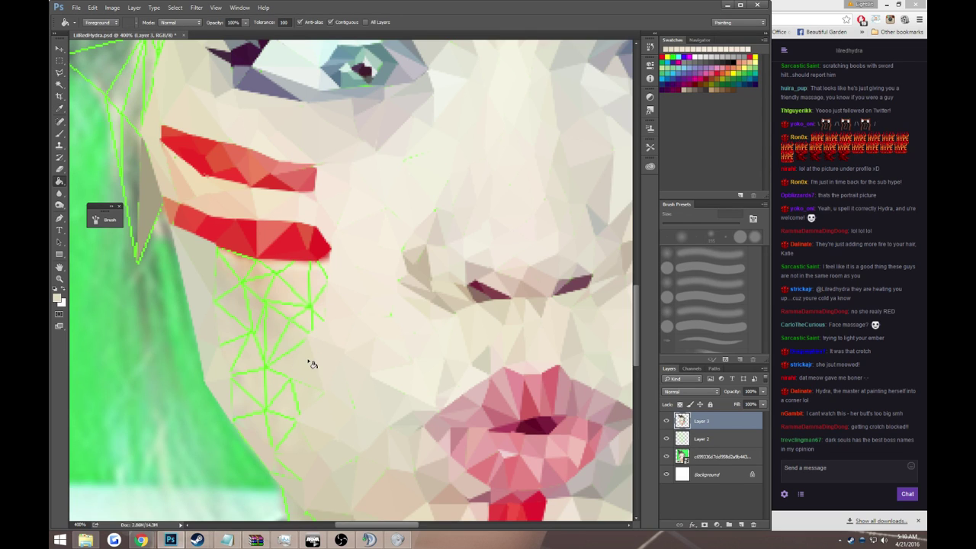
- Fill the next triangle lower on the jaw with sampled skin colour
key(l)
click(289, 377)
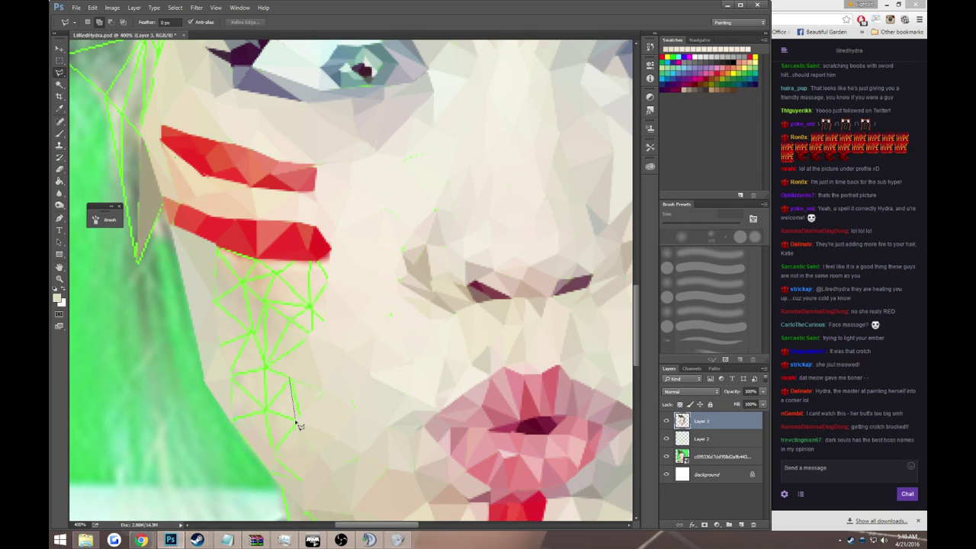
click(295, 418)
click(326, 390)
click(289, 378)
key(i)
key(g)
click(307, 390)
key(ctrl+d)
- Fill the first jawline triangle with beige
scroll(305, 392, down, 2)
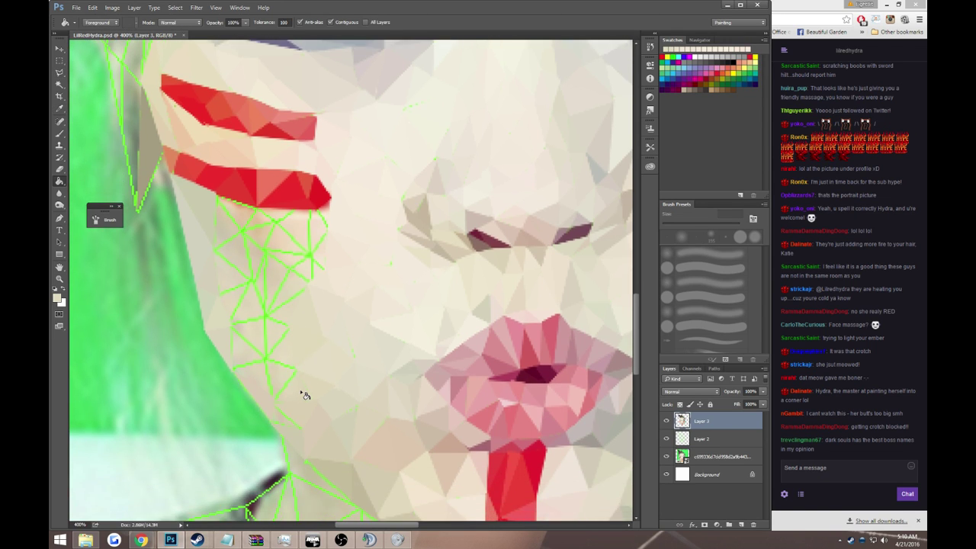
scroll(305, 391, down, 2)
scroll(305, 390, down, 1)
key(l)
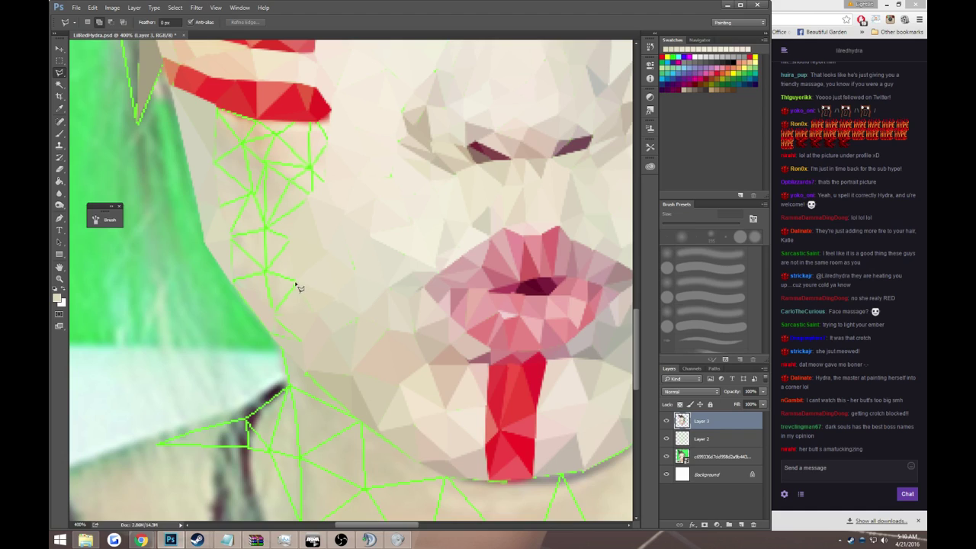
click(316, 313)
click(273, 313)
click(297, 286)
key(b)
key(g)
click(300, 308)
key(ctrl+d)
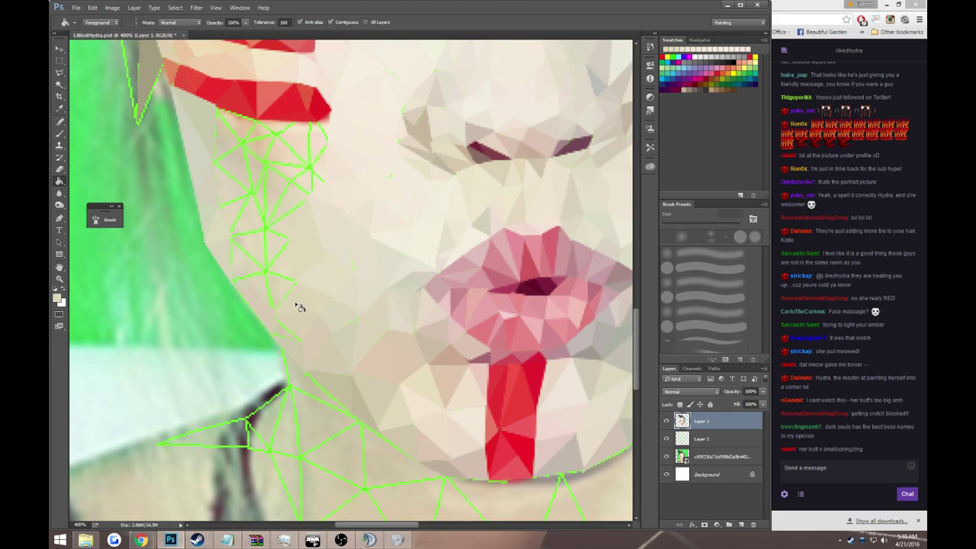
- Fill a second triangle along the jawline with beige
key(l)
click(279, 317)
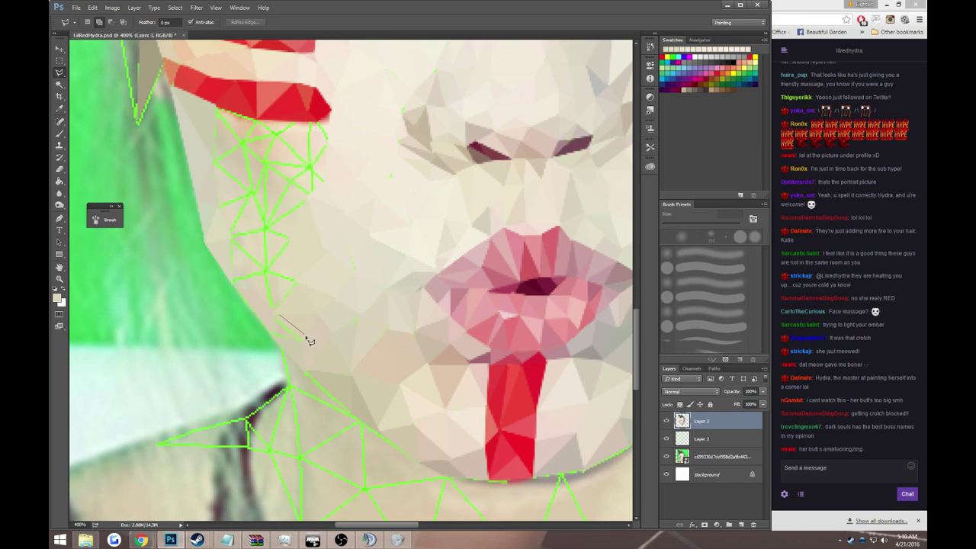
click(303, 342)
click(279, 317)
key(b)
key(g)
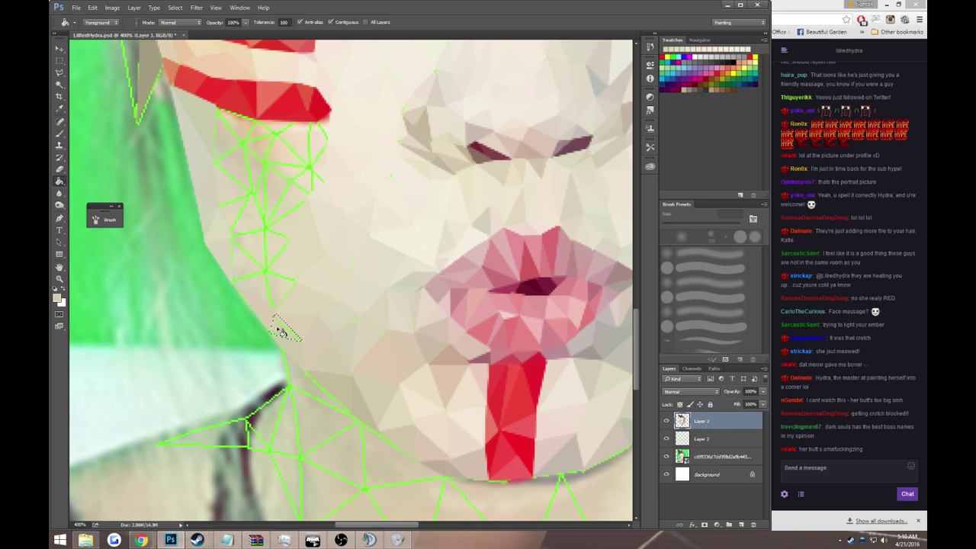
click(282, 333)
key(ctrl+d)
scroll(320, 351, up, 2)
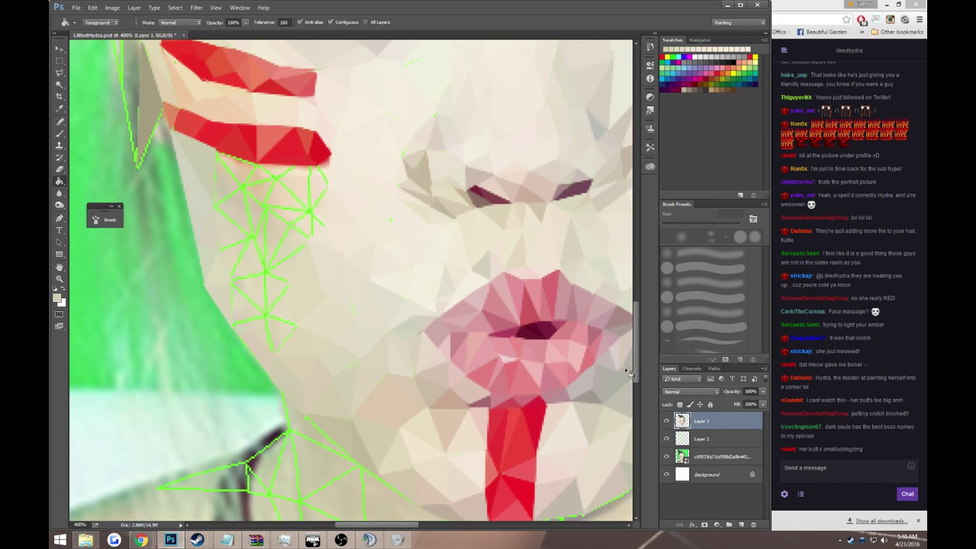
- Toggle the green reference photo and undo an accidental flat beige fill on the face
click(667, 456)
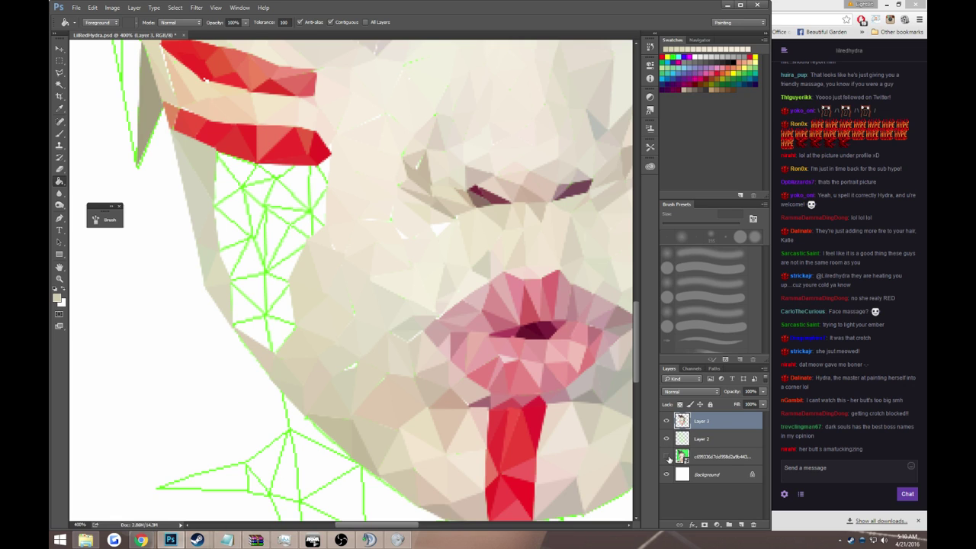
click(668, 457)
click(438, 226)
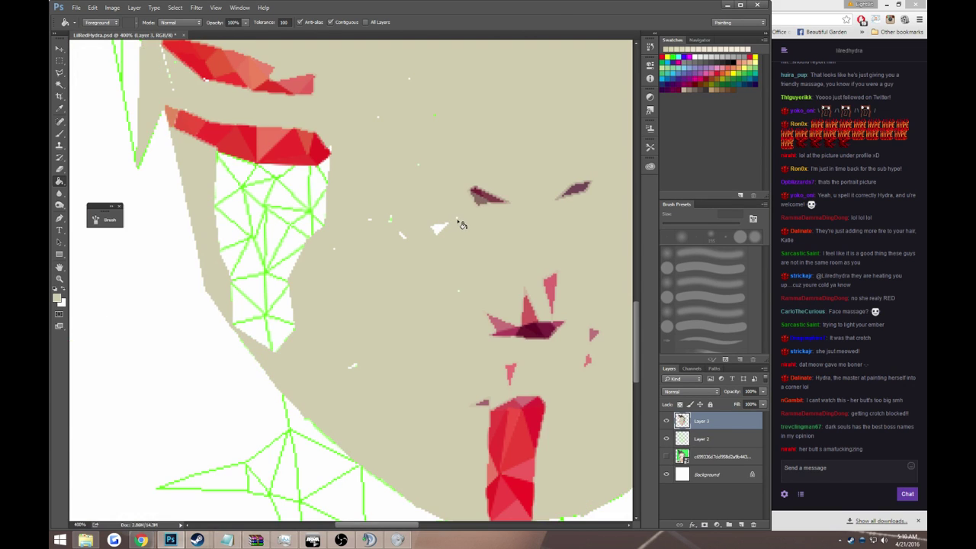
key(ctrl+z)
- Outline a small triangle beside the inner eye and show the green reference photo again
key(l)
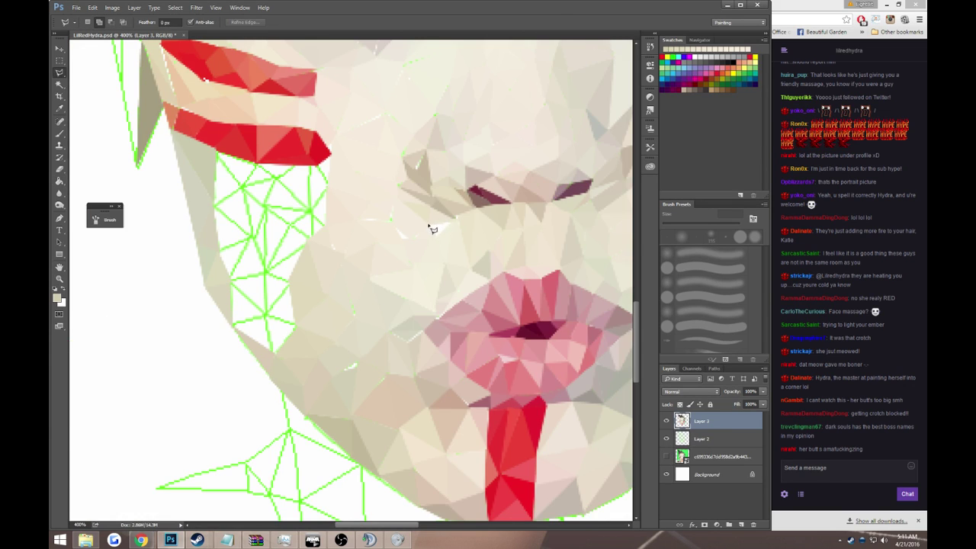
click(432, 227)
click(432, 228)
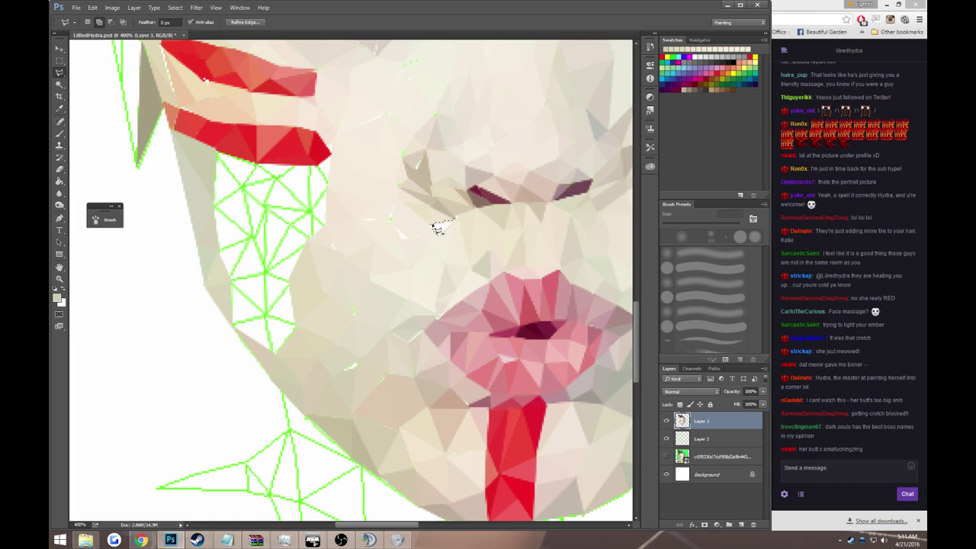
click(666, 456)
key(i)
key(g)
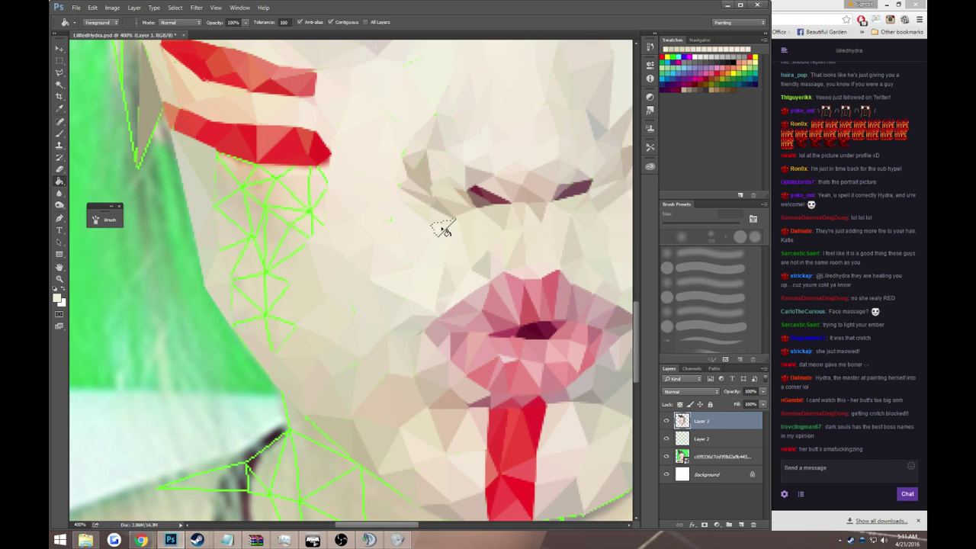
- Zoom out to 100% to see the whole portrait
key(z)
alt+click(485, 279)
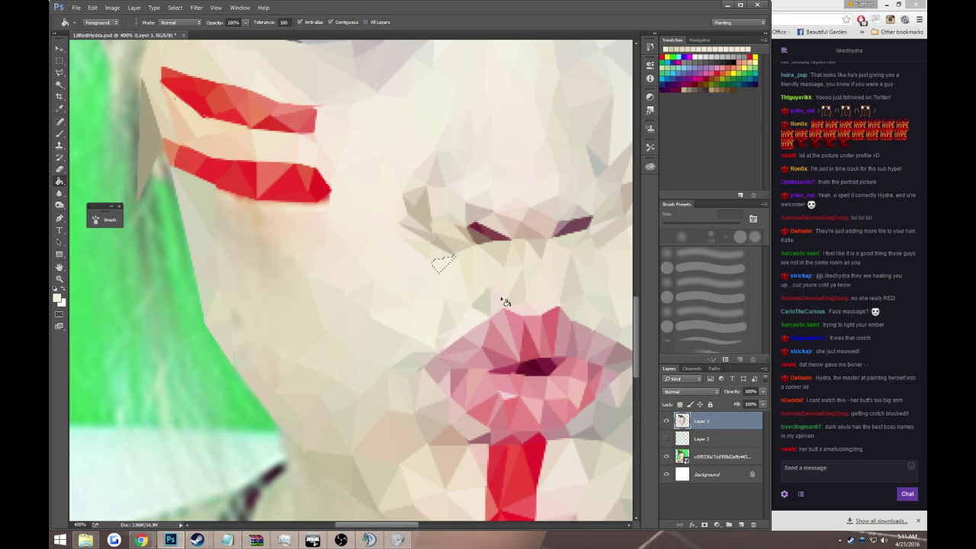
key(ctrl+1)
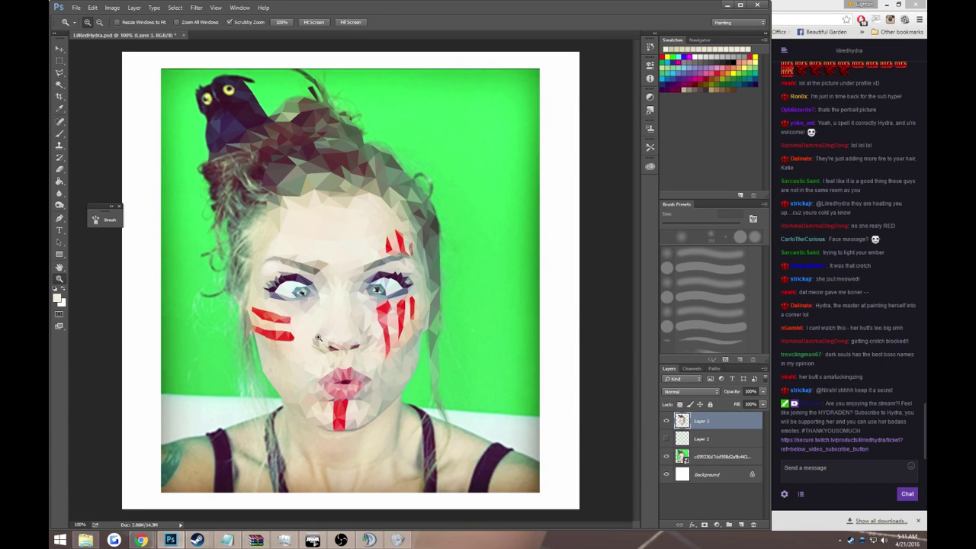
- Hide the green-screen photo layer, zoom in on the face, then fit it on screen
click(666, 457)
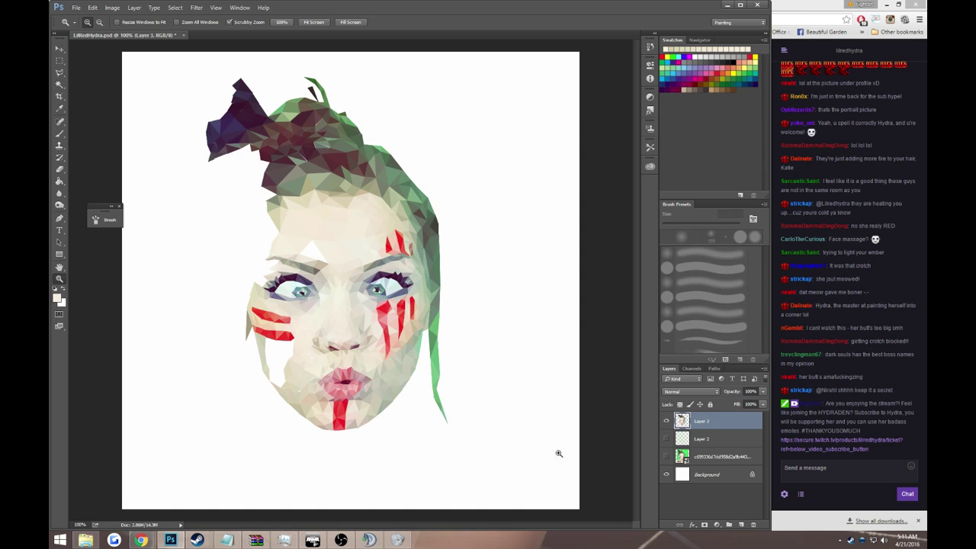
drag(252, 361, 375, 350)
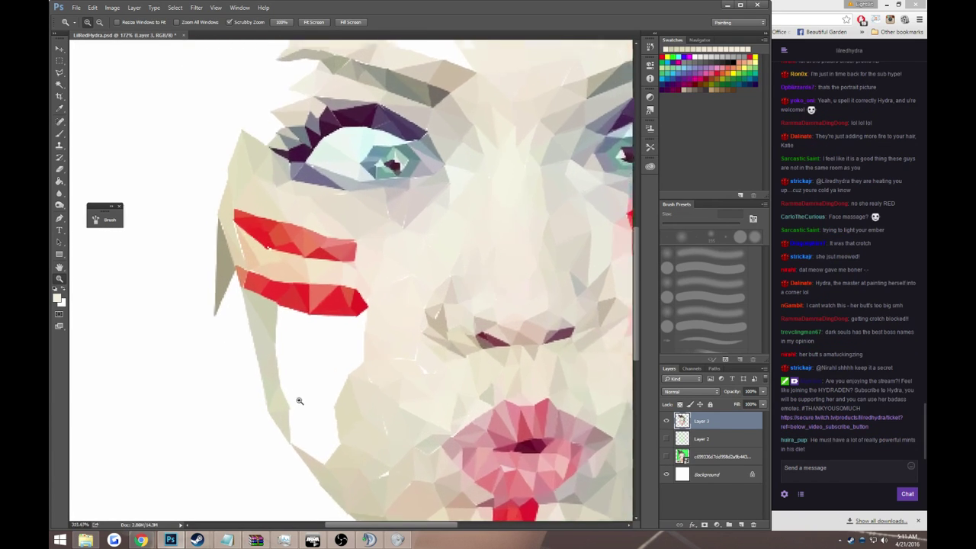
key(ctrl+0)
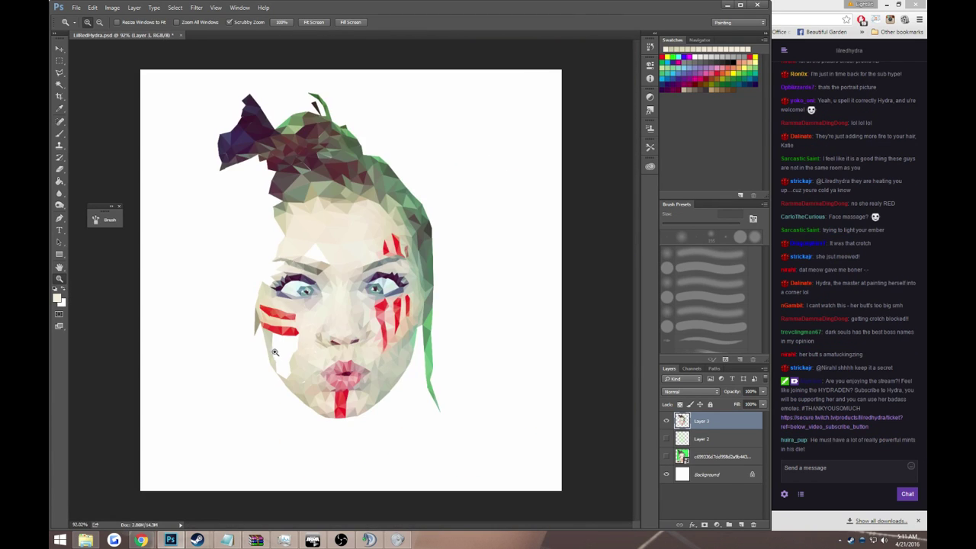